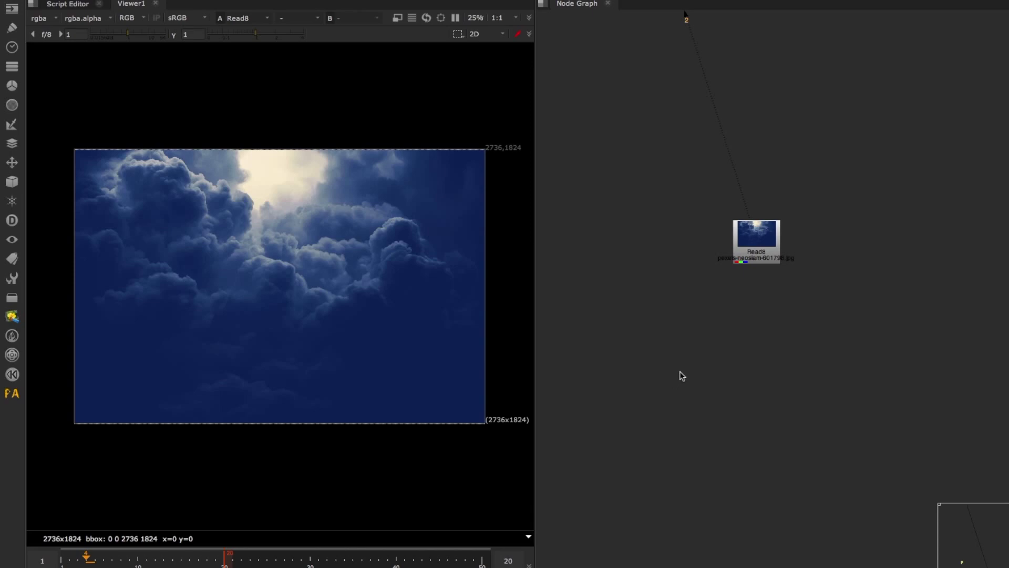
# - Add a Transform node after the sky image's Read node and display its Transform settings
pyautogui.moveTo(755, 247); pyautogui.dragTo(719, 294)
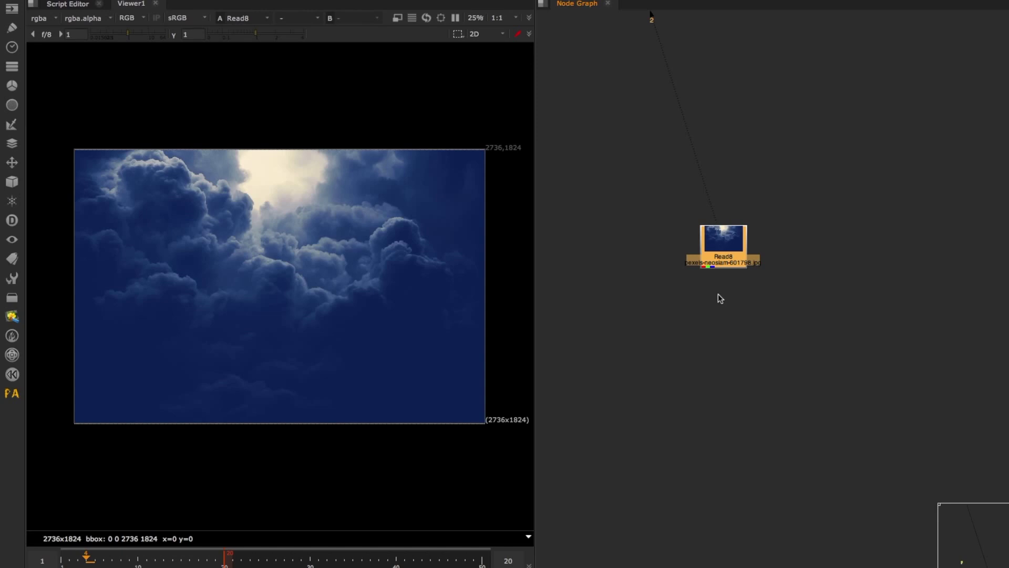
pyautogui.click(744, 299)
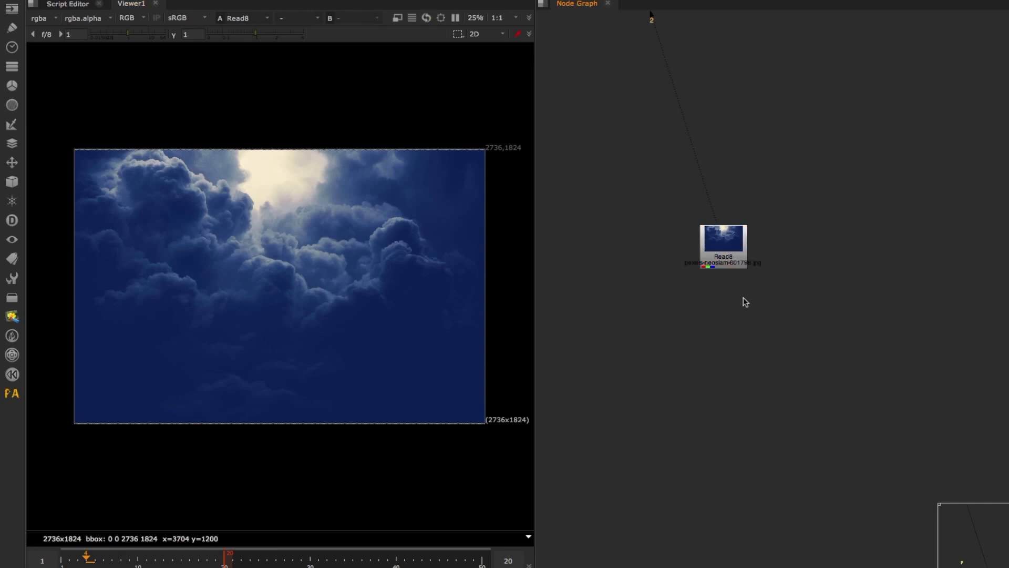
pyautogui.moveTo(741, 302); pyautogui.dragTo(733, 293, button='middle')
pyautogui.click(716, 234)
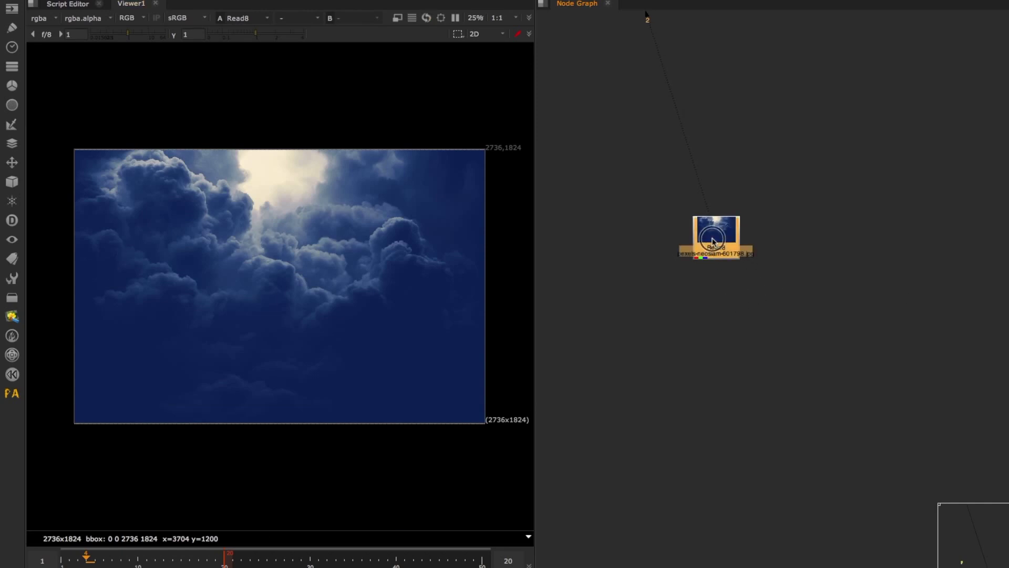
pyautogui.press('t')
pyautogui.click(633, 105)
pyautogui.moveTo(868, 91); pyautogui.dragTo(912, 100)
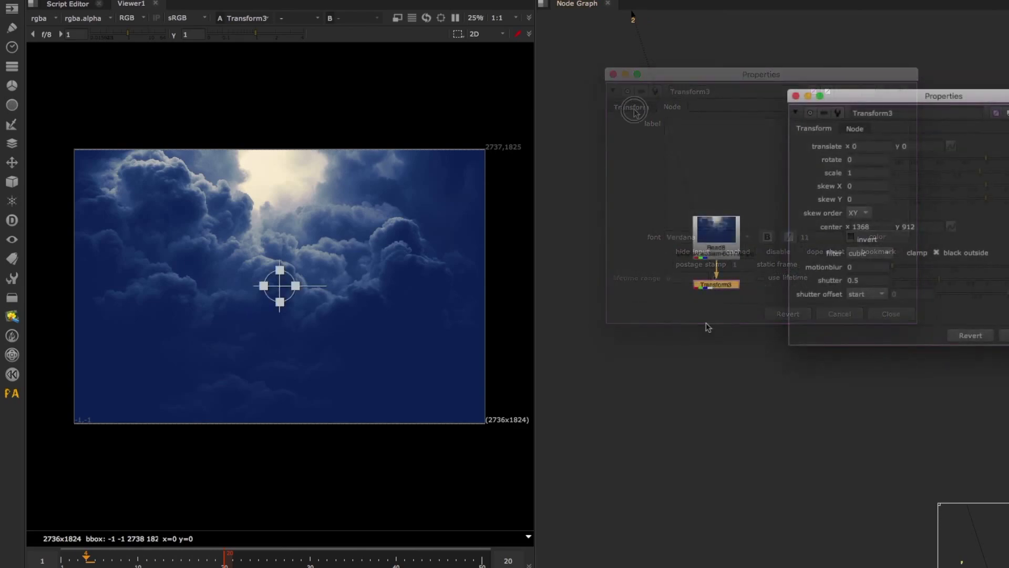
pyautogui.moveTo(706, 323); pyautogui.dragTo(669, 308, button='middle')
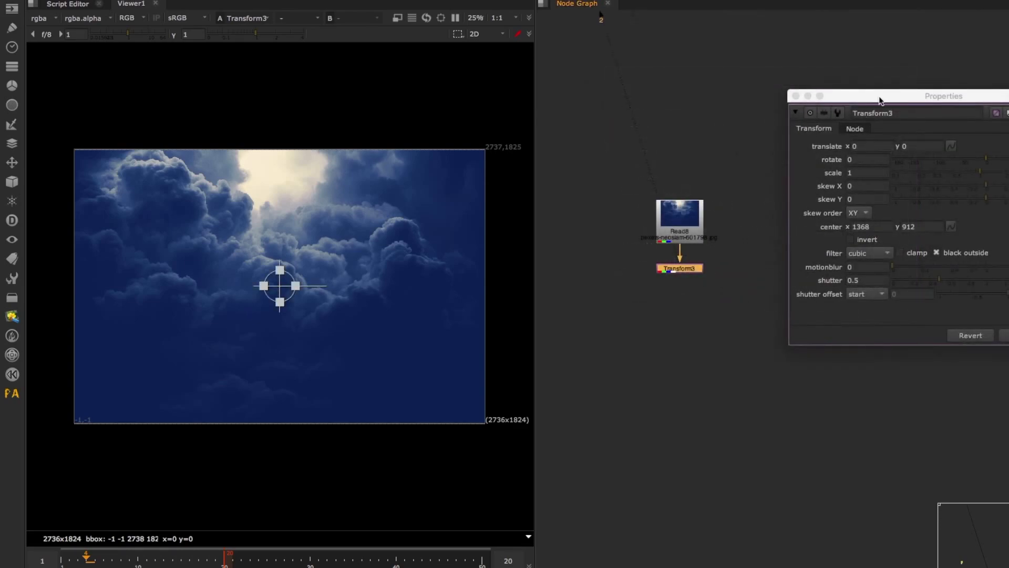
pyautogui.moveTo(879, 98); pyautogui.dragTo(729, 77)
# - Move the transform's pivot to the image's lower edge at about x 1300, y 20 and set skew X to -0.01
pyautogui.keyDown('ctrl'); pyautogui.moveTo(280, 284); pyautogui.dragTo(271, 418); pyautogui.keyUp('ctrl')
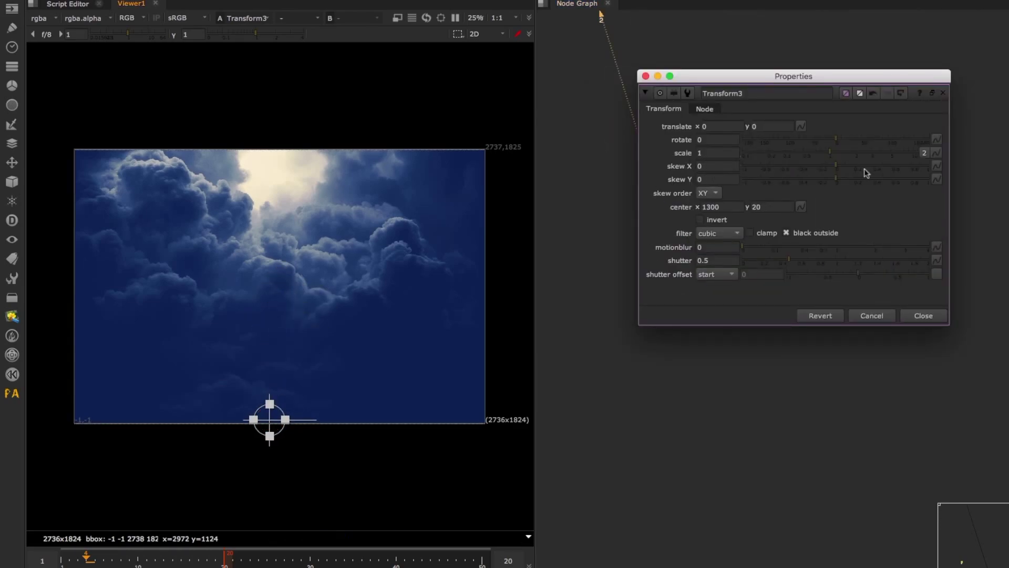
pyautogui.moveTo(838, 169); pyautogui.dragTo(833, 167)
pyautogui.moveTo(834, 167); pyautogui.dragTo(830, 182)
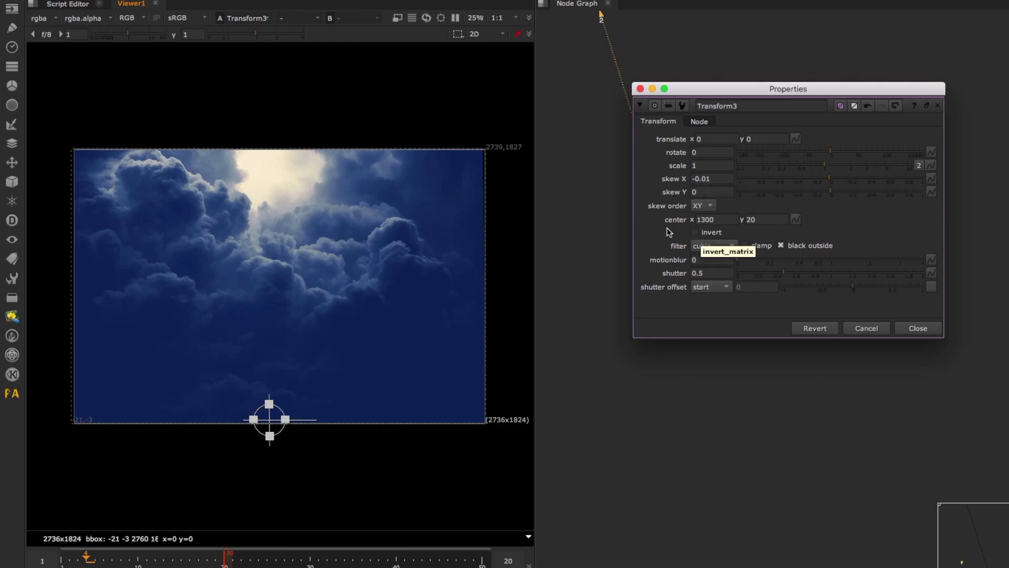
# - Drive the transform's center with the expressions input.width/2 for x and input.height/2 for y
pyautogui.moveTo(695, 95); pyautogui.dragTo(749, 85)
pyautogui.rightClick(836, 215)
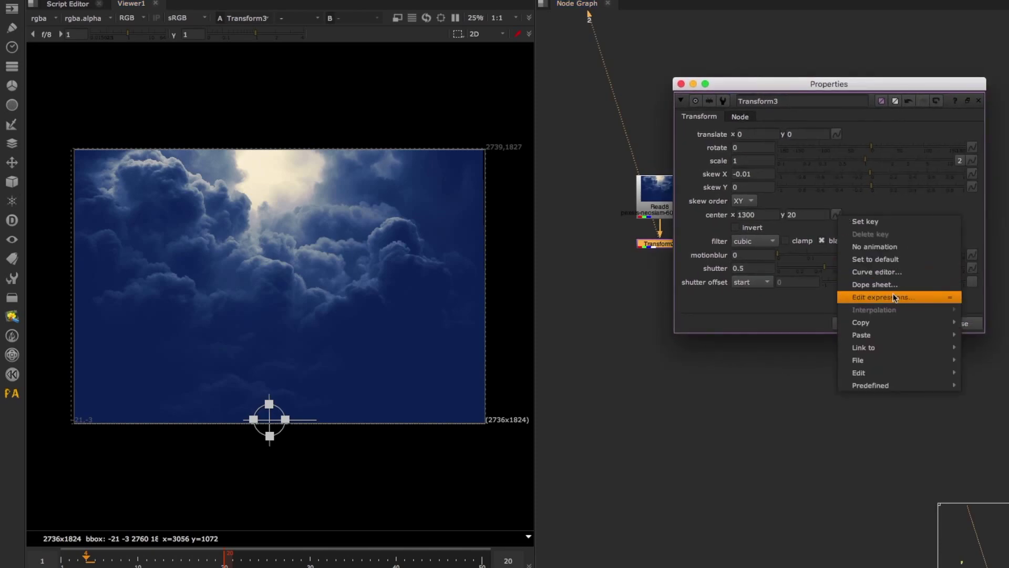
pyautogui.click(894, 298)
pyautogui.moveTo(791, 210); pyautogui.dragTo(729, 267)
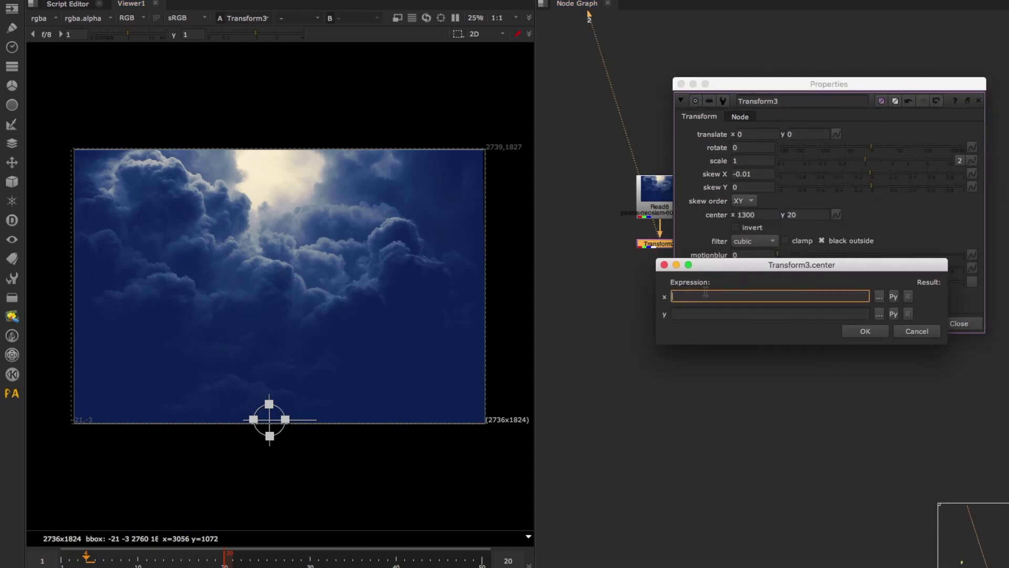
pyautogui.write('input.')
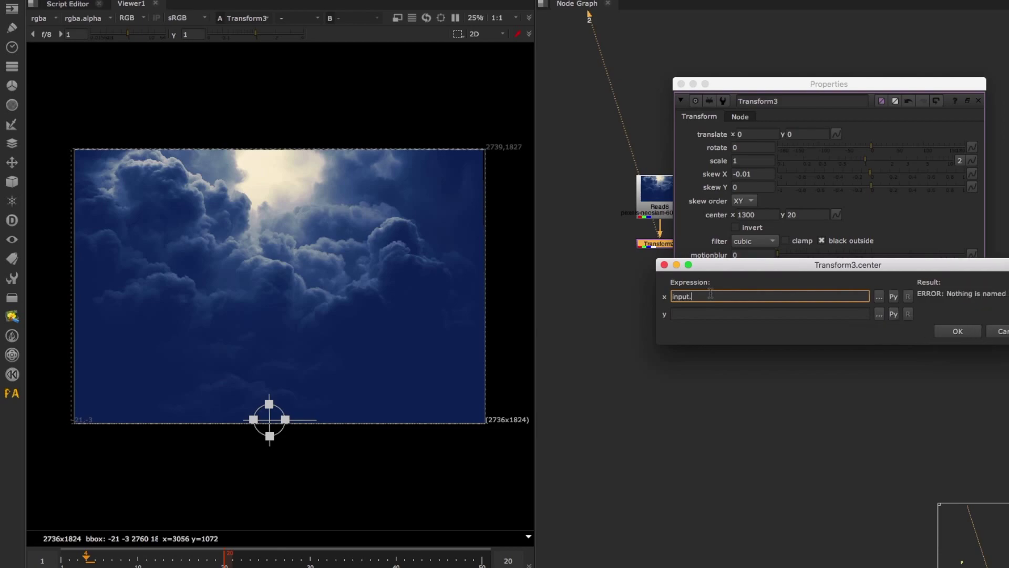
pyautogui.write('width/2')
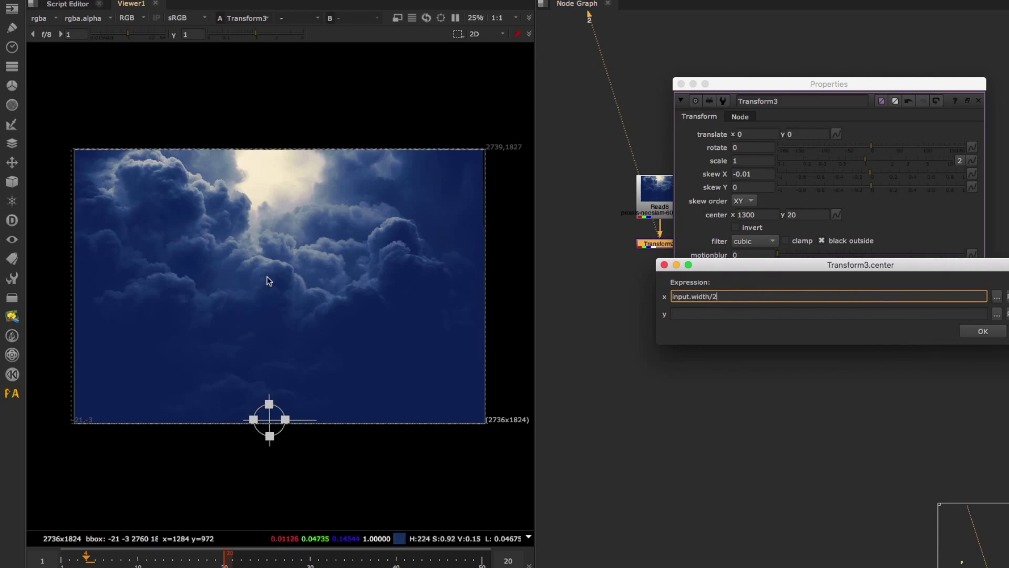
pyautogui.click(730, 314)
pyautogui.write('input.width/2')
pyautogui.doubleClick(705, 314)
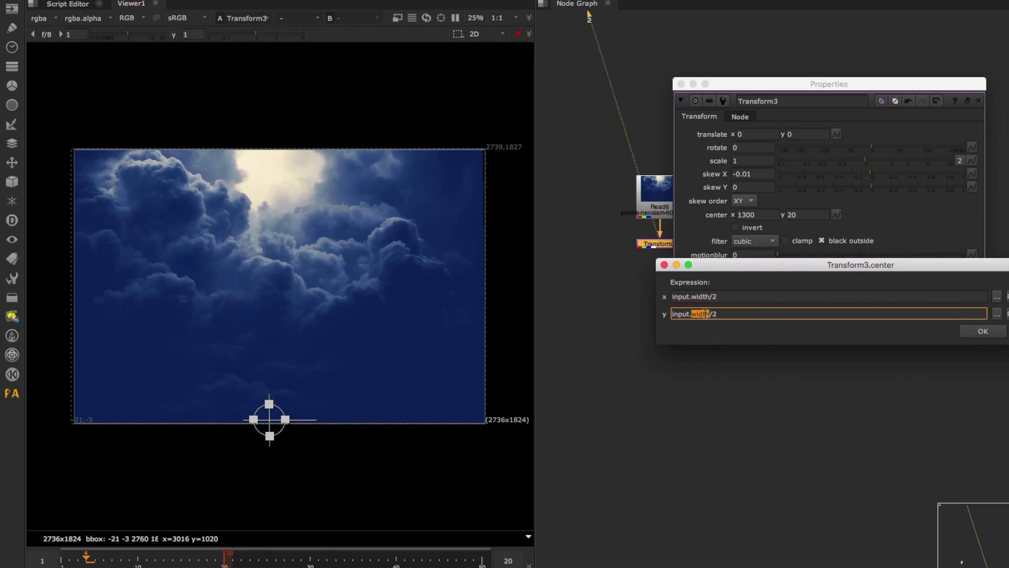
pyautogui.write('height')
pyautogui.press('Return')
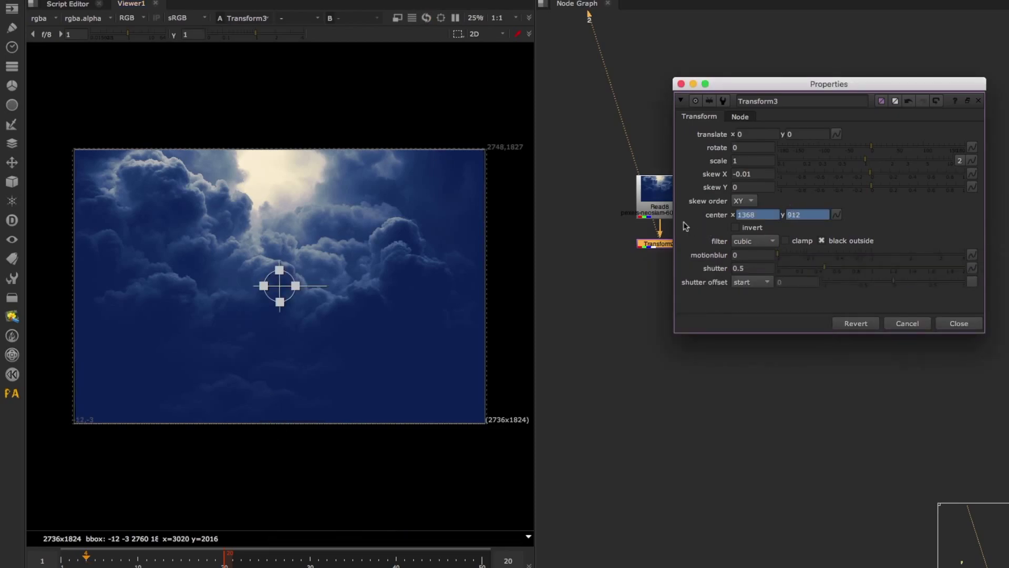
# - Change the center's y expression to input.height to put the pivot on the image's upper edge
pyautogui.moveTo(649, 250); pyautogui.dragTo(623, 264, button='middle')
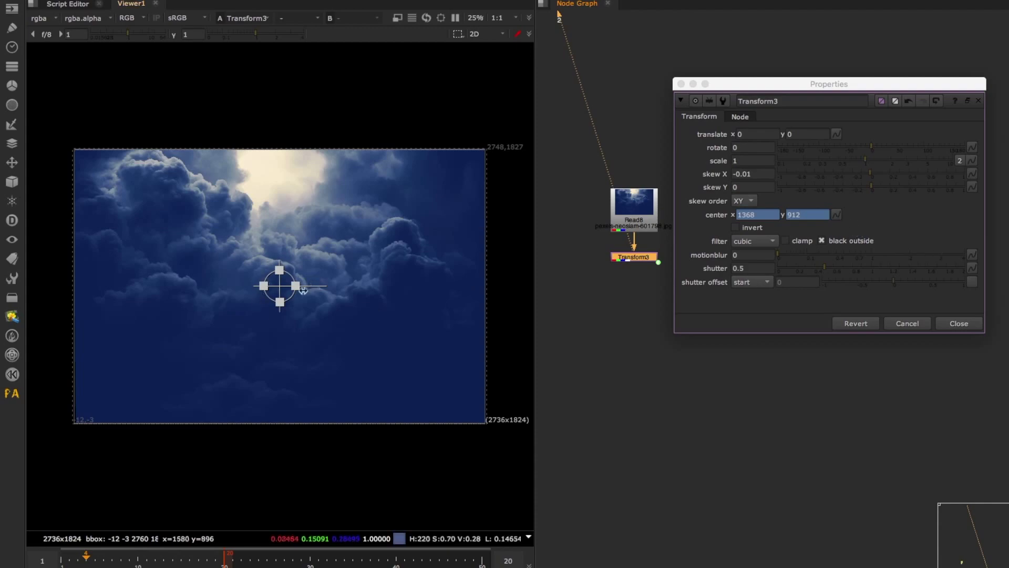
pyautogui.doubleClick(809, 215)
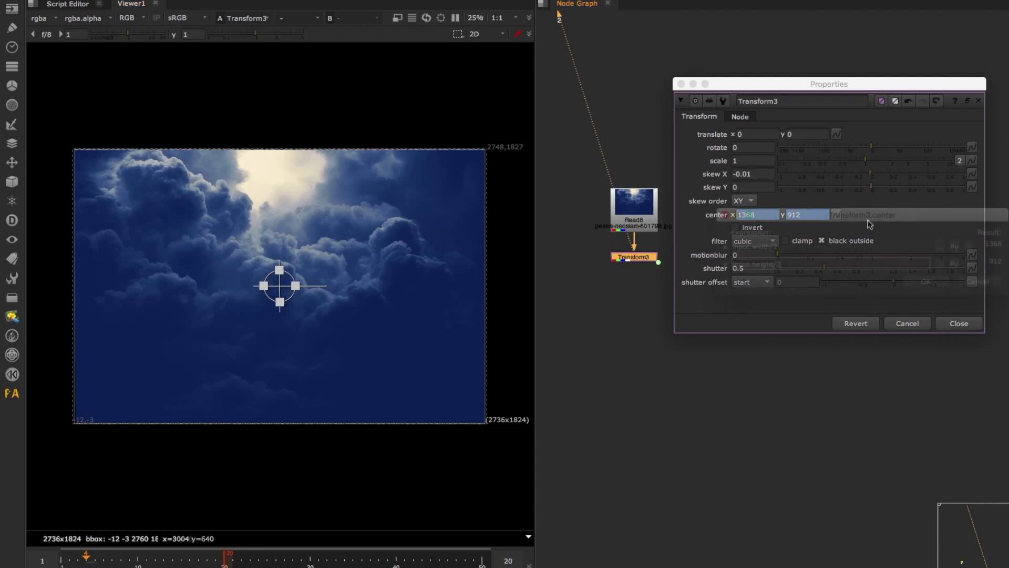
pyautogui.moveTo(773, 263); pyautogui.dragTo(800, 263)
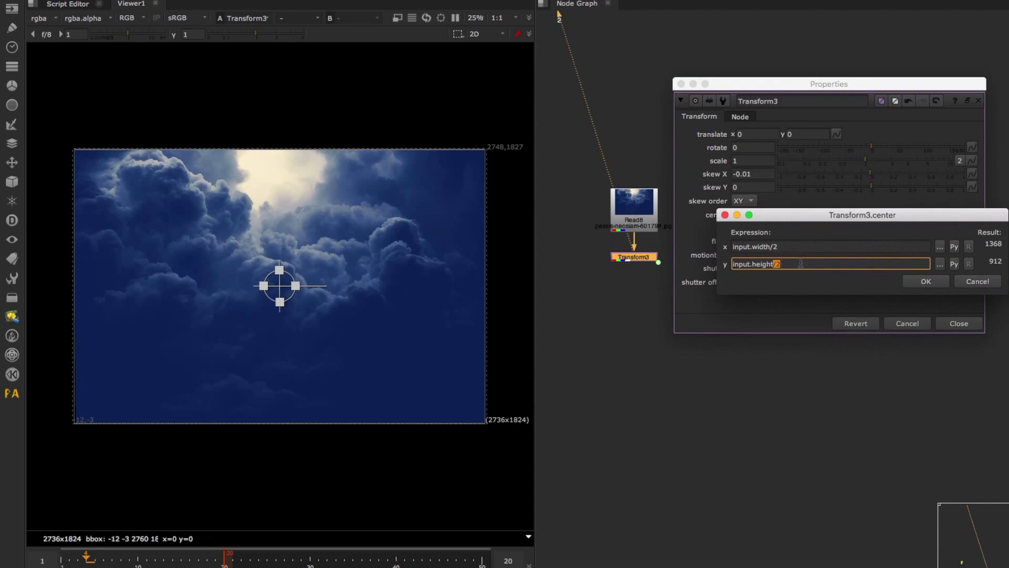
pyautogui.press('BackSpace')
pyautogui.press('Return')
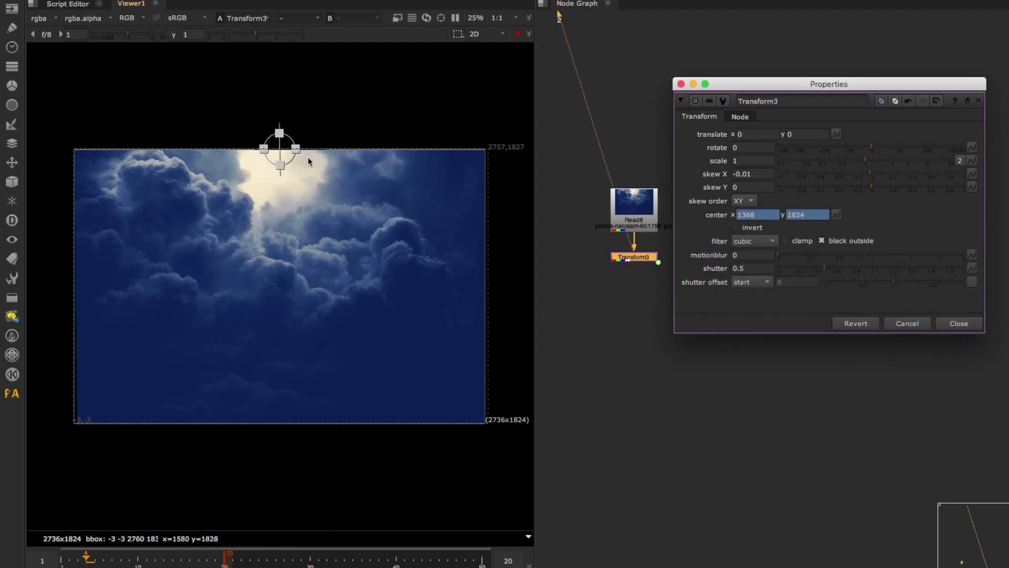
# - Set the center's y expression to 0 to place the pivot on the image's lower edge
pyautogui.click(836, 217)
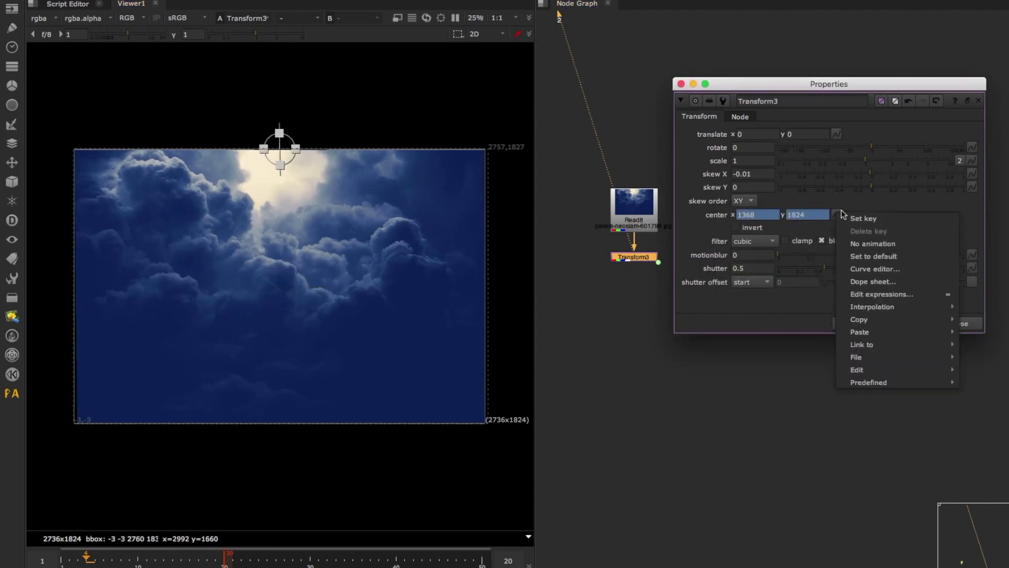
pyautogui.click(883, 291)
pyautogui.press('Tab')
pyautogui.write('0')
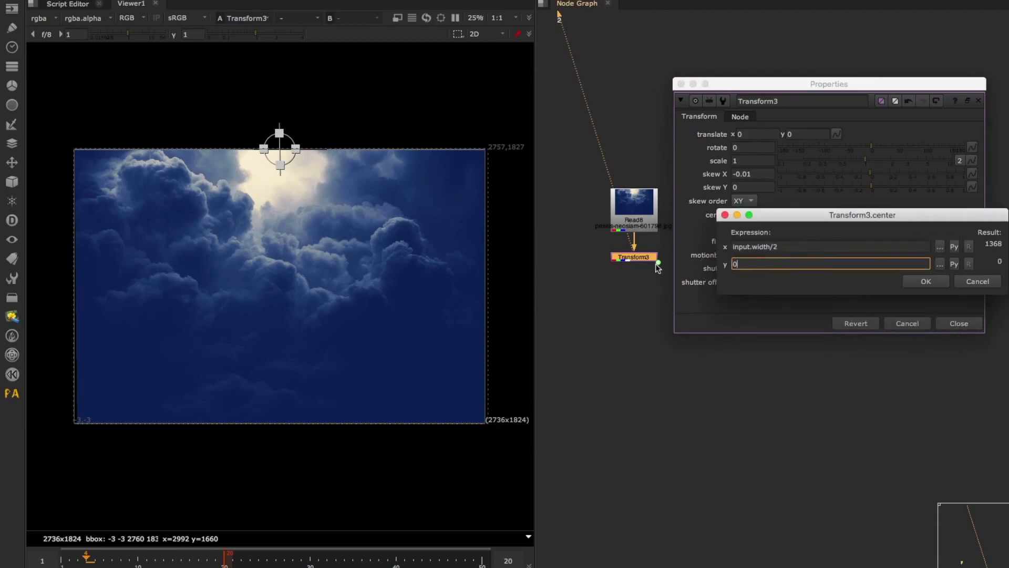
pyautogui.press('Return')
# - Try a center y expression of 100 to raise the pivot slightly above the lower edge
pyautogui.click(839, 215)
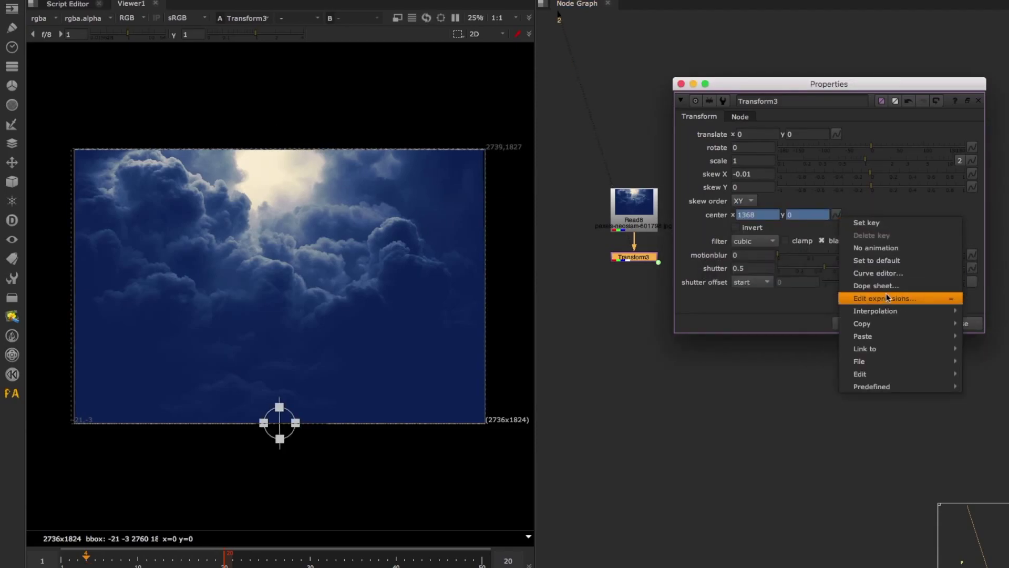
pyautogui.click(894, 294)
pyautogui.press('Tab')
pyautogui.write('100')
pyautogui.press('Return')
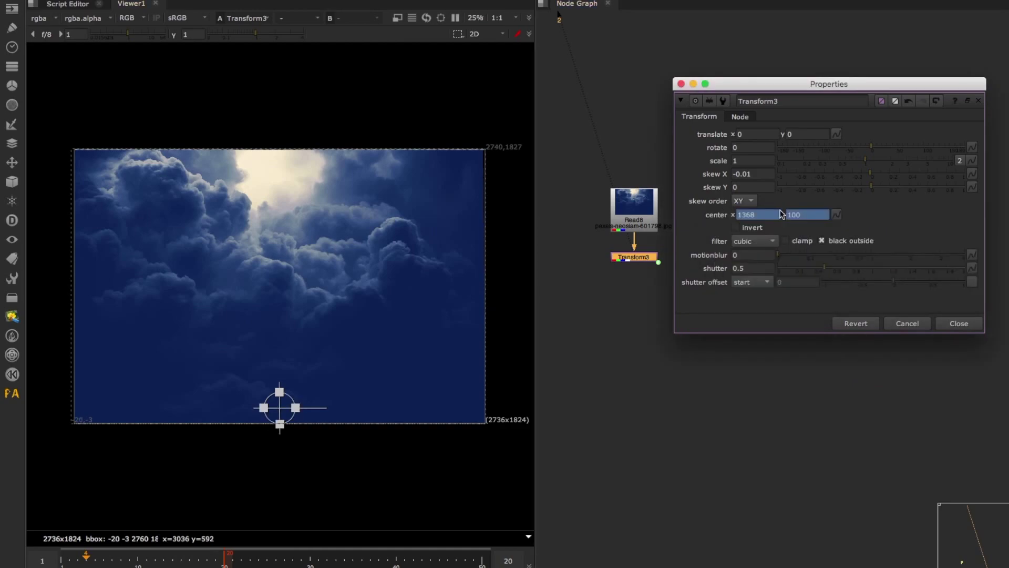
# - Set the center's y expression back to 0
pyautogui.click(834, 214)
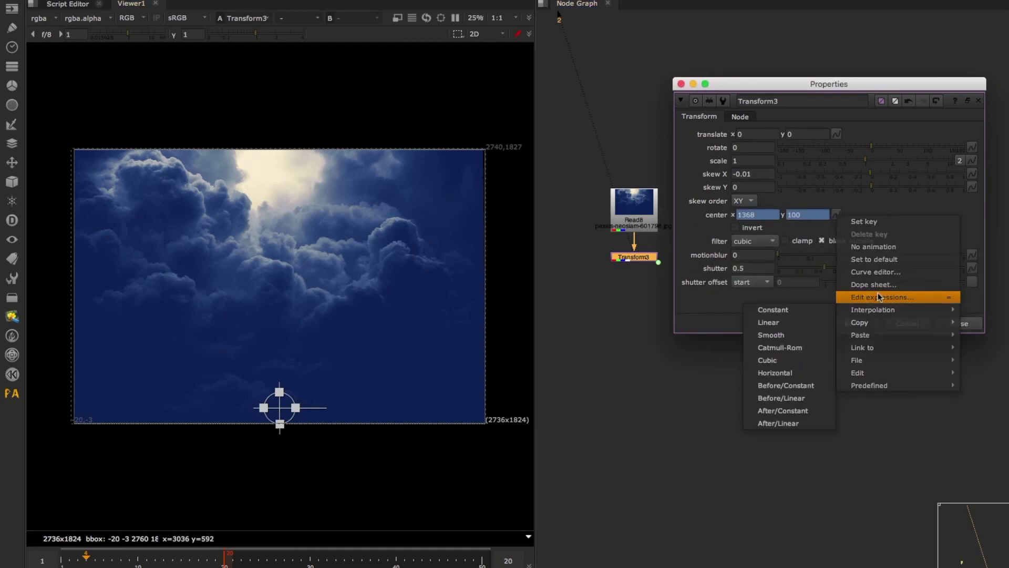
pyautogui.click(878, 292)
pyautogui.press('Tab')
pyautogui.write('0')
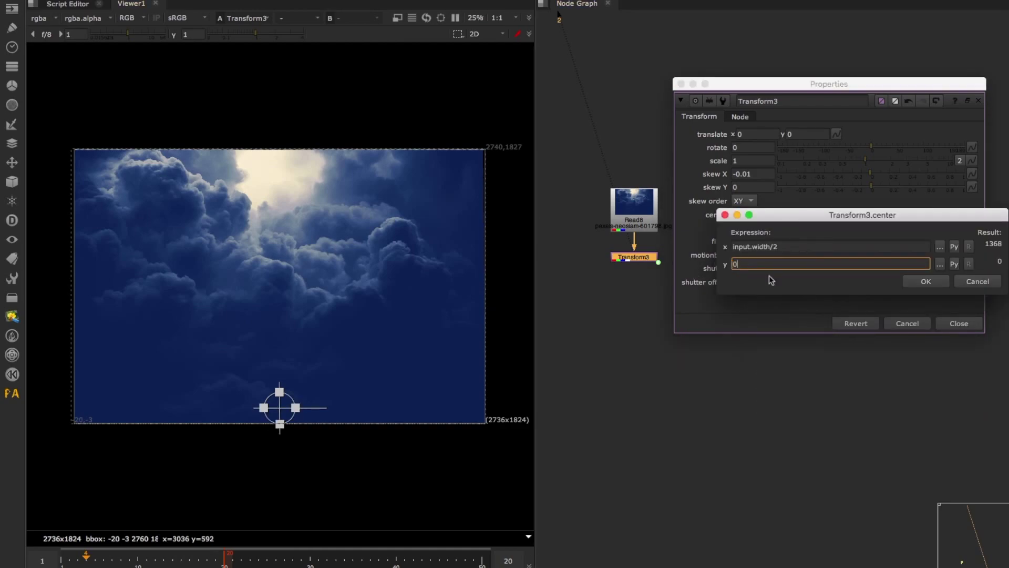
pyautogui.press('Return')
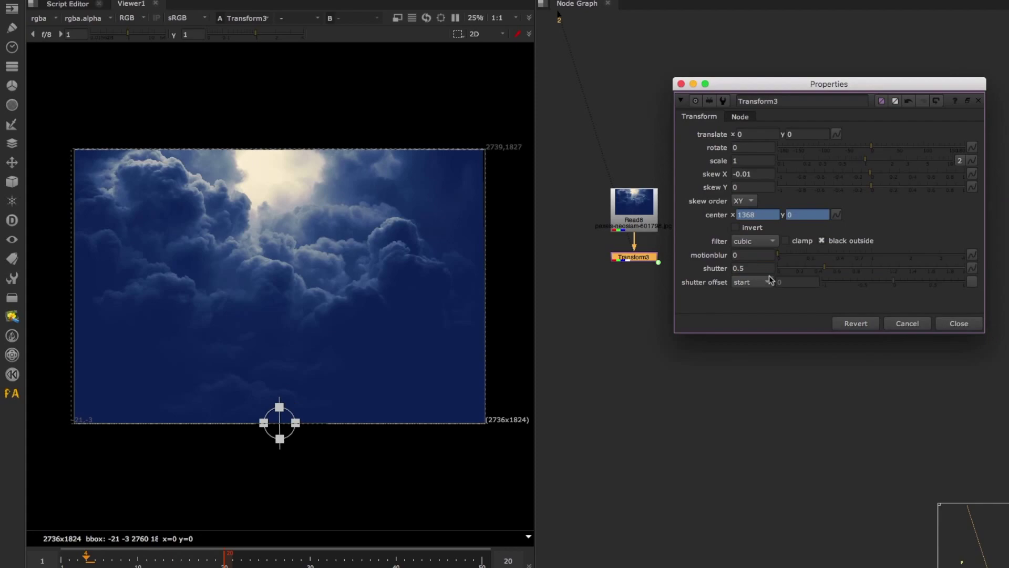
# - Give skew X the expression frame*speed and copy the word speed from it
pyautogui.click(875, 175)
pyautogui.moveTo(874, 175)
pyautogui.mouseDown()
pyautogui.moveTo(858, 174)
pyautogui.moveTo(871, 173)
pyautogui.mouseUp()
pyautogui.rightClick(755, 174)
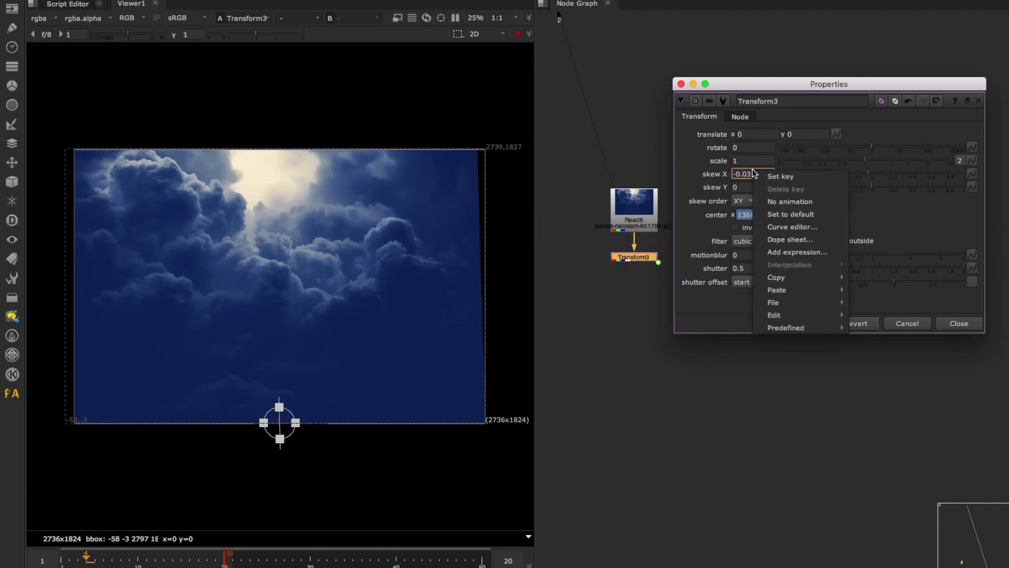
pyautogui.click(827, 252)
pyautogui.write('frame')
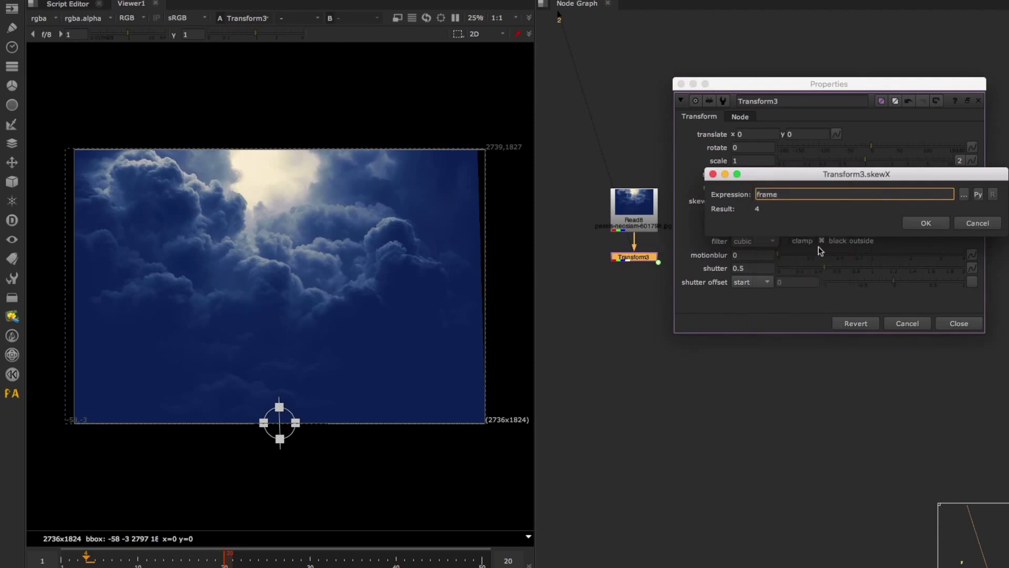
pyautogui.write('*s')
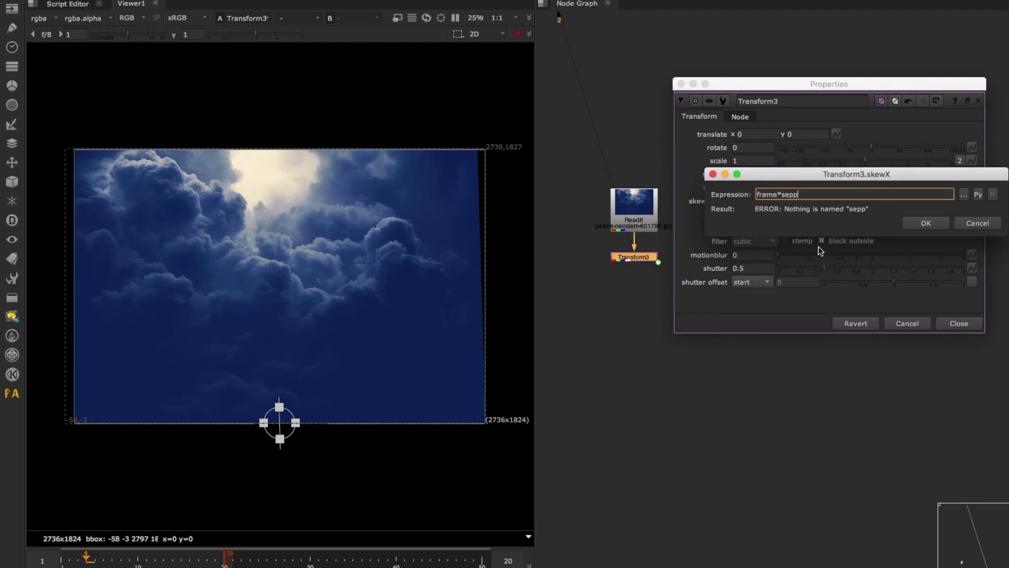
pyautogui.write('peed')
pyautogui.doubleClick(800, 193)
pyautogui.press('super+c')
pyautogui.click(926, 223)
# - Add a floating point slider user knob named and labelled speed to the Transform node, with a minimum of 0.001
pyautogui.rightClick(767, 315)
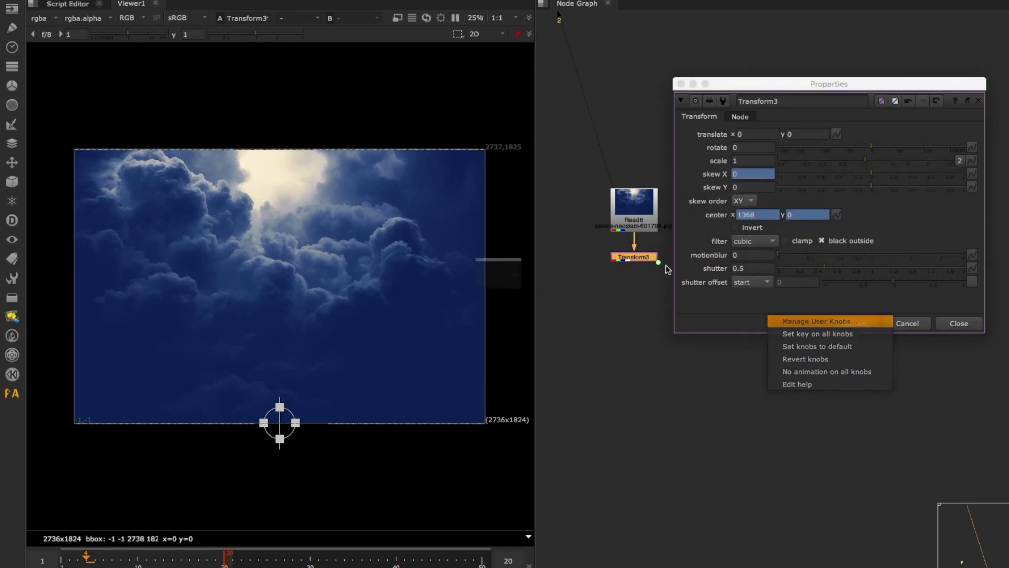
pyautogui.click(786, 318)
pyautogui.click(578, 228)
pyautogui.click(593, 241)
pyautogui.press('super+v')
pyautogui.click(456, 195)
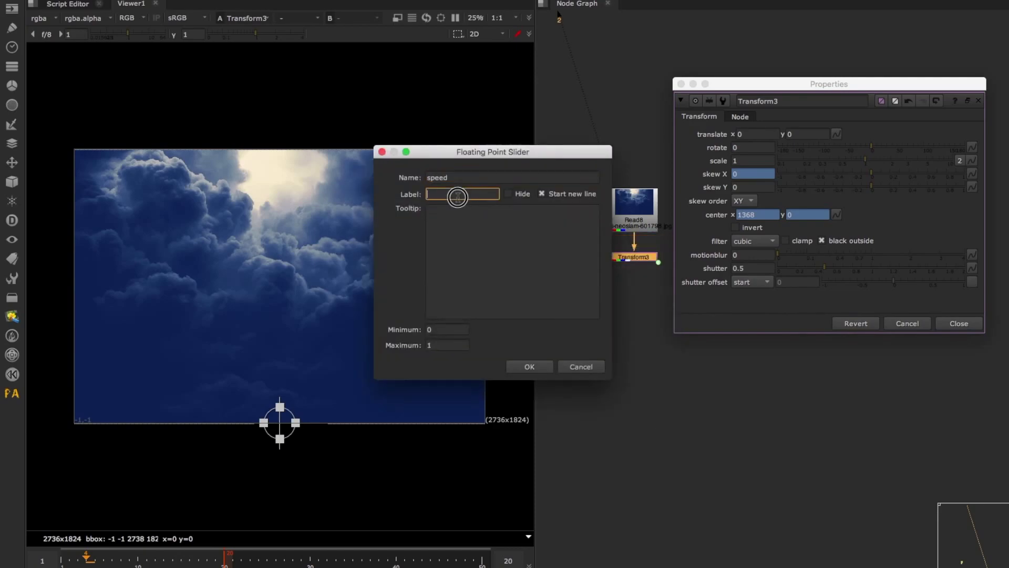
pyautogui.press('super+v')
pyautogui.moveTo(439, 329); pyautogui.dragTo(423, 325)
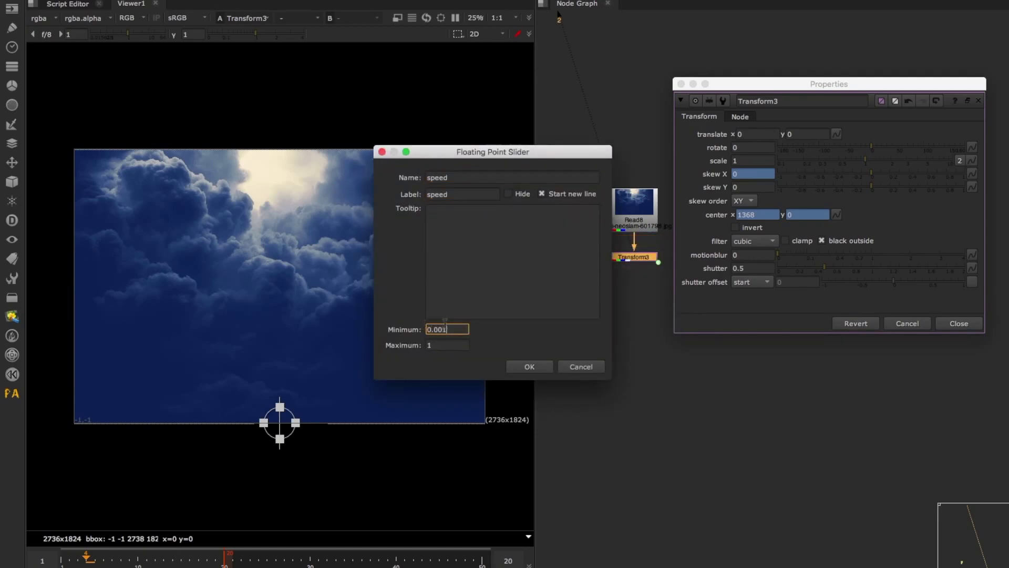
pyautogui.click(444, 344)
pyautogui.click(529, 367)
pyautogui.click(577, 337)
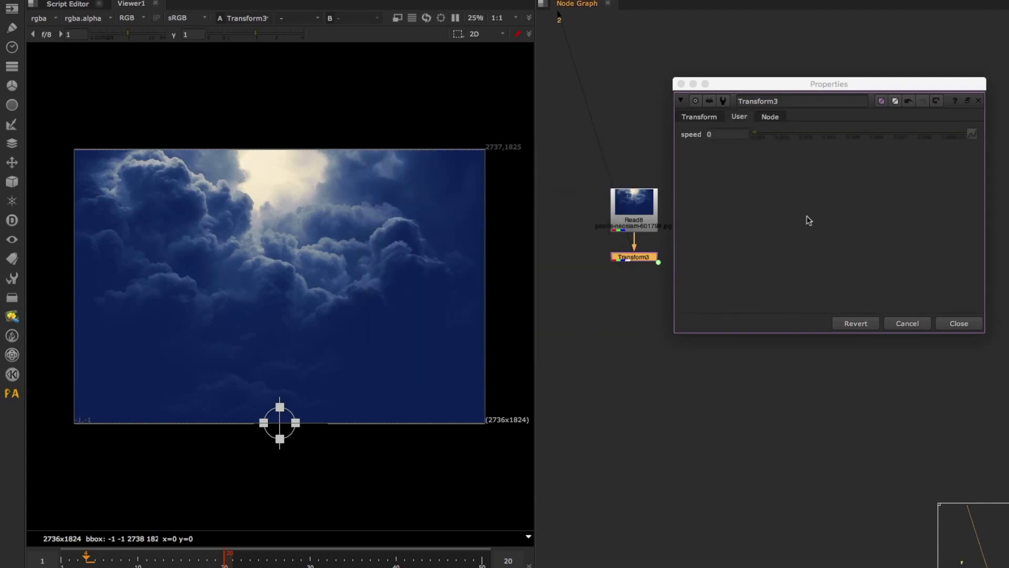
# - Set the speed knob to 0.00205 while checking the animated skew at different frames, ending on frame 1
pyautogui.click(89, 556)
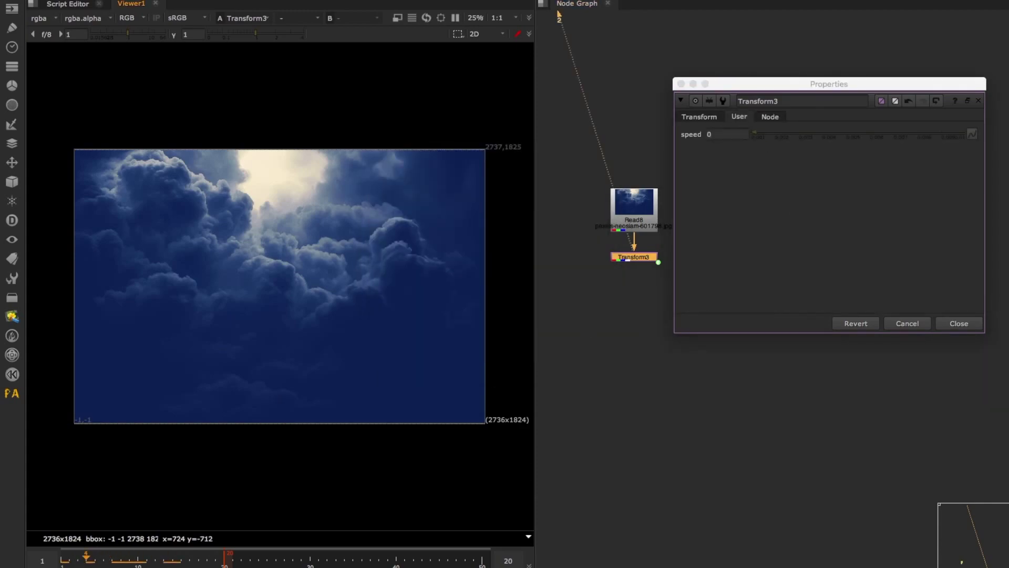
pyautogui.moveTo(90, 560)
pyautogui.mouseDown()
pyautogui.moveTo(173, 560)
pyautogui.moveTo(164, 561)
pyautogui.mouseUp()
pyautogui.click(770, 136)
pyautogui.moveTo(771, 136); pyautogui.dragTo(772, 137)
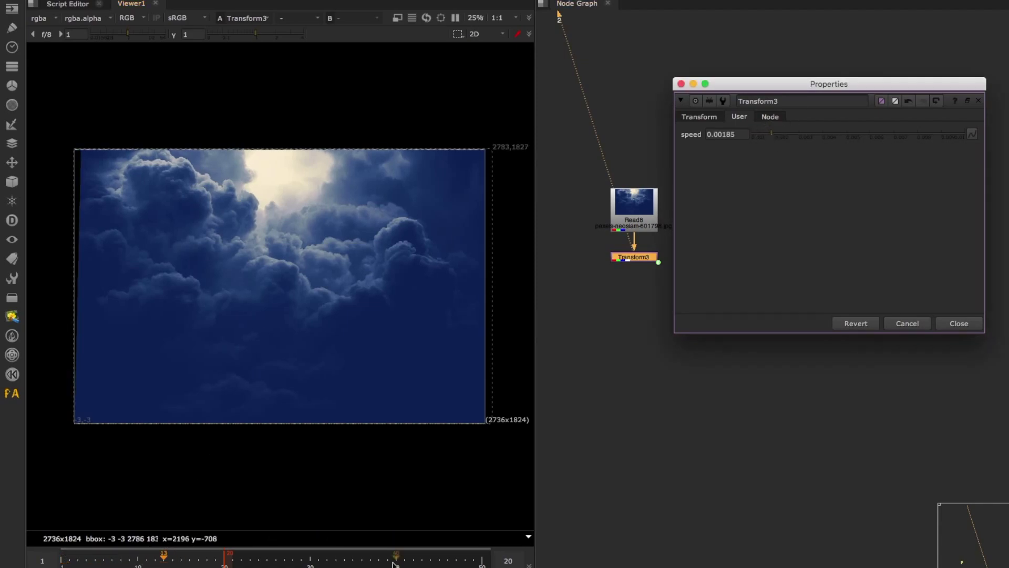
pyautogui.click(396, 566)
pyautogui.click(778, 135)
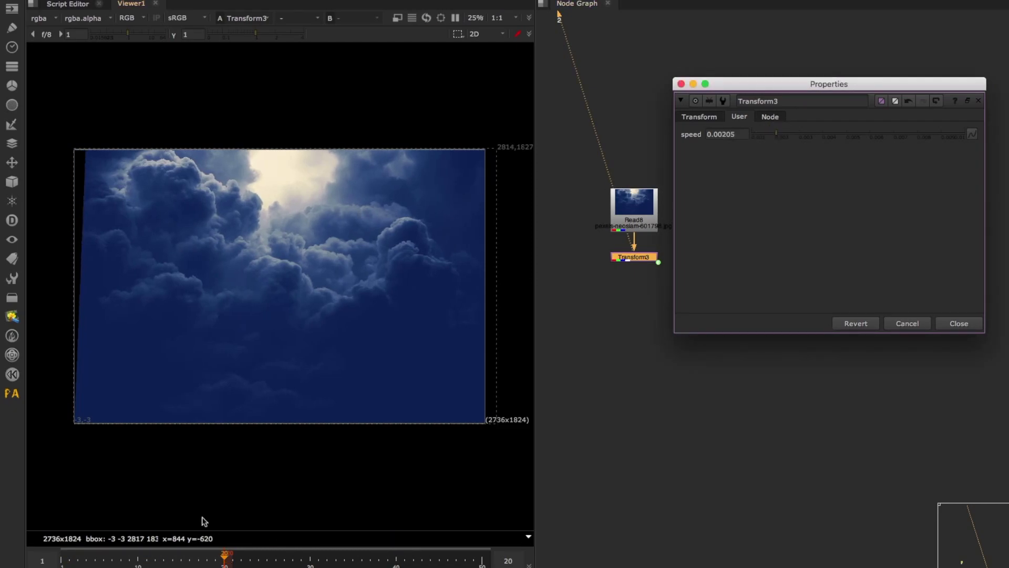
pyautogui.click(198, 566)
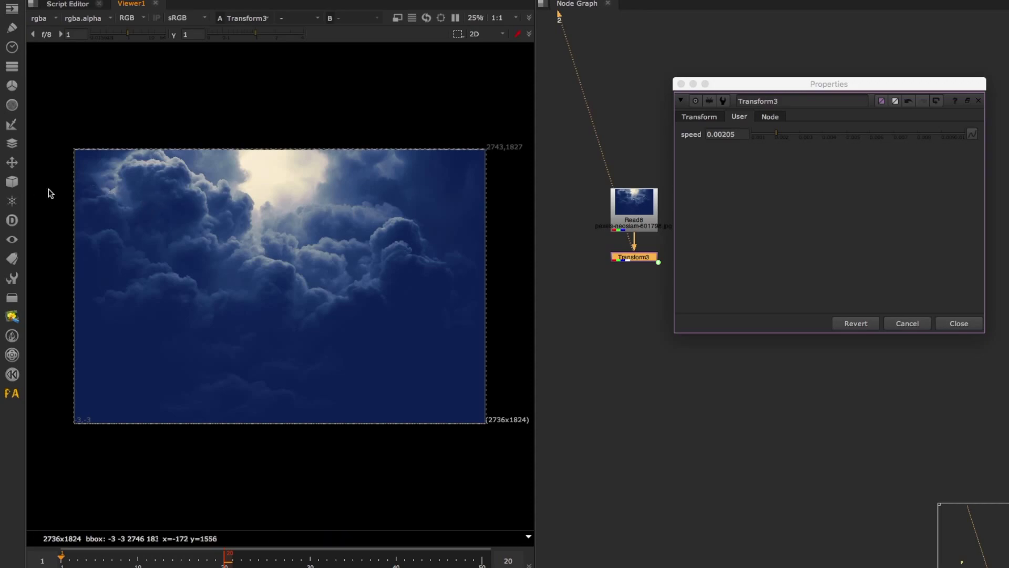
# - Add a floating point slider user knob named and labelled offset to the Transform node, with a minimum of -10
pyautogui.rightClick(741, 188)
pyautogui.click(766, 197)
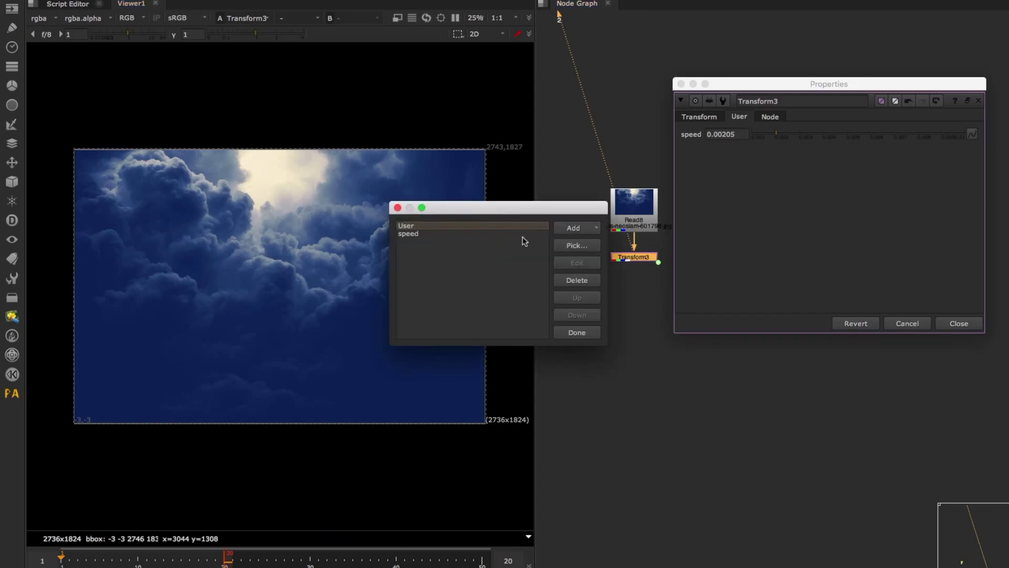
pyautogui.click(574, 228)
pyautogui.click(600, 241)
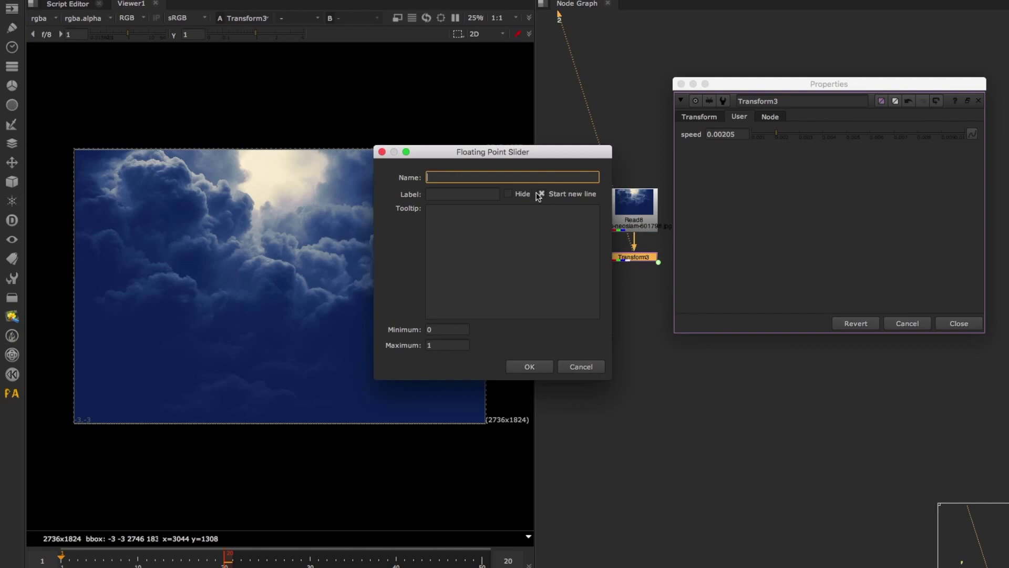
pyautogui.press('Tab')
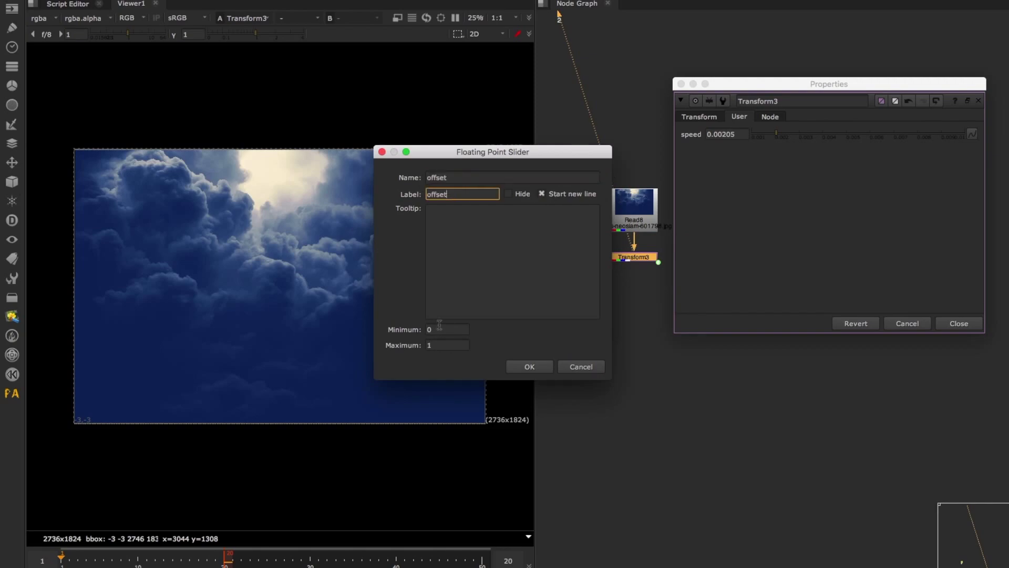
pyautogui.moveTo(441, 328); pyautogui.dragTo(397, 329)
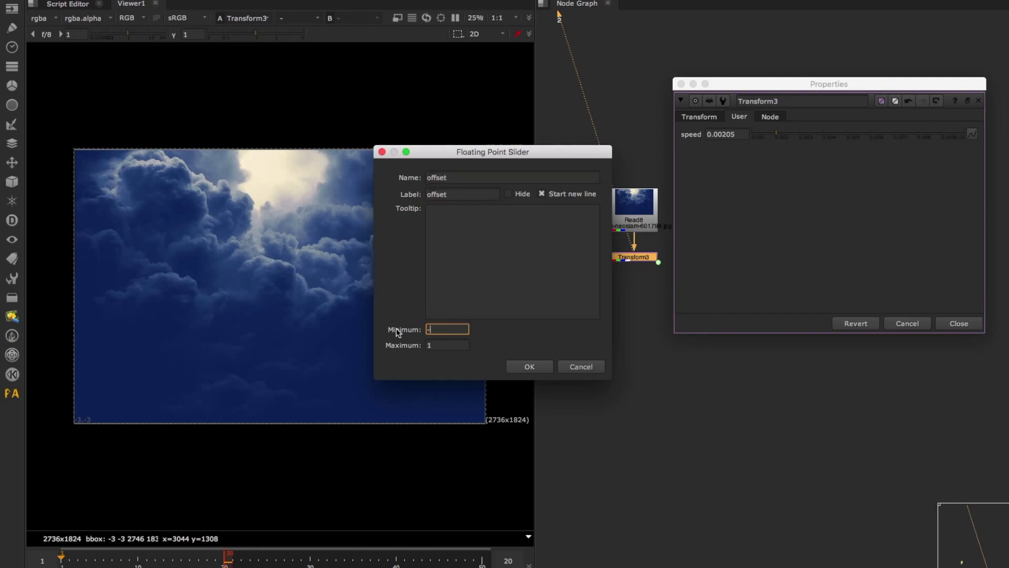
pyautogui.write('-10')
pyautogui.press('Tab')
pyautogui.press('Return')
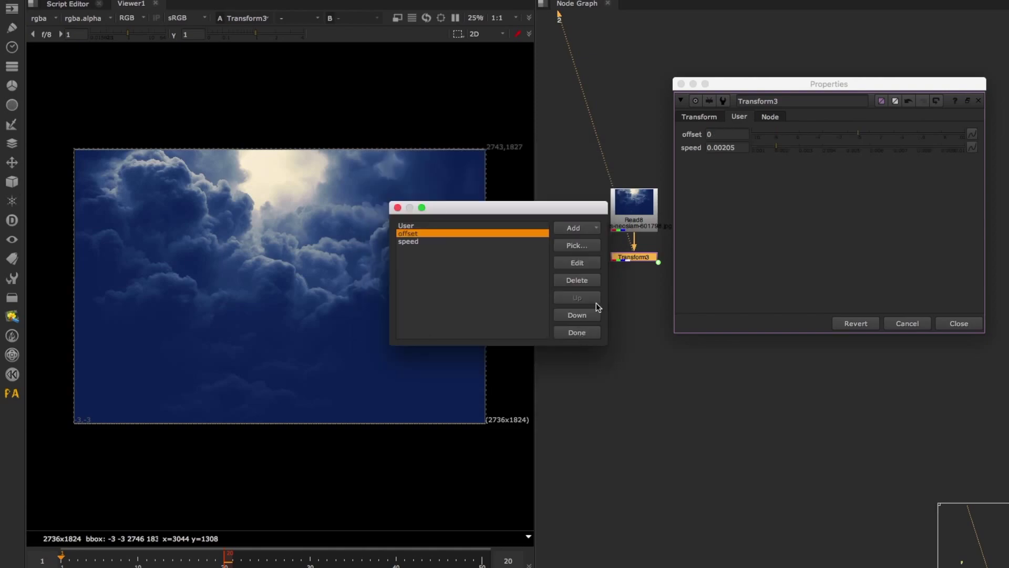
pyautogui.click(593, 332)
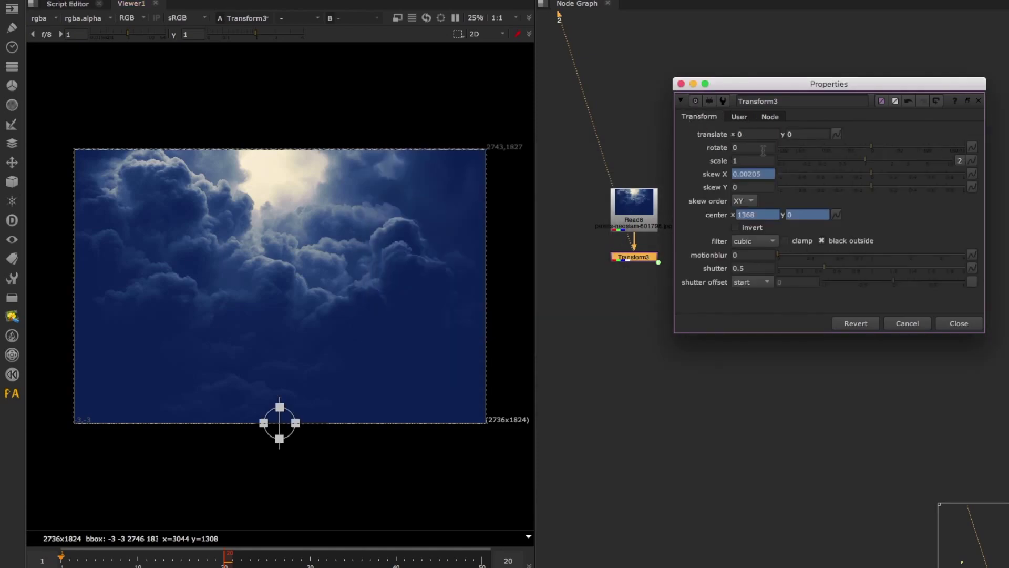
# - Change the skew X expression to (frame+offset)*speed
pyautogui.rightClick(755, 173)
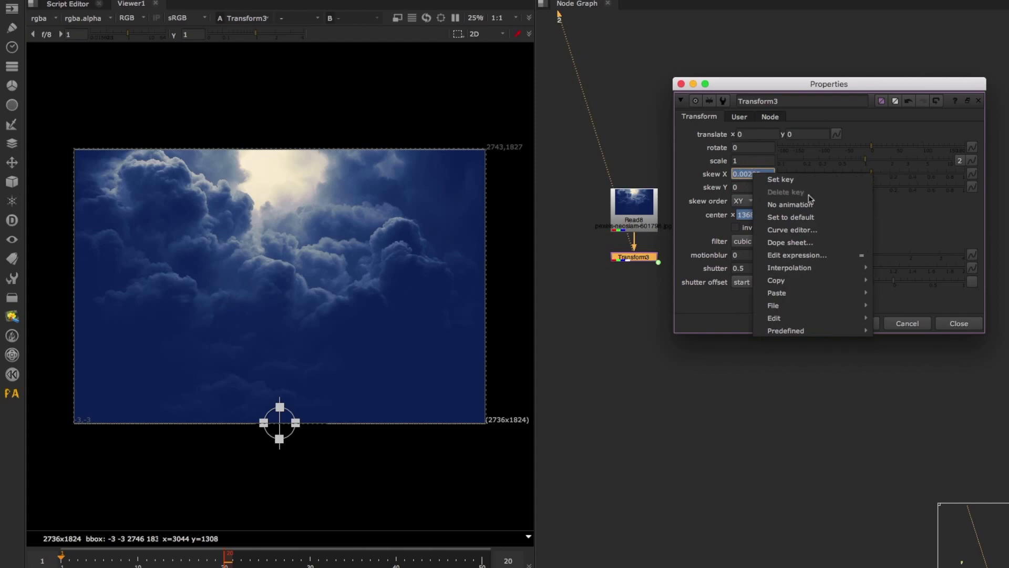
pyautogui.click(802, 254)
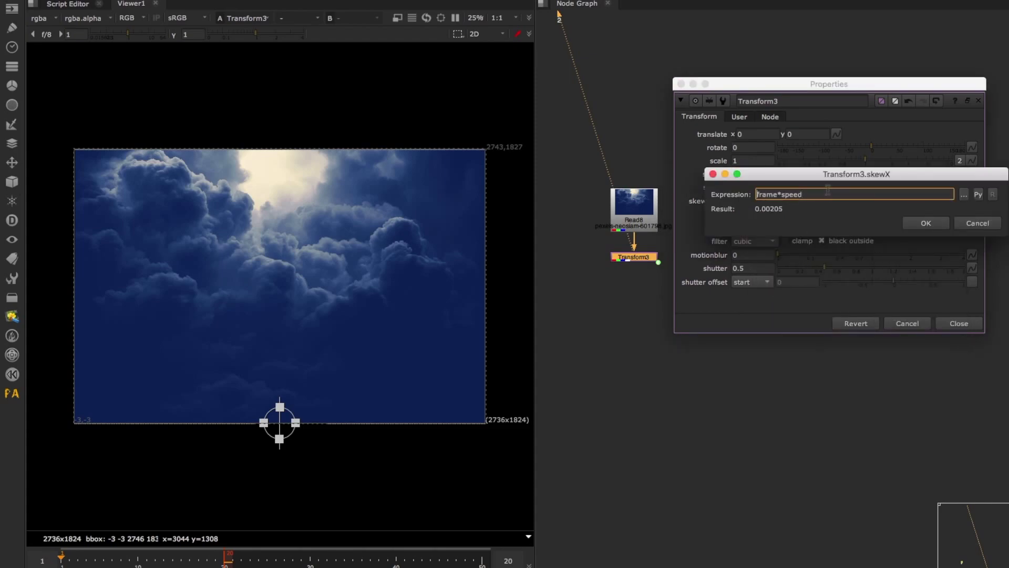
pyautogui.write('(frame+offset)')
pyautogui.click(927, 225)
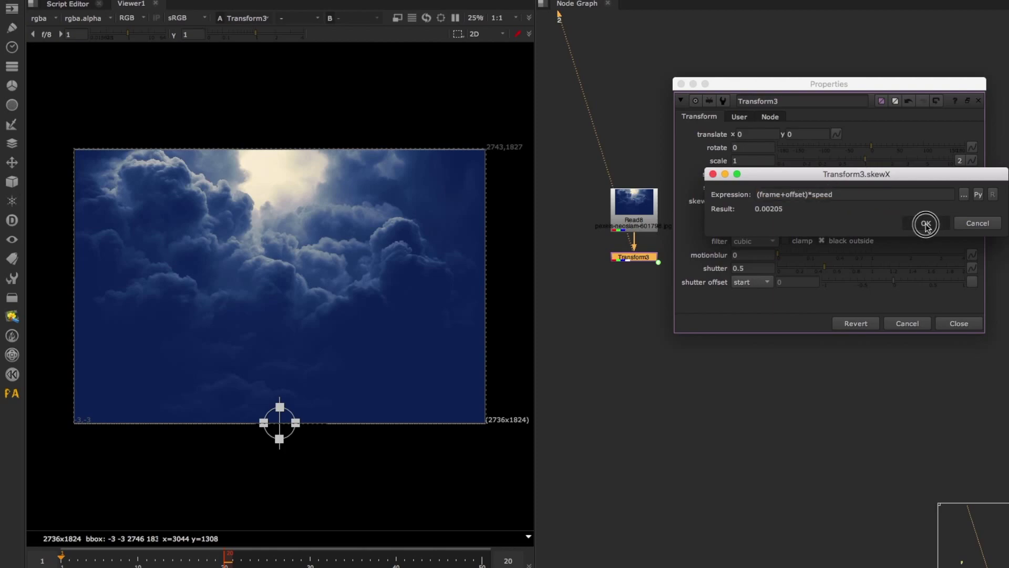
# - Set the offset knob to -10, check the skew at another frame, and reduce speed to 0.00165
pyautogui.click(741, 120)
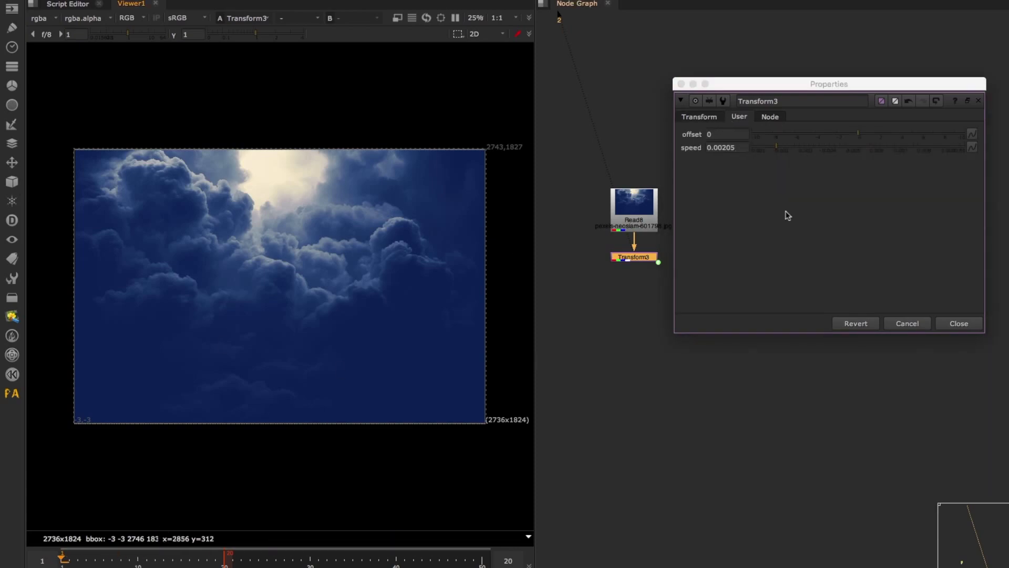
pyautogui.moveTo(850, 138); pyautogui.dragTo(728, 138)
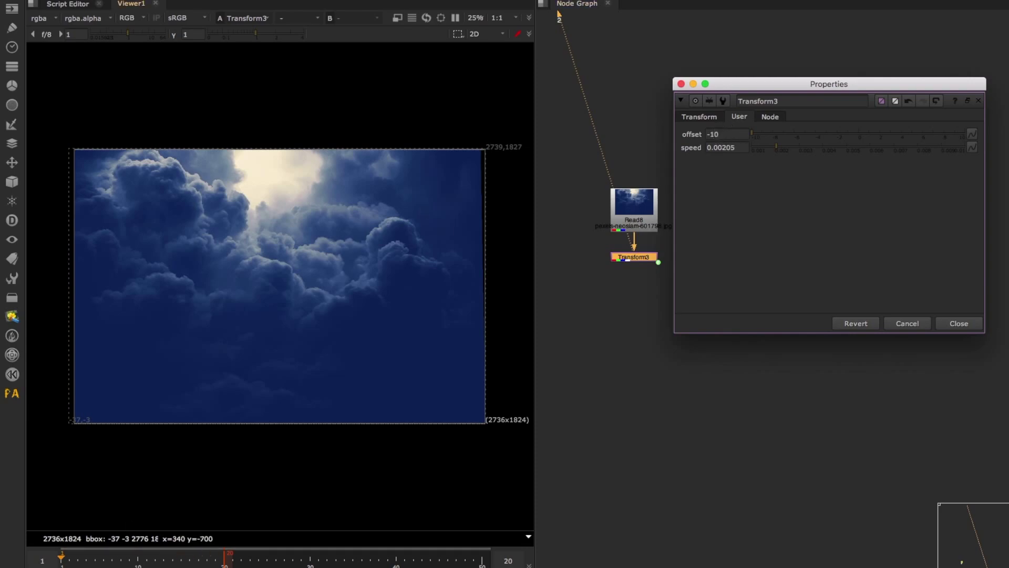
pyautogui.click(309, 567)
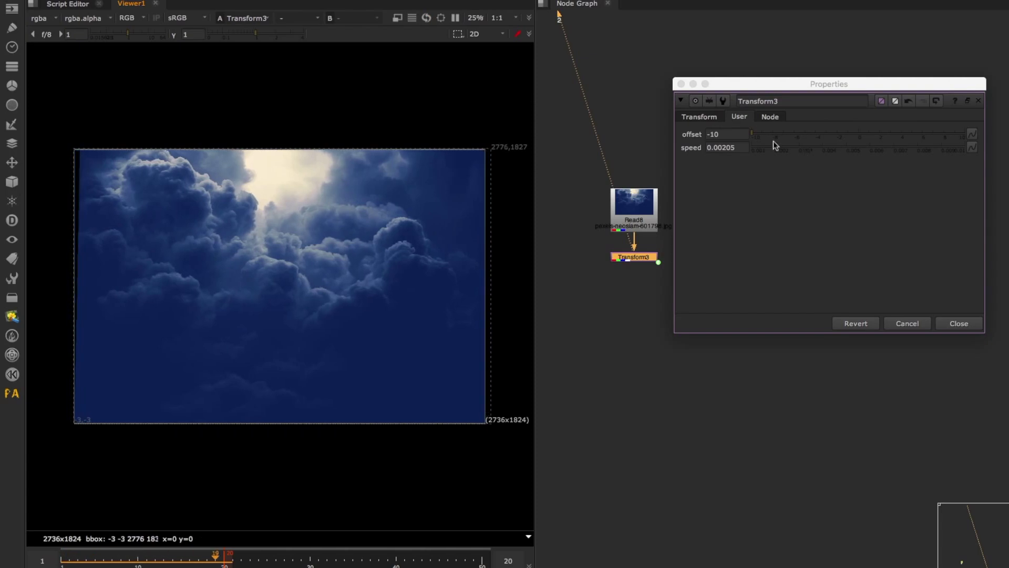
pyautogui.moveTo(772, 148); pyautogui.dragTo(766, 148)
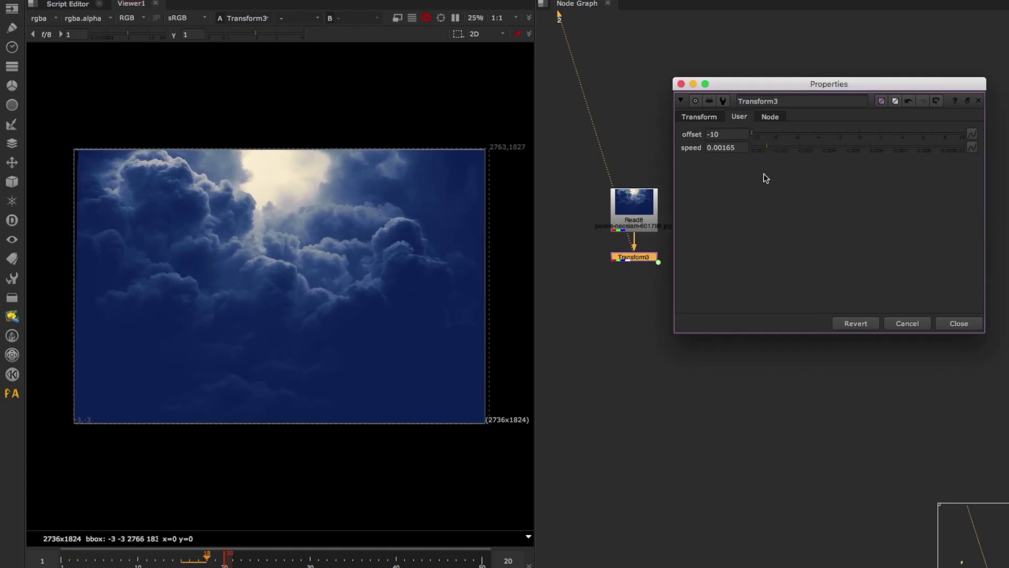
# - Set the offset knob to -20 and return the timeline to frame 1
pyautogui.click(735, 132)
pyautogui.press('Left')
pyautogui.press('Down')
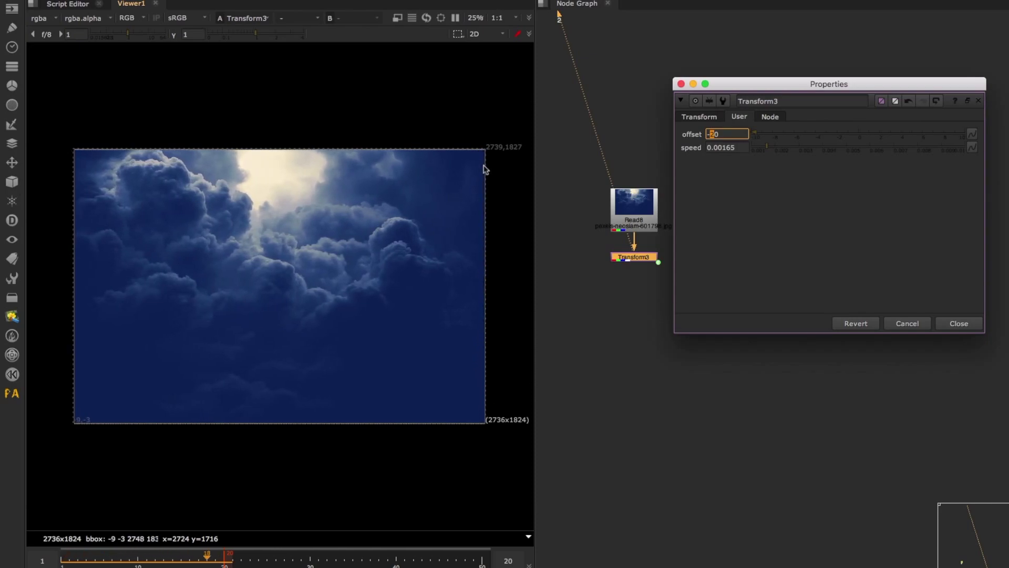
pyautogui.press('Return')
pyautogui.moveTo(207, 559); pyautogui.dragTo(63, 561)
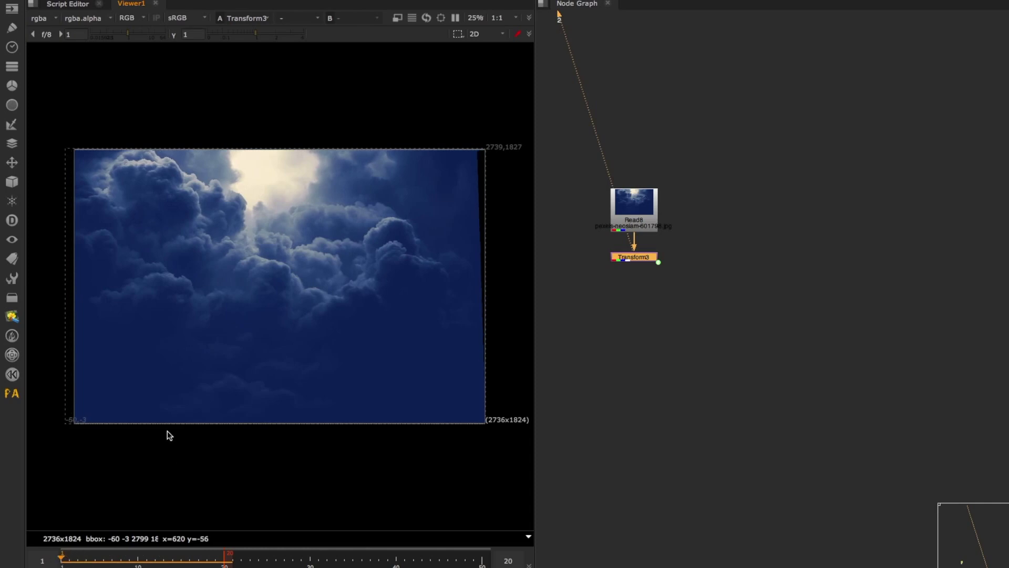
pyautogui.click(675, 295)
pyautogui.click(633, 258)
pyautogui.doubleClick(636, 262)
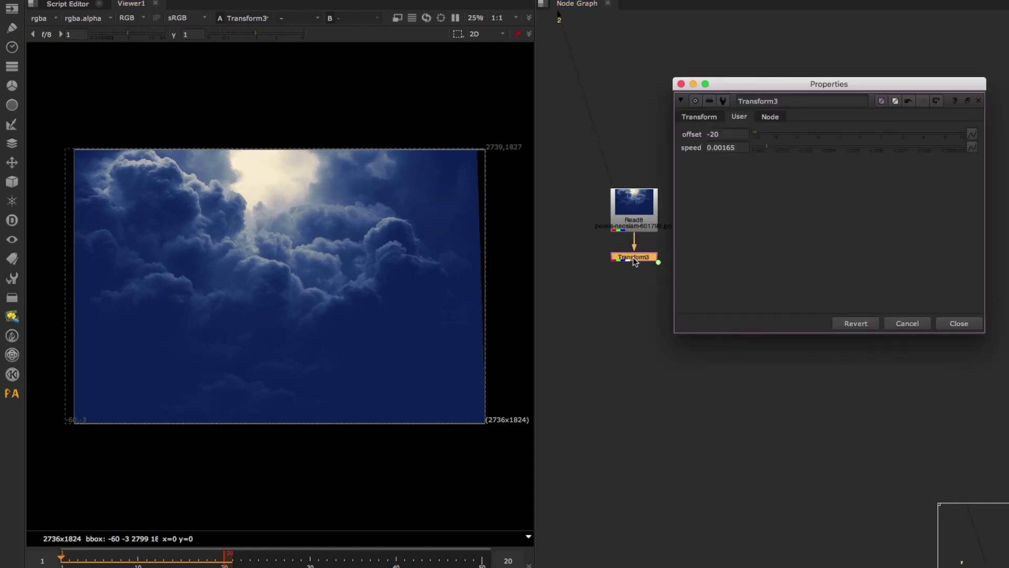
pyautogui.click(699, 116)
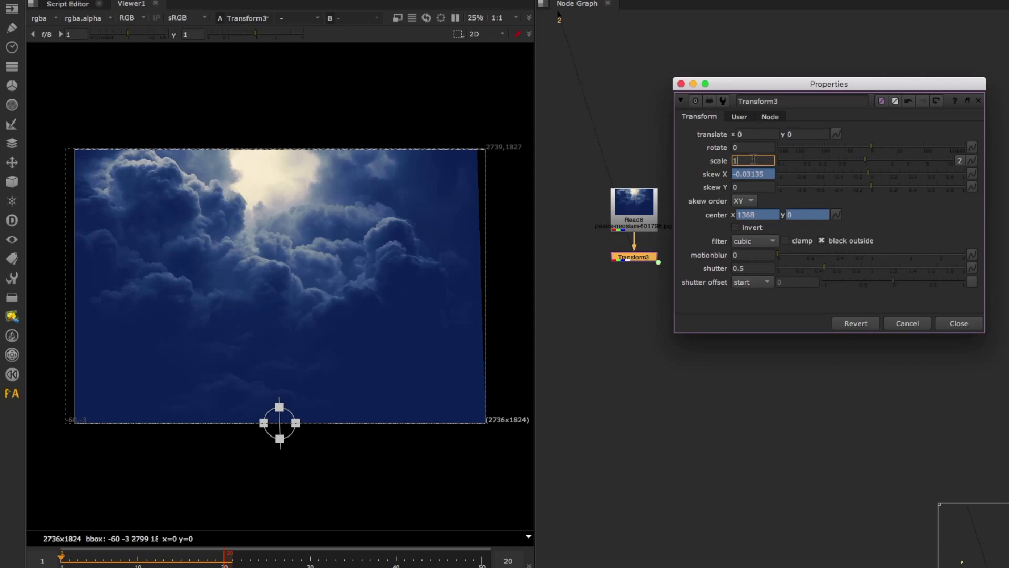
pyautogui.press('Up')
pyautogui.press('Down')
pyautogui.press('Right')
pyautogui.press('Up')
pyautogui.press('Up')
pyautogui.press('Up')
pyautogui.press('Up')
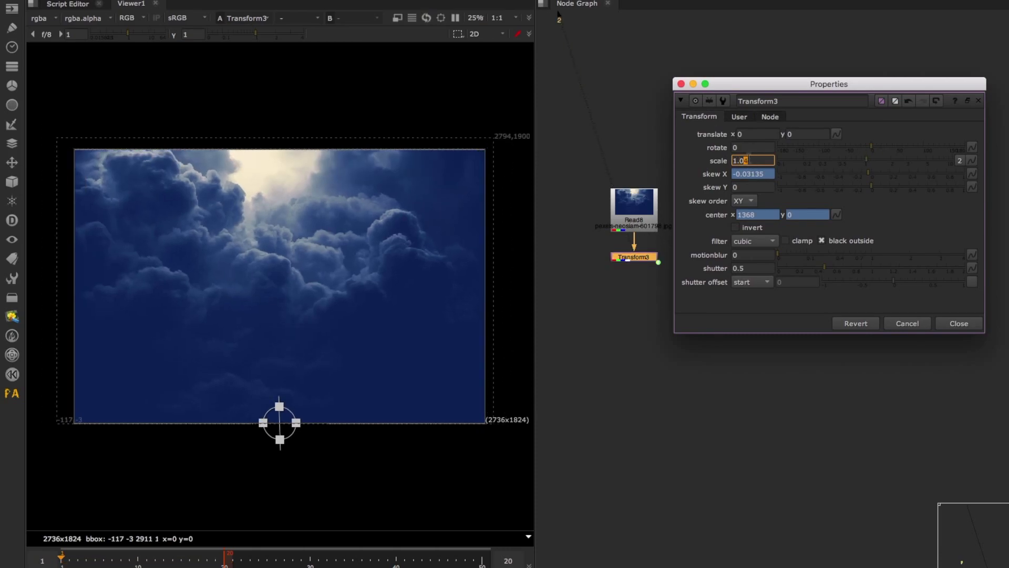
pyautogui.click(907, 322)
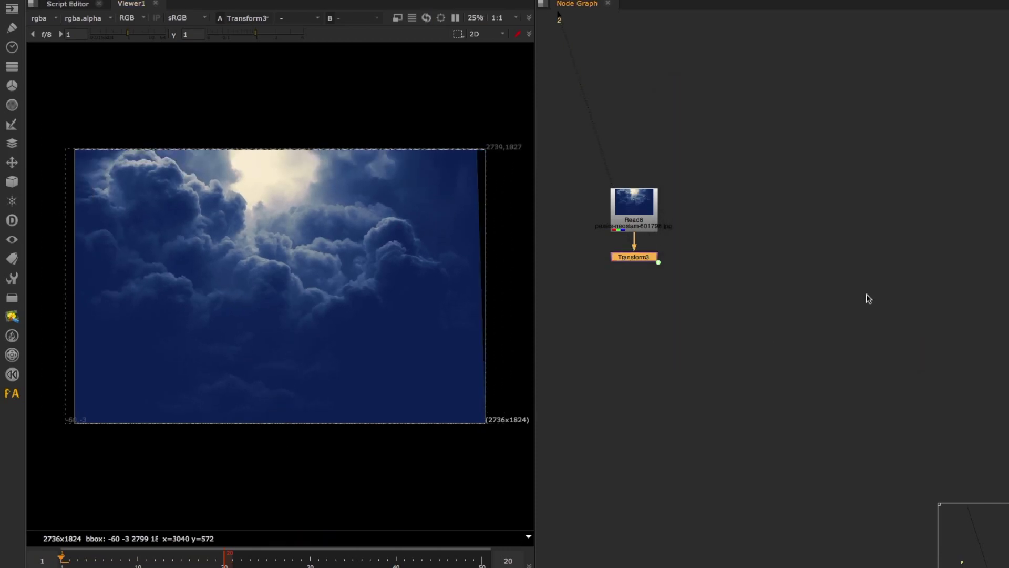
# - Add a second Transform node after the first, with center expressions input.width/2 for x and input.height/2 for y
pyautogui.press('t')
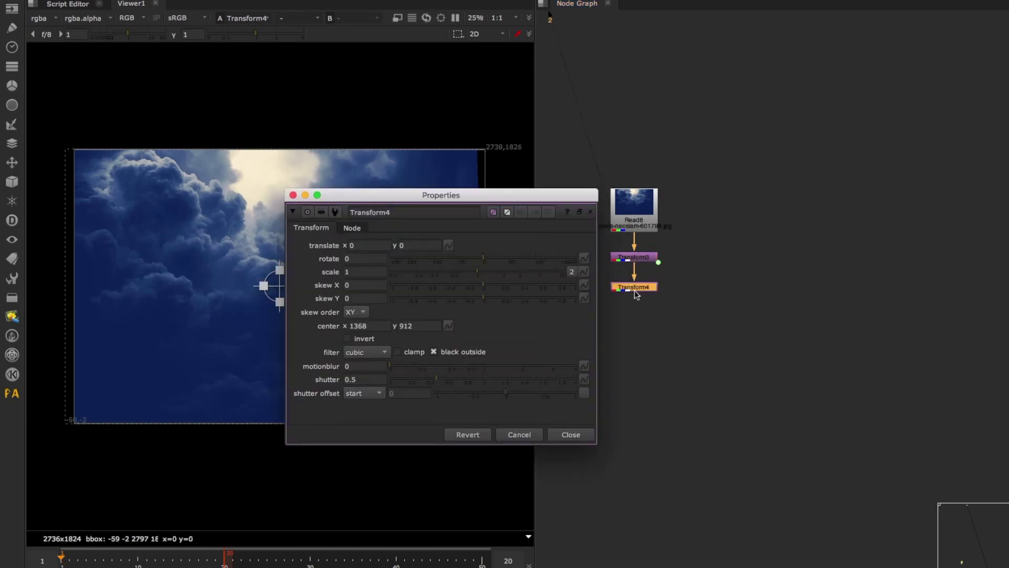
pyautogui.moveTo(496, 201); pyautogui.dragTo(818, 193)
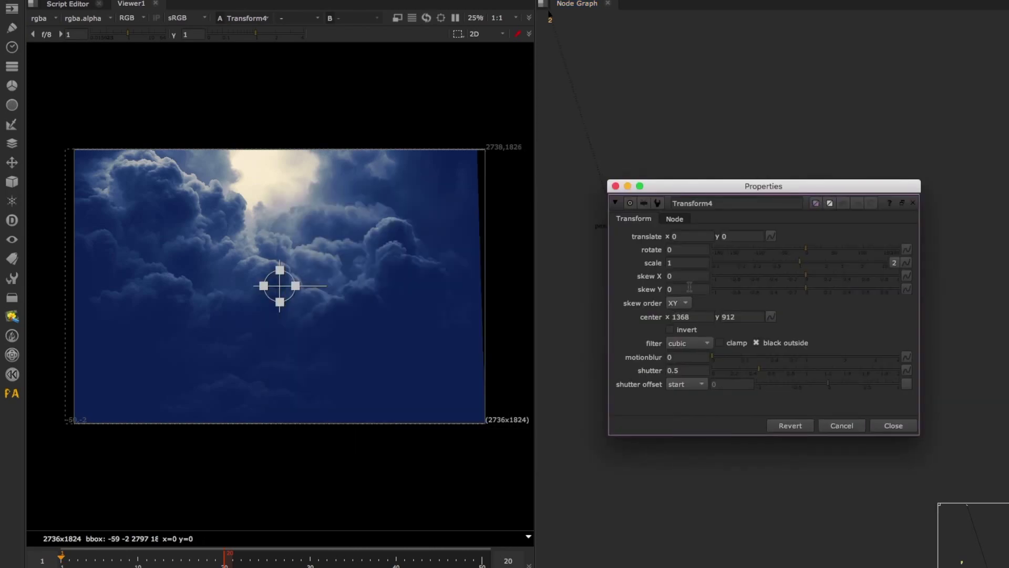
pyautogui.click(779, 317)
pyautogui.click(844, 401)
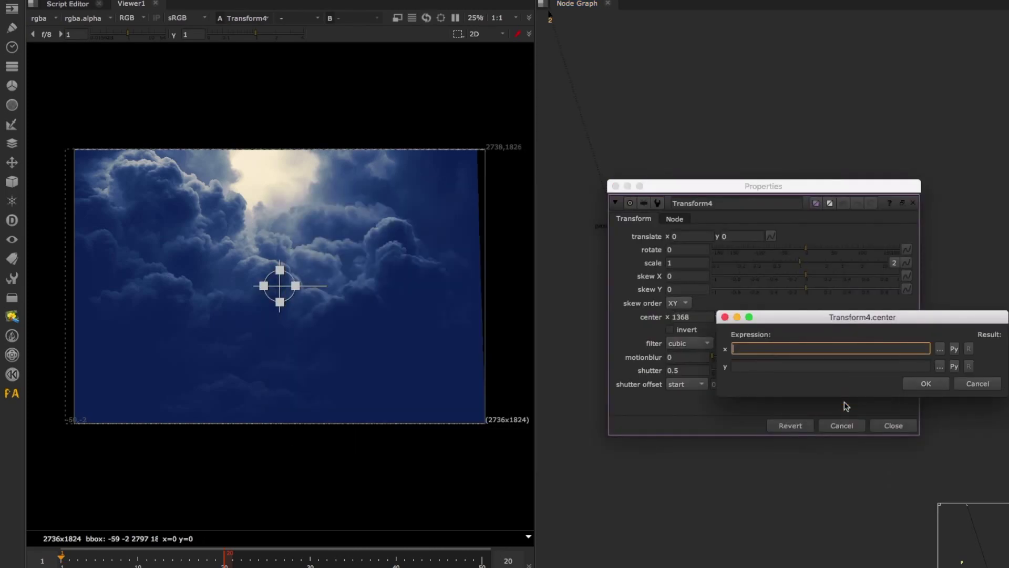
pyautogui.write('input.width/2')
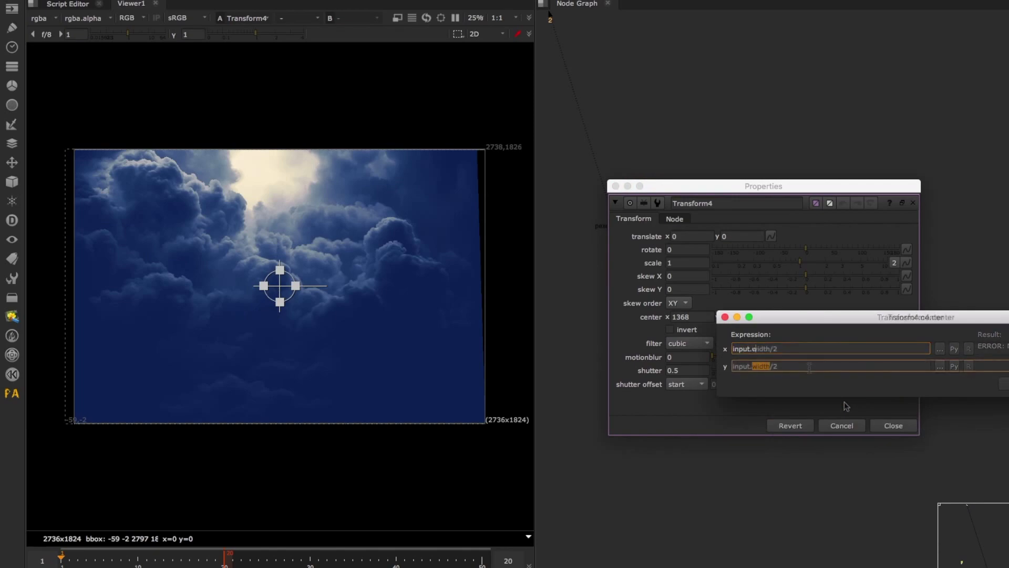
pyautogui.write('heihgt/2')
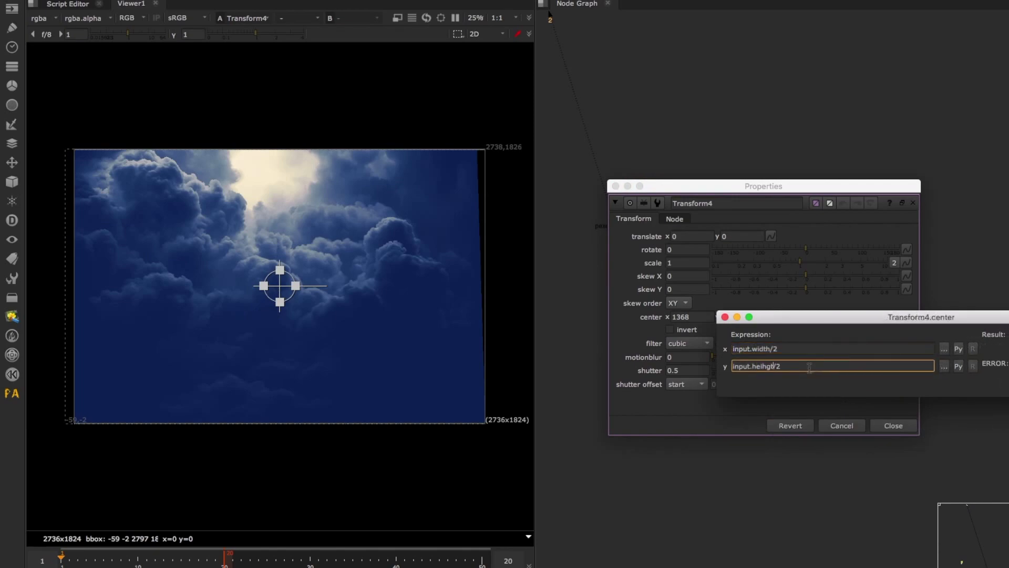
pyautogui.press('BackSpace')
pyautogui.press('BackSpace')
pyautogui.press('BackSpace')
# - Set the second Transform's scale to 1.03 to cover the black edge left by the skew
pyautogui.click(686, 262)
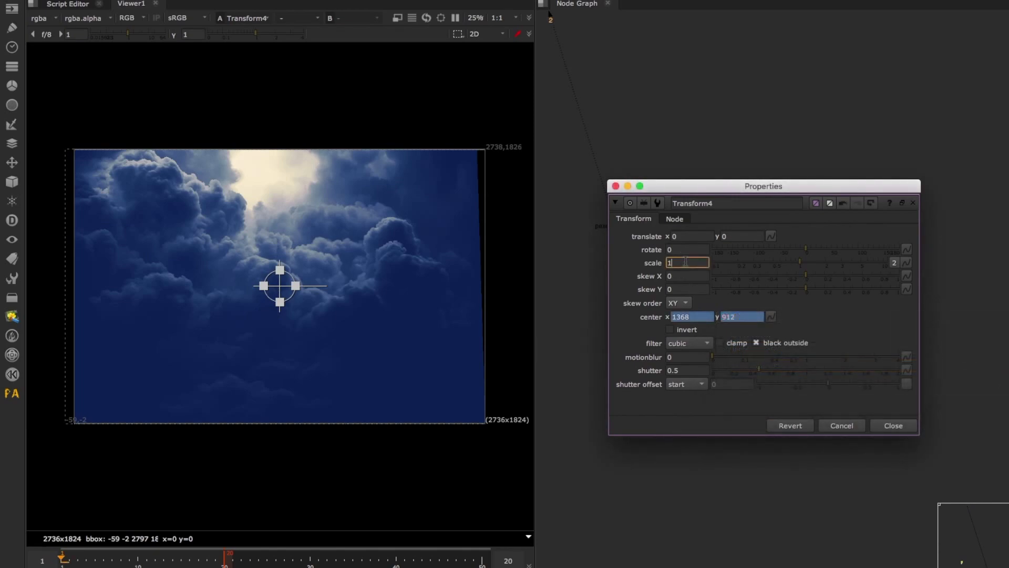
pyautogui.write('.03')
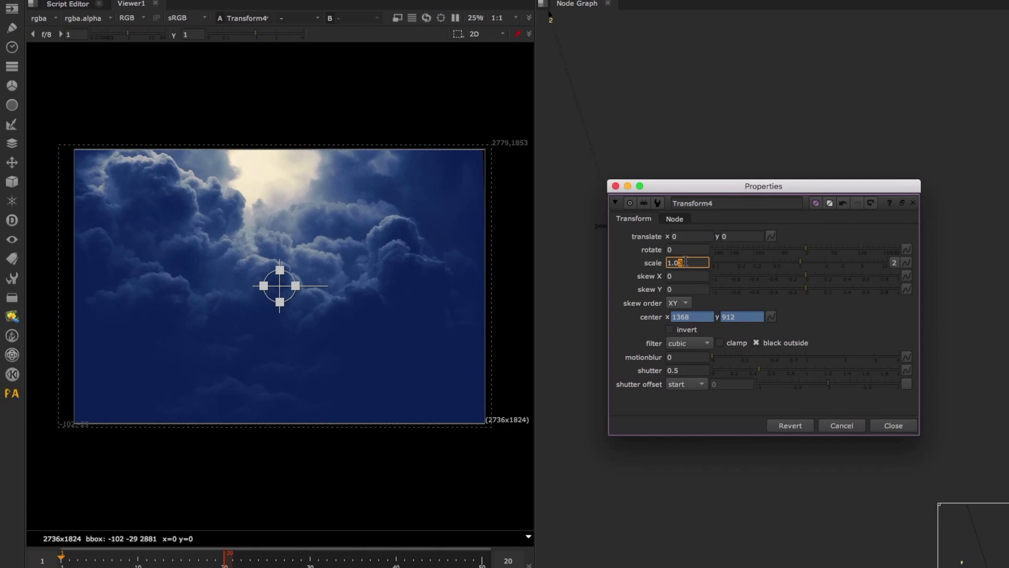
pyautogui.click(894, 425)
# - Add a Crop node after the second Transform with its default format box, and check the image at another frame
pyautogui.press('Tab')
pyautogui.write('crop')
pyautogui.press('Return')
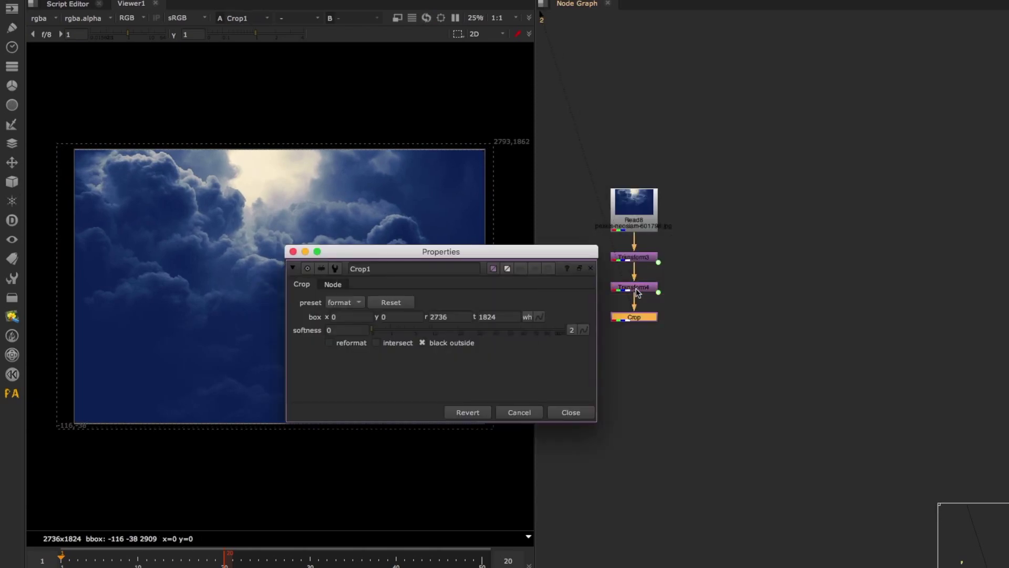
pyautogui.click(295, 567)
pyautogui.click(571, 413)
# - Review the chain of Transform and Crop nodes and inspect the animated clouds up close in the viewer
pyautogui.moveTo(734, 358); pyautogui.dragTo(819, 370, button='middle')
pyautogui.moveTo(818, 370); pyautogui.dragTo(668, 225)
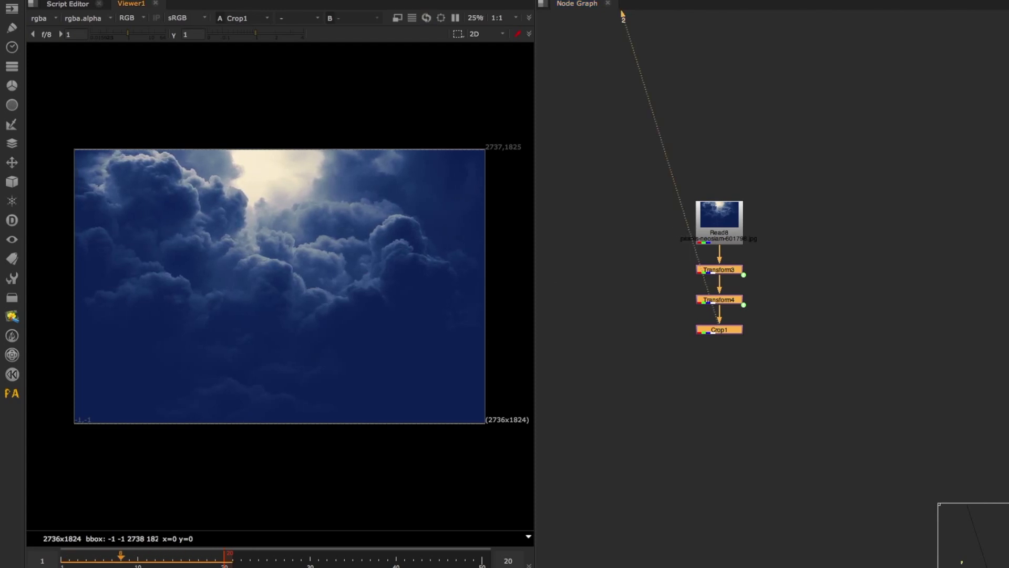
pyautogui.click(695, 377)
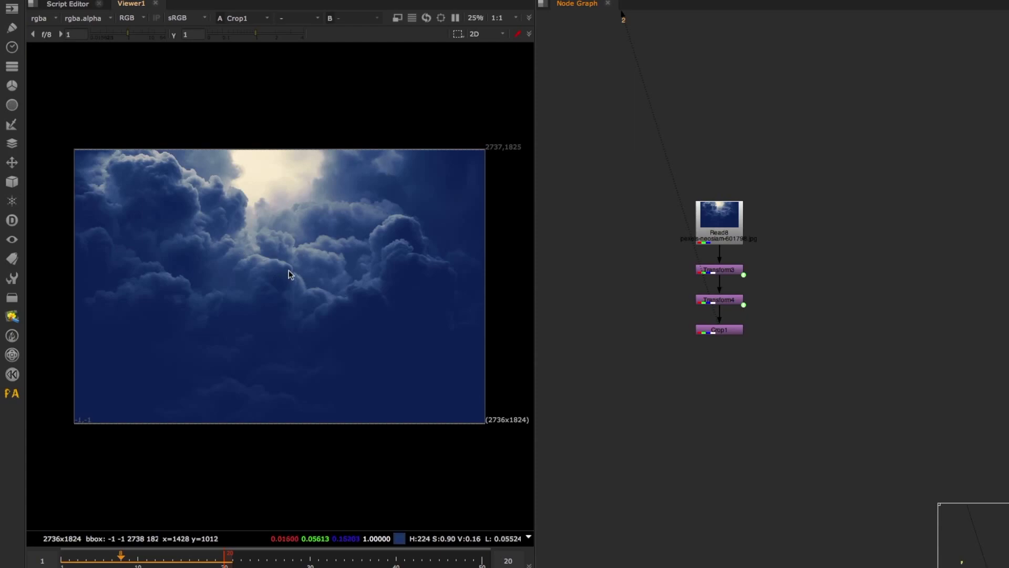
pyautogui.scroll(3, 288, 273)
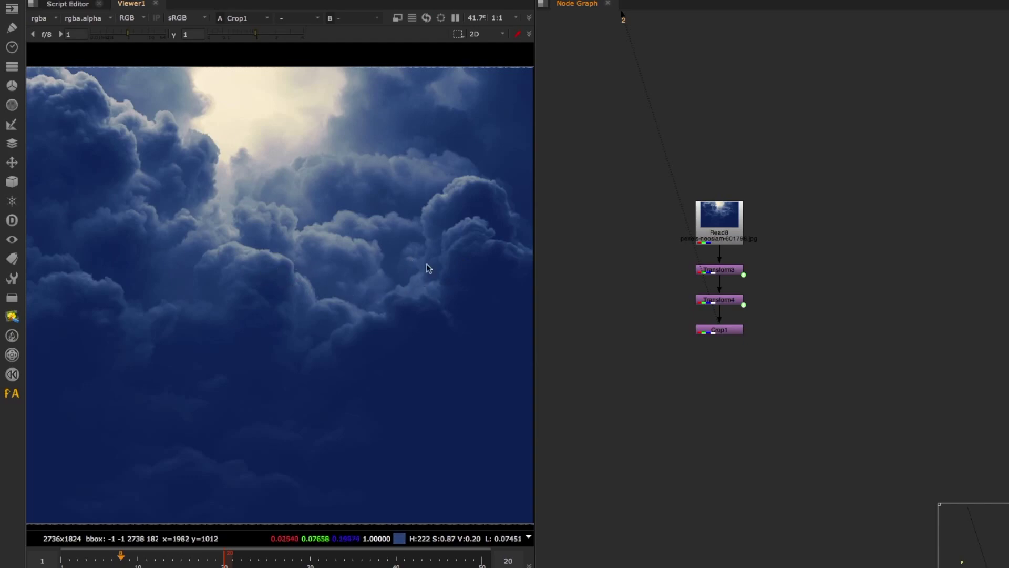
pyautogui.moveTo(776, 357); pyautogui.dragTo(657, 320)
pyautogui.scroll(-3, 385, 319)
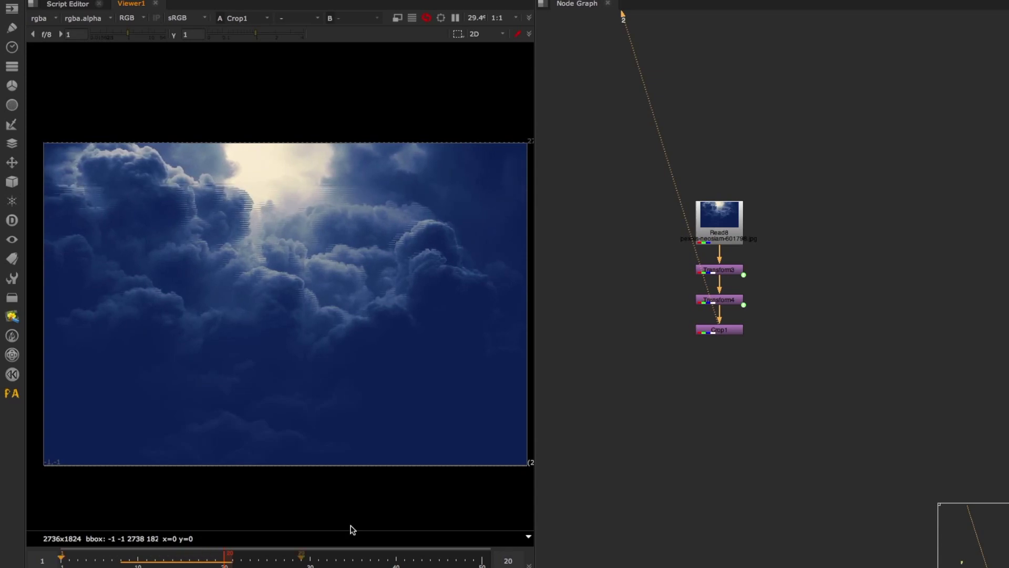
pyautogui.moveTo(836, 370); pyautogui.dragTo(653, 244)
pyautogui.moveTo(653, 245); pyautogui.dragTo(652, 245)
pyautogui.doubleClick(719, 272)
pyautogui.moveTo(878, 383); pyautogui.dragTo(656, 234)
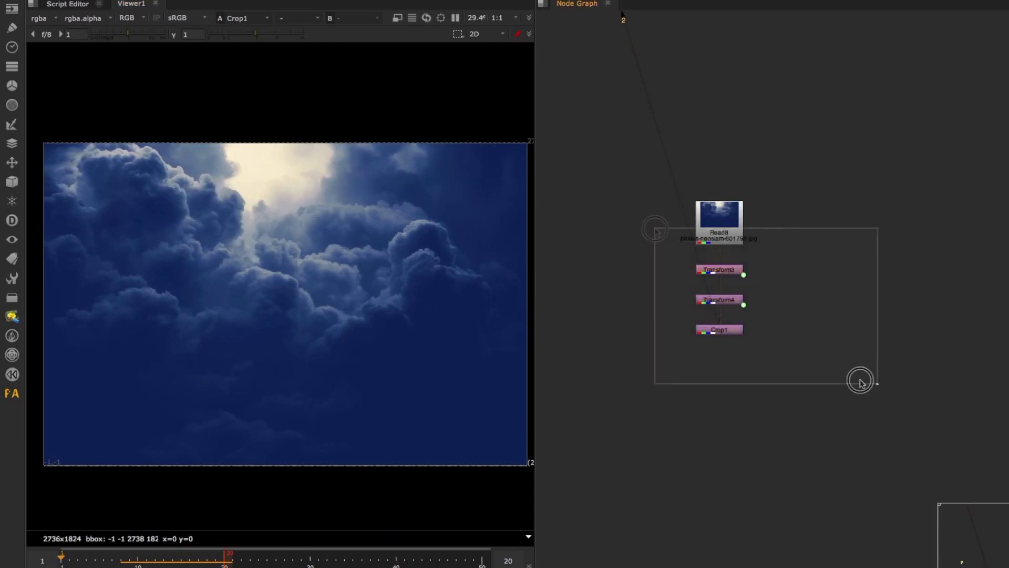
pyautogui.moveTo(770, 292); pyautogui.dragTo(739, 300, button='middle')
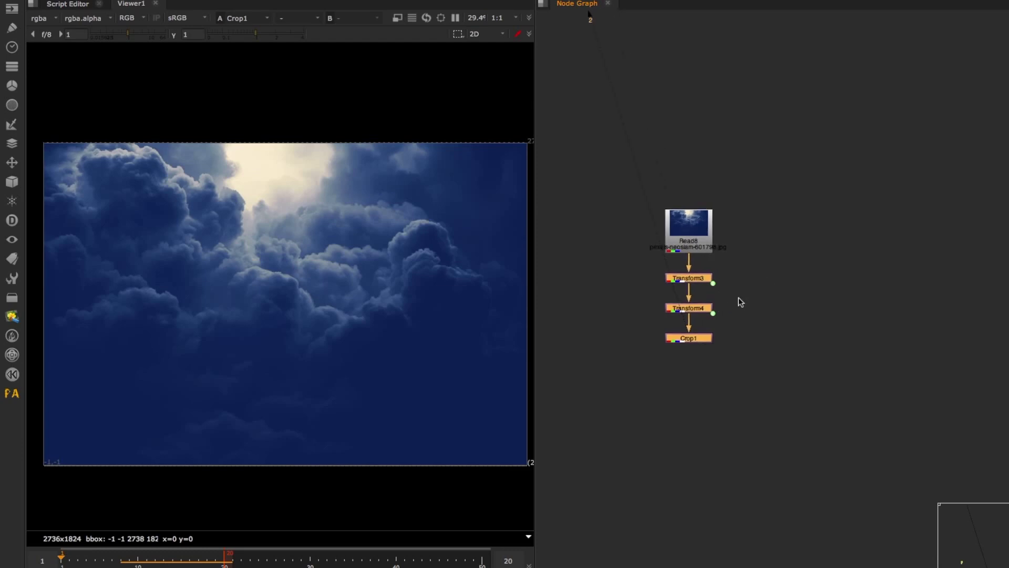
pyautogui.click(734, 300)
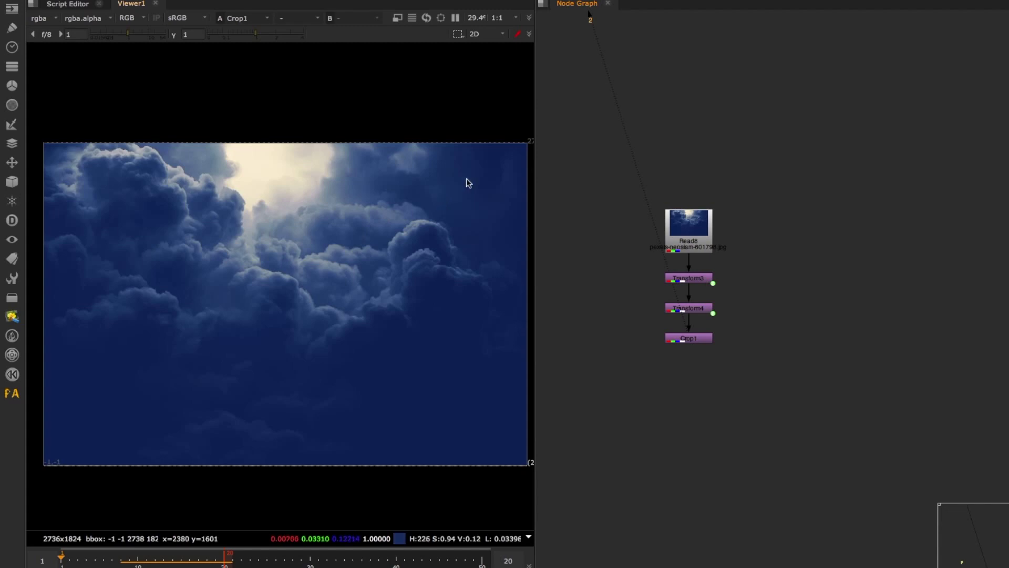
pyautogui.moveTo(774, 372); pyautogui.dragTo(636, 266)
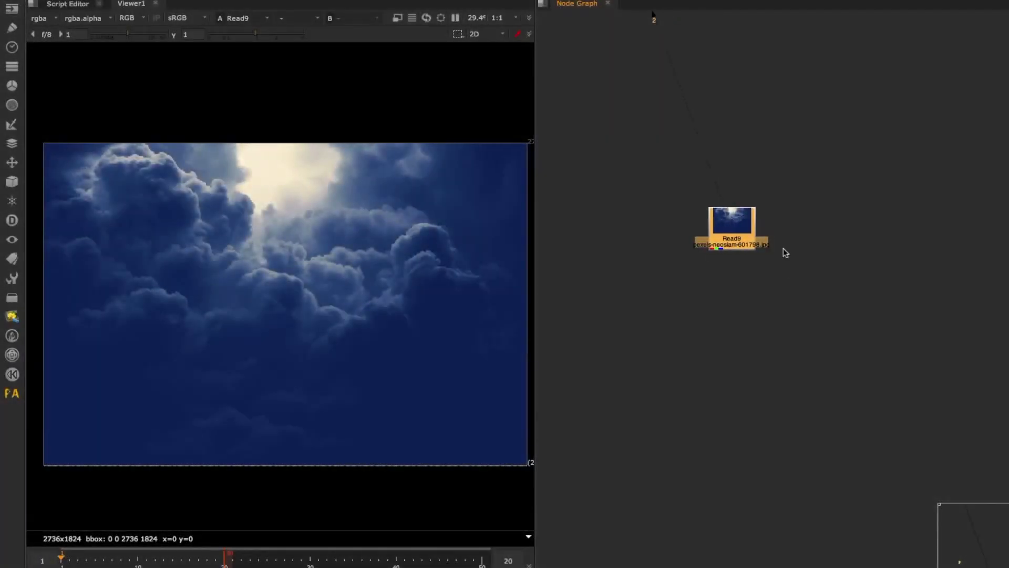
# - Add a Reformat node below the Read node of the cloud image
pyautogui.moveTo(769, 225); pyautogui.dragTo(760, 205)
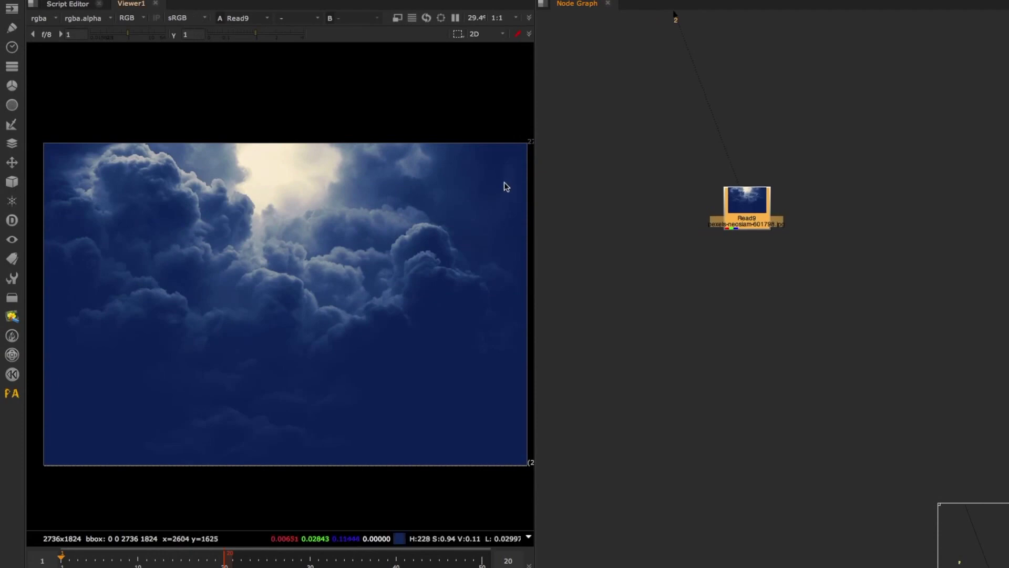
pyautogui.click(719, 312)
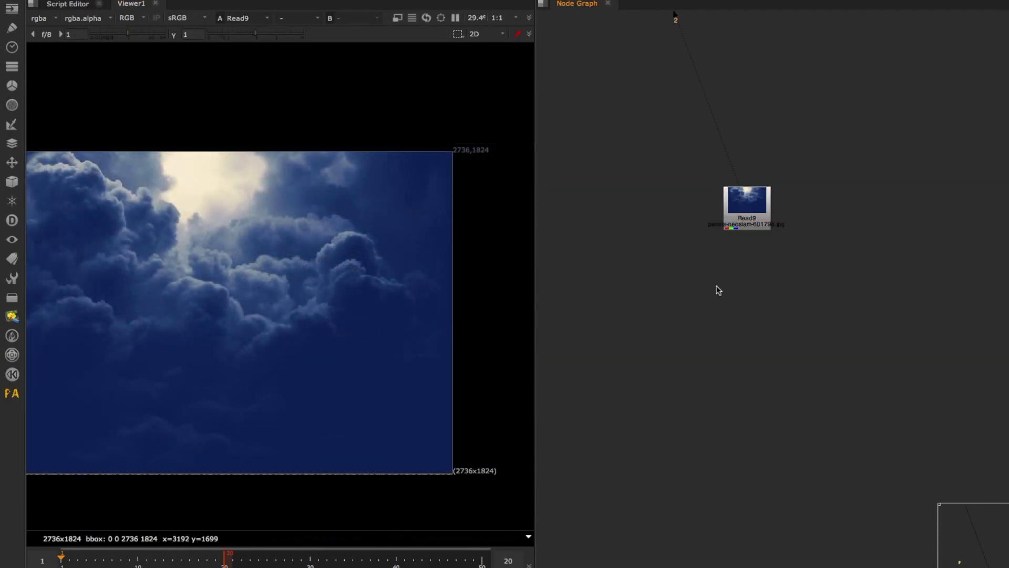
pyautogui.press('Tab')
pyautogui.write('refo')
pyautogui.press('Return')
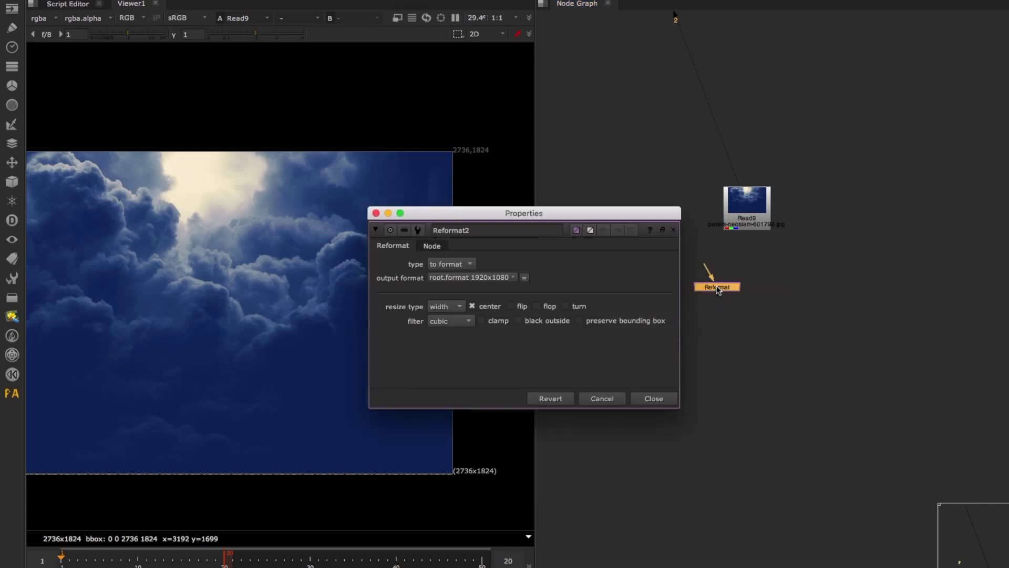
pyautogui.click(699, 263)
# - Set the Reformat type to scale with a scale of 0.5, and view its output connected to the Read node
pyautogui.click(451, 264)
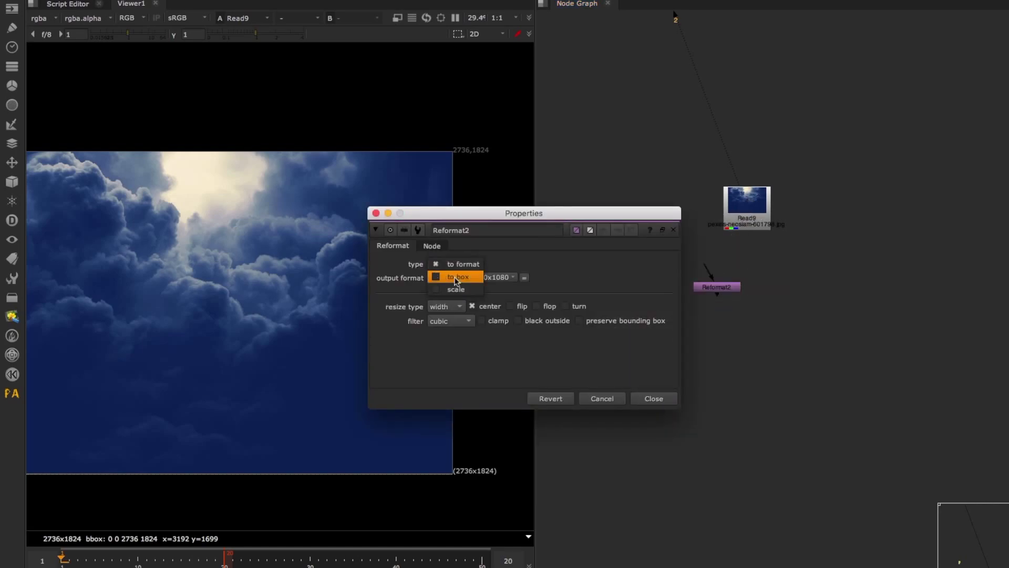
pyautogui.click(456, 290)
pyautogui.write('0.5')
pyautogui.click(642, 398)
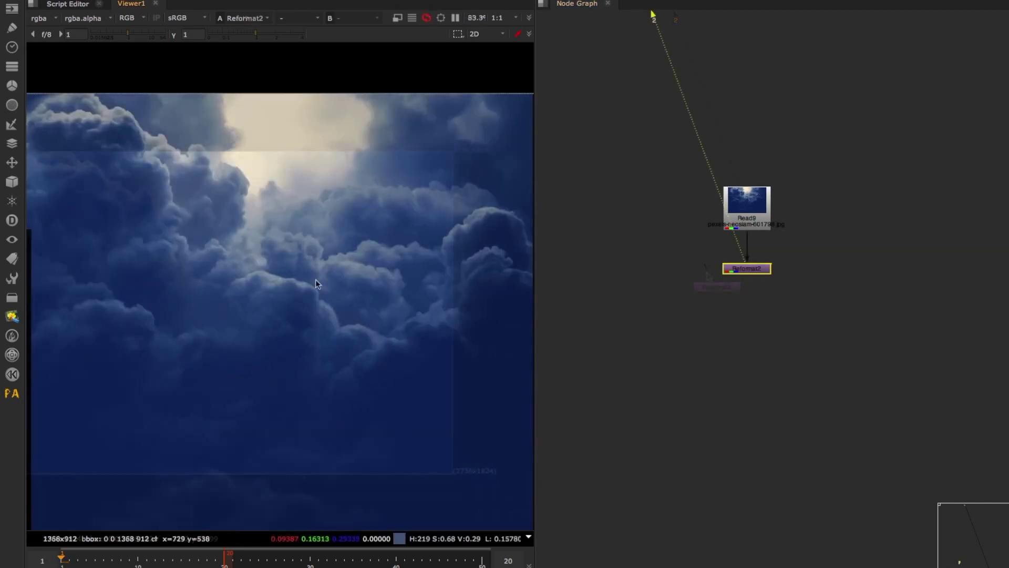
pyautogui.scroll(2, 315, 279)
pyautogui.scroll(-3, 315, 277)
pyautogui.scroll(4, 279, 280)
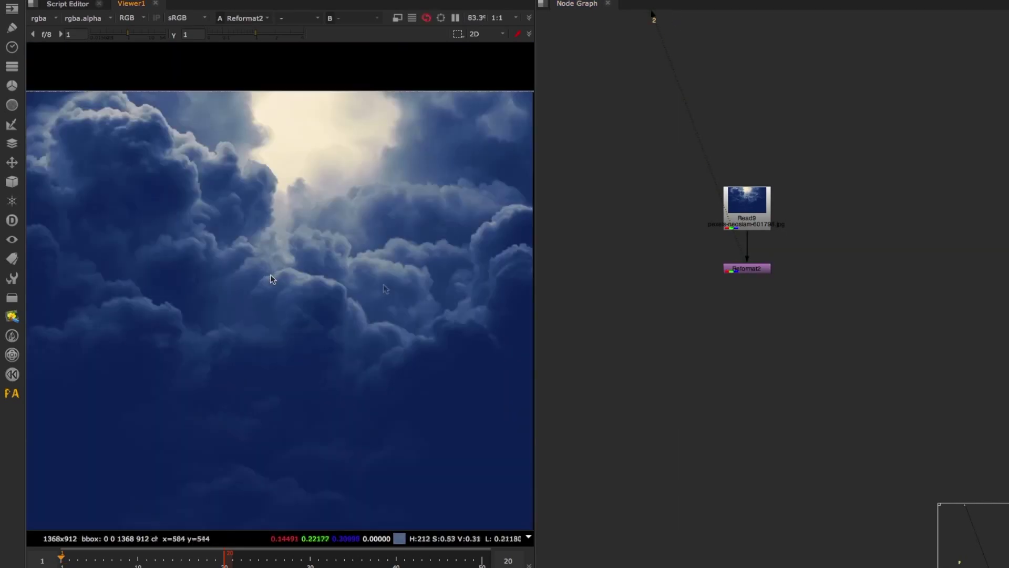
pyautogui.scroll(-3, 389, 287)
# - Add a Card node below the Reformat node
pyautogui.moveTo(745, 350); pyautogui.dragTo(740, 295, button='middle')
pyautogui.click(700, 334)
pyautogui.press('Tab')
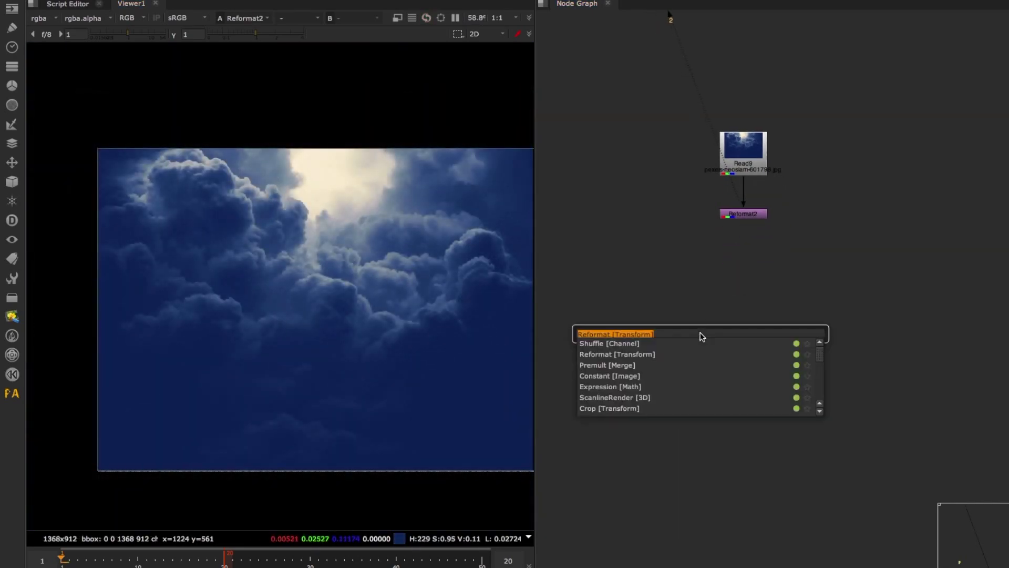
pyautogui.write('card')
pyautogui.press('Return')
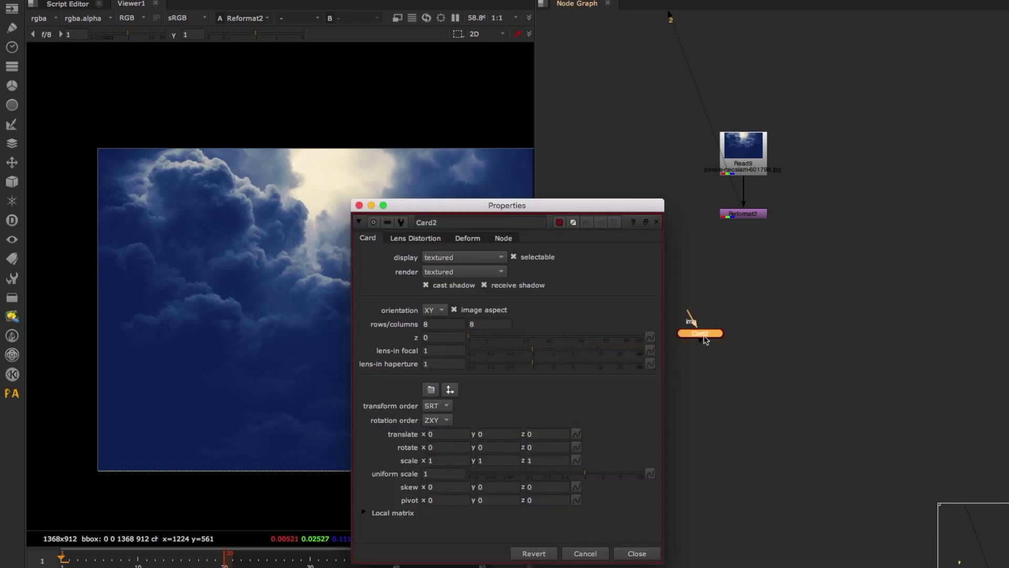
pyautogui.click(649, 553)
# - Add a Camera node beside the Card
pyautogui.press('Tab')
pyautogui.write('cam')
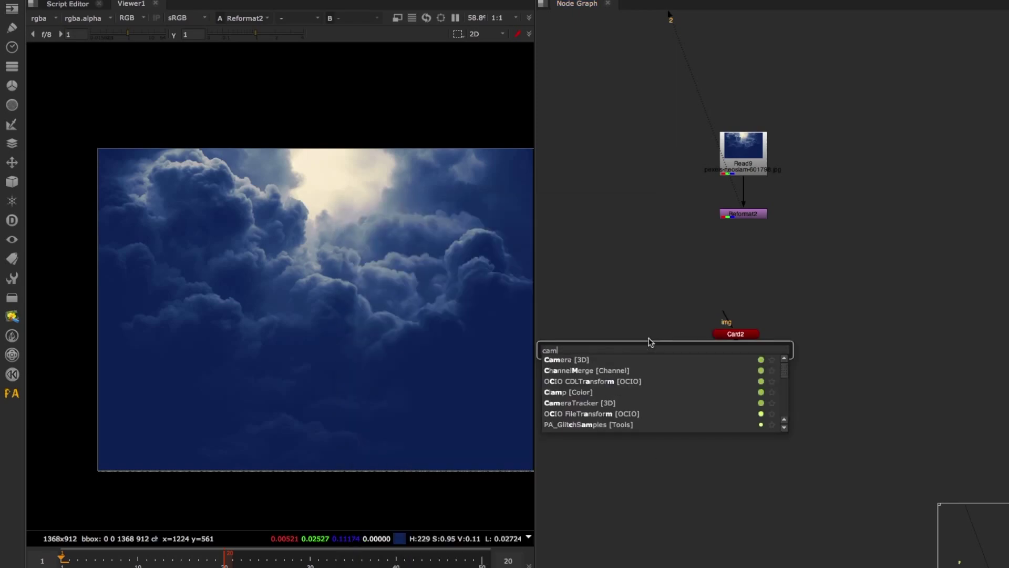
pyautogui.write('e')
pyautogui.press('Return')
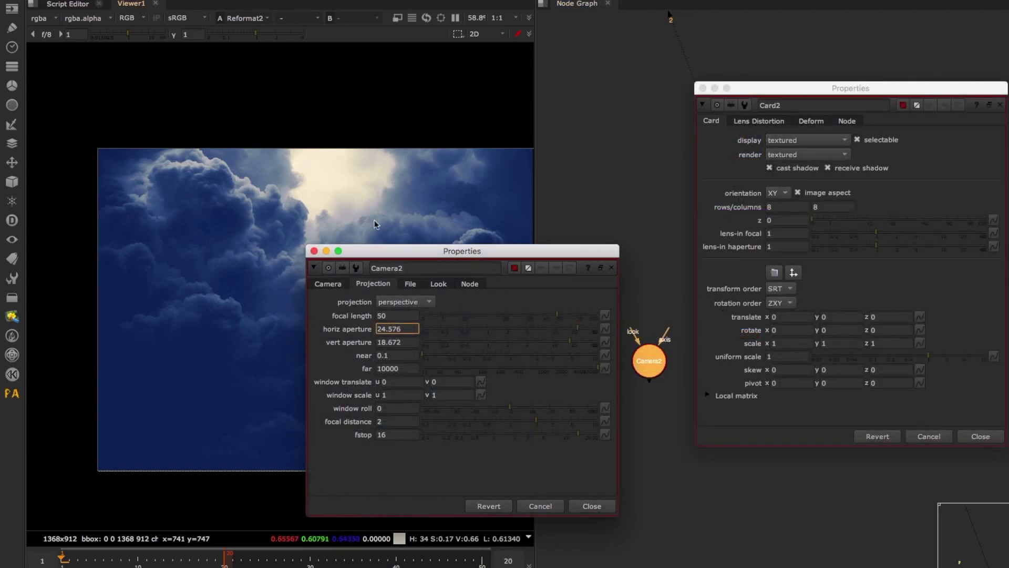
# - Link the Card's lens-in focal and lens-in haperture to the Camera's focal length and horizontal aperture
pyautogui.click(397, 315)
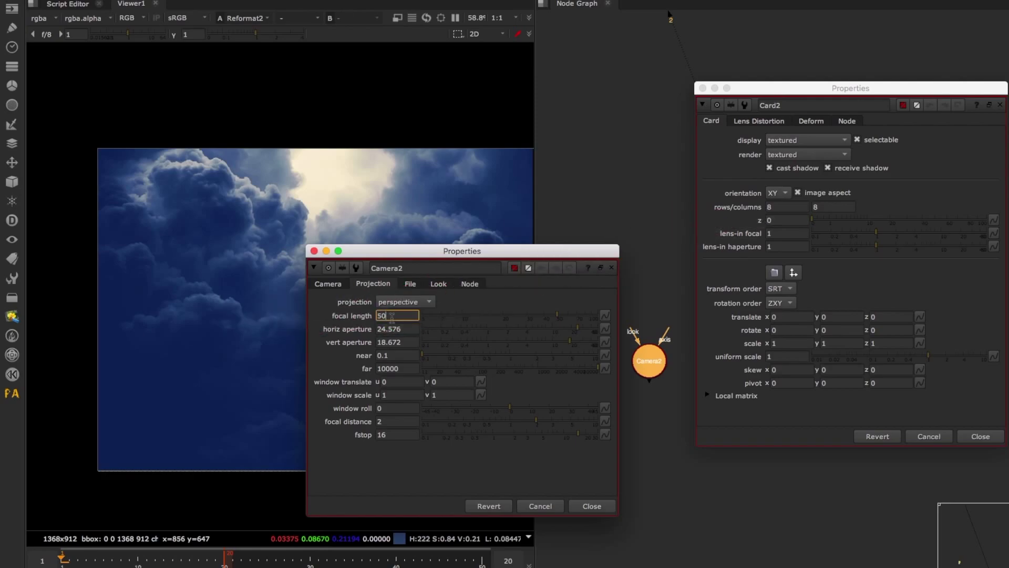
pyautogui.moveTo(392, 317); pyautogui.dragTo(795, 235)
pyautogui.moveTo(394, 330); pyautogui.dragTo(789, 247)
pyautogui.click(600, 507)
pyautogui.click(996, 440)
# - Set the Card's z to 0.9 and render it with the Camera through a ScanlineRender, feeding bg from the Reformat via a Remove node
pyautogui.scroll(4, 768, 307)
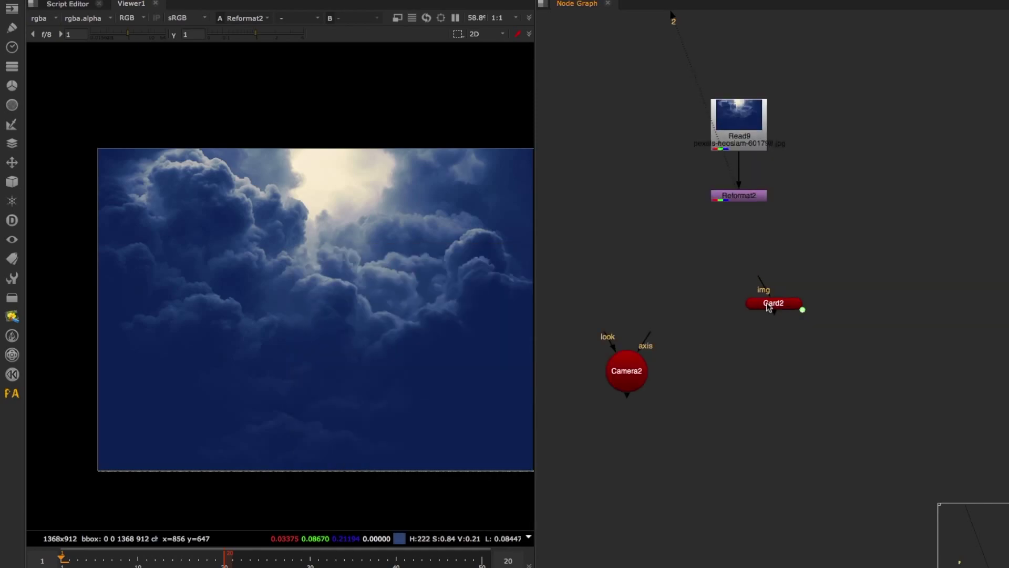
pyautogui.doubleClick(767, 303)
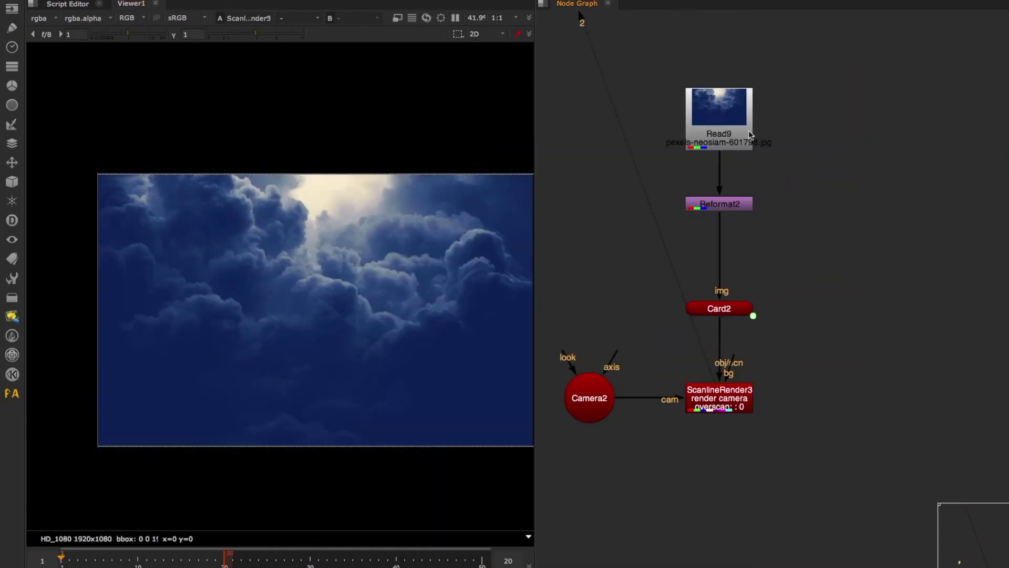
pyautogui.keyDown('ctrl'); pyautogui.click(718, 239); pyautogui.keyUp('ctrl')
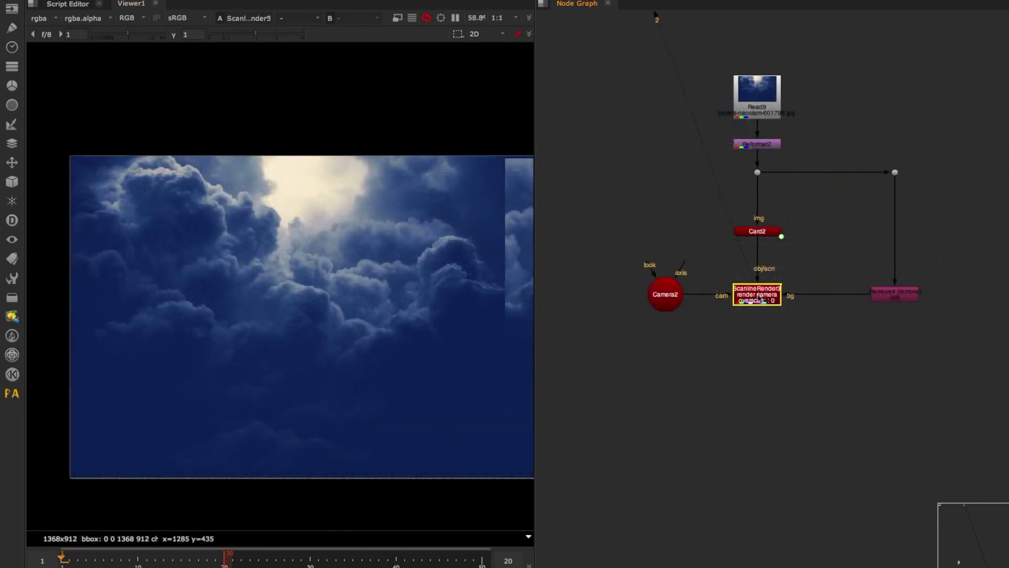
# - Compare the ScanlineRender output with the reformatted source image, and inspect the Card and Camera in the 3D view
pyautogui.scroll(4, 758, 296)
pyautogui.click(759, 296)
pyautogui.moveTo(784, 176); pyautogui.dragTo(787, 251, button='middle')
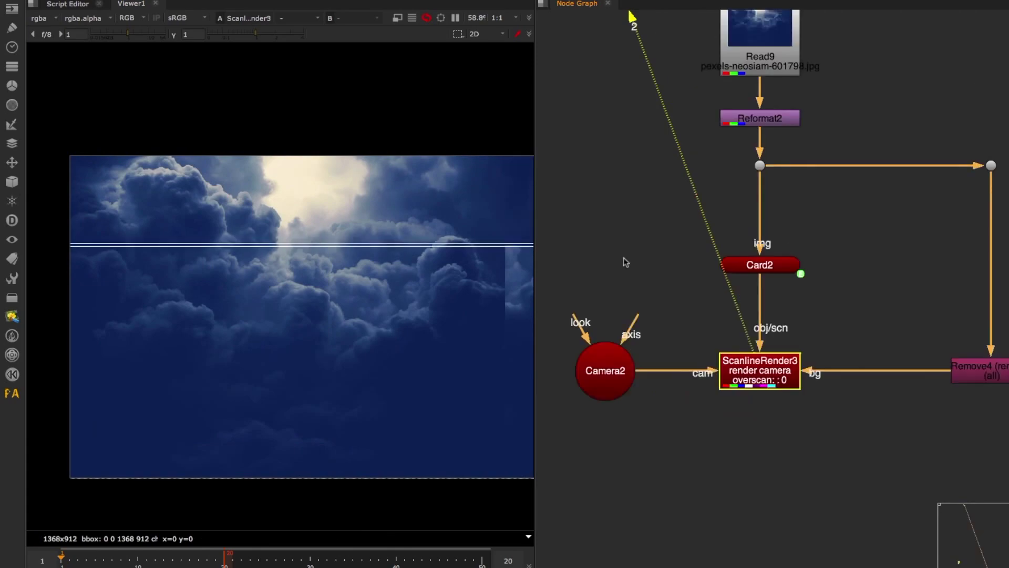
pyautogui.moveTo(815, 215); pyautogui.dragTo(695, 134)
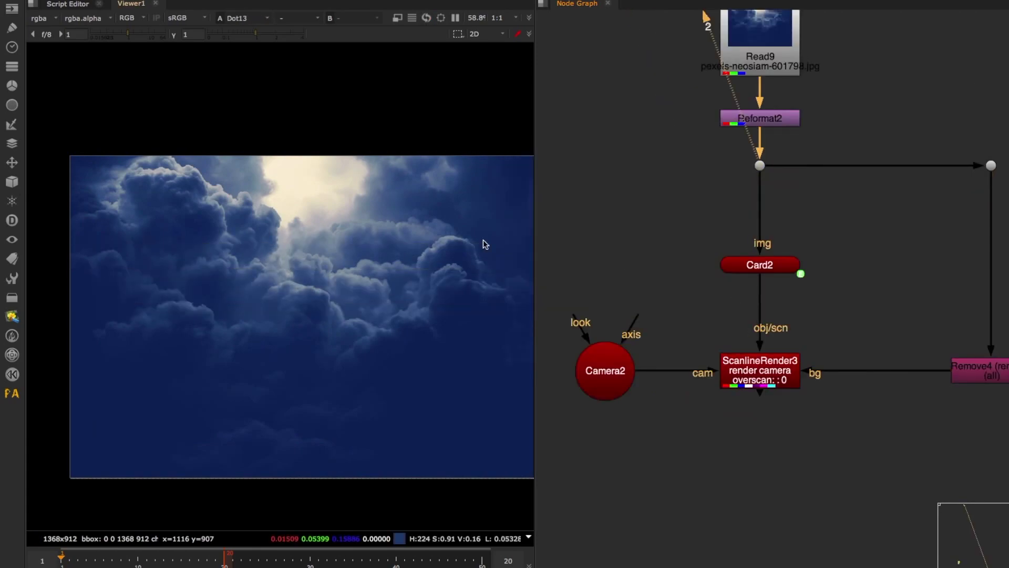
pyautogui.moveTo(755, 391); pyautogui.dragTo(768, 388, button='middle')
pyautogui.click(768, 387)
pyautogui.press('Tab')
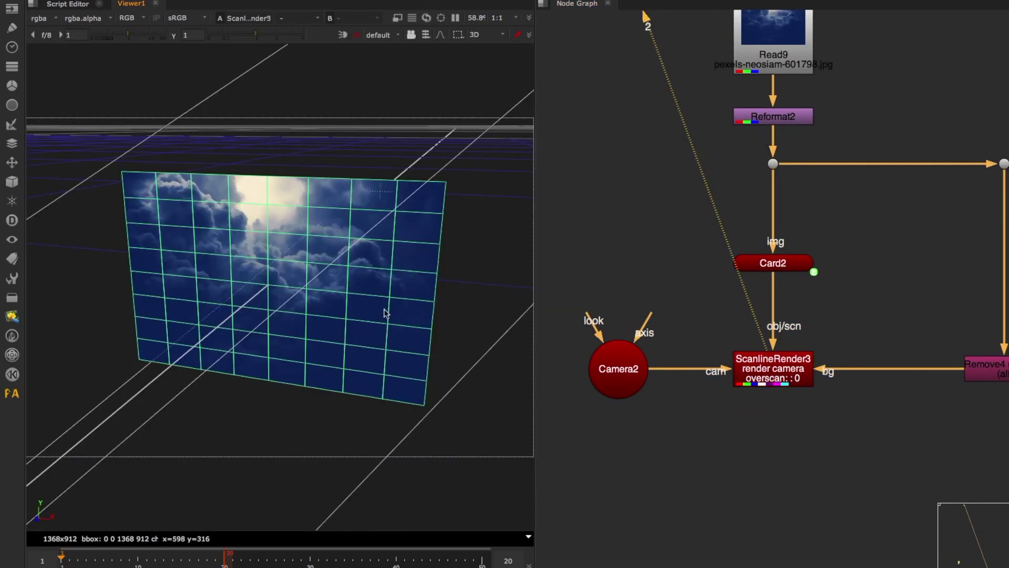
pyautogui.keyDown('ctrl'); pyautogui.moveTo(385, 315); pyautogui.dragTo(369, 404); pyautogui.keyUp('ctrl')
pyautogui.scroll(-3, 616, 371)
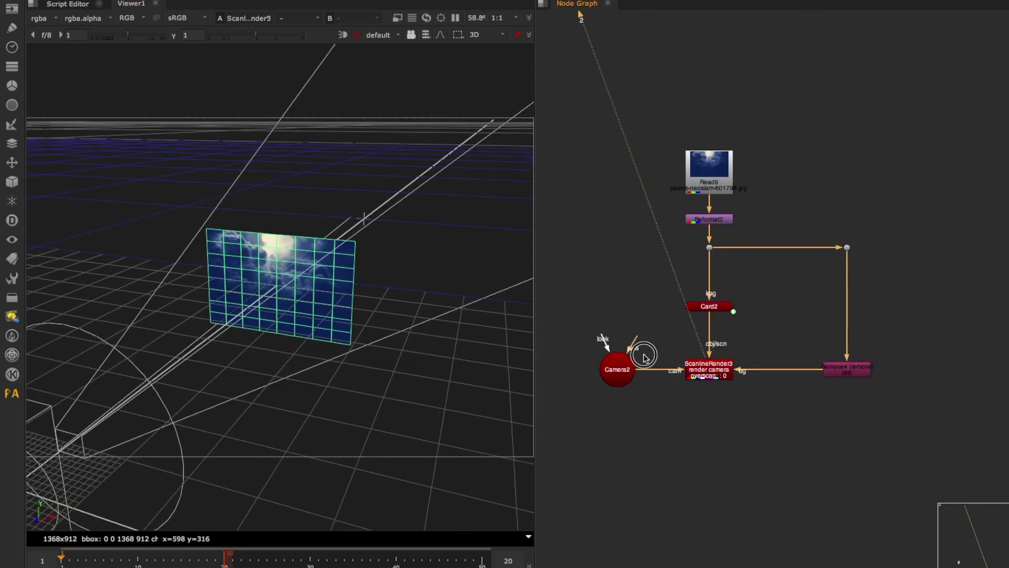
# - Move the Camera, ScanlineRender and Remove nodes down to make room, and set the Card's rows and columns to 100
pyautogui.moveTo(927, 336); pyautogui.dragTo(568, 412)
pyautogui.moveTo(714, 372); pyautogui.dragTo(715, 444)
pyautogui.scroll(5, 730, 347)
pyautogui.moveTo(743, 341); pyautogui.dragTo(767, 342, button='middle')
pyautogui.doubleClick(784, 304)
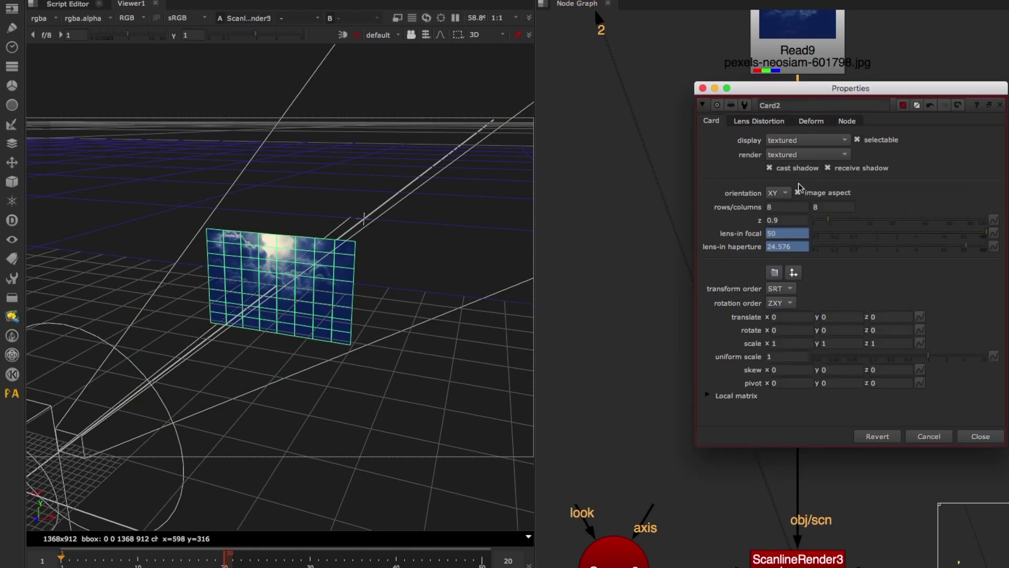
pyautogui.keyDown('super'); pyautogui.moveTo(792, 206); pyautogui.dragTo(835, 208); pyautogui.keyUp('super')
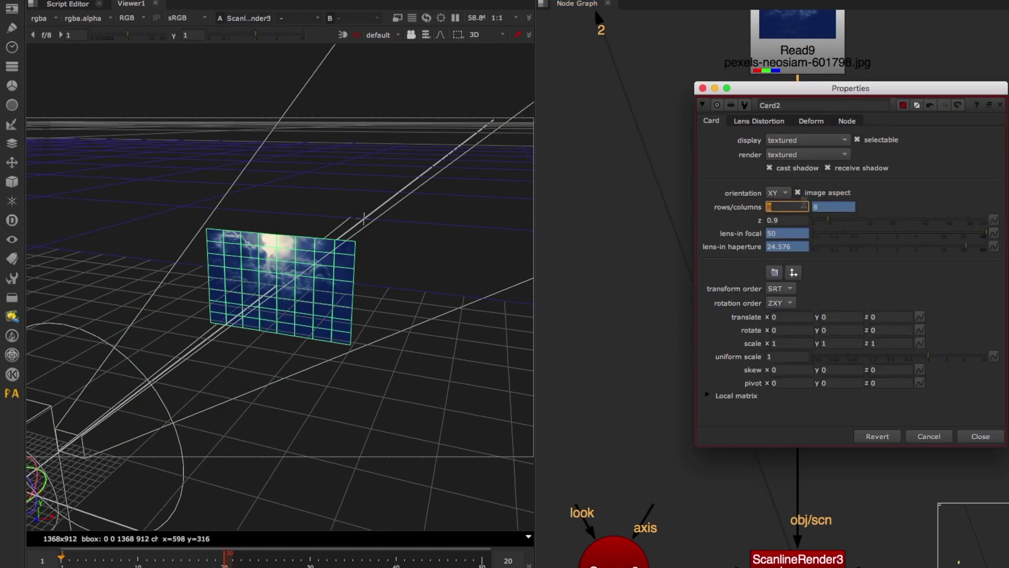
pyautogui.write('100')
pyautogui.press('Return')
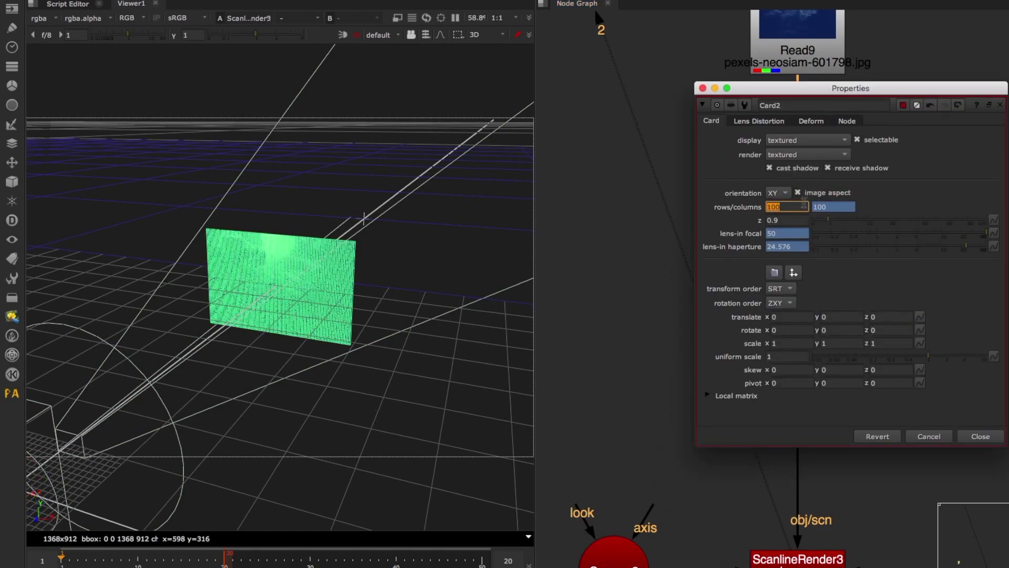
pyautogui.click(981, 436)
# - Add a luminance Keyer node beside the Card, branched through a dot from the Reformat output
pyautogui.press('Tab')
pyautogui.write('shu')
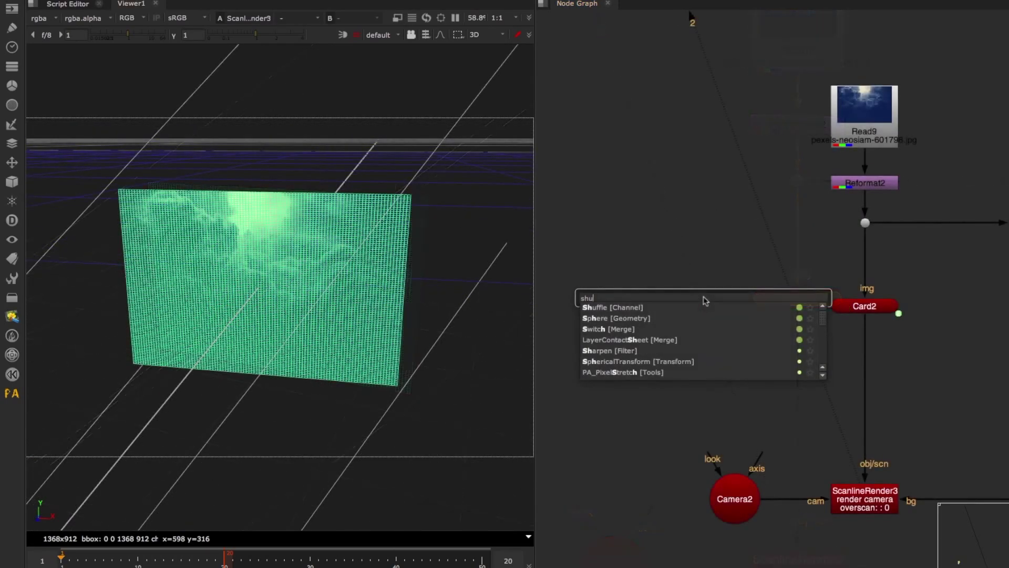
pyautogui.write('key')
pyautogui.press('Return')
pyautogui.moveTo(703, 292); pyautogui.dragTo(870, 224)
pyautogui.keyDown('super'); pyautogui.moveTo(793, 257); pyautogui.dragTo(691, 218); pyautogui.keyUp('super')
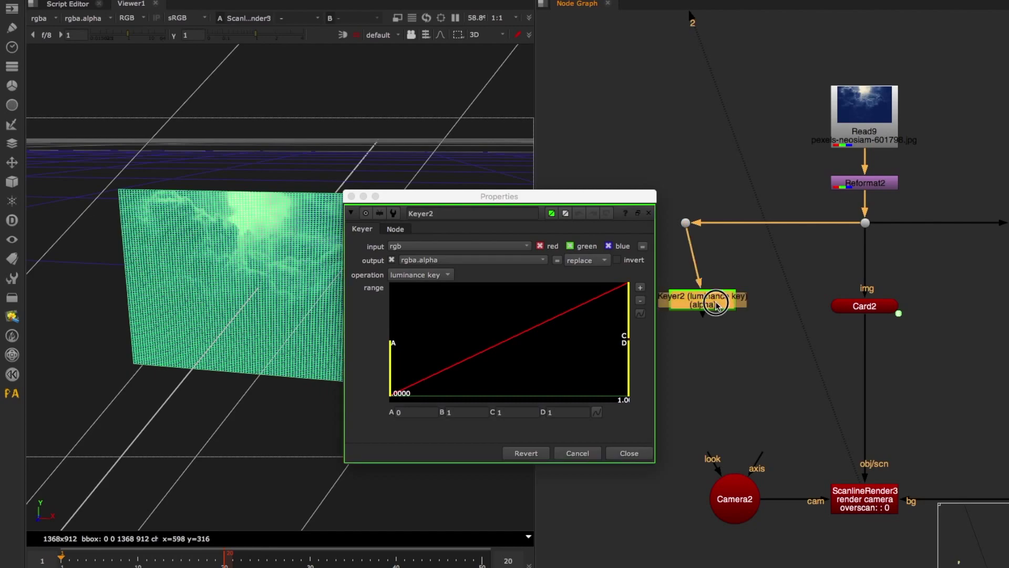
pyautogui.moveTo(716, 302); pyautogui.dragTo(700, 289)
pyautogui.click(638, 450)
# - Add a DisplaceGeo node between the Card and ScanlineRender, with its displace input connected to the Keyer
pyautogui.moveTo(749, 381); pyautogui.dragTo(729, 336, button='middle')
pyautogui.click(680, 272)
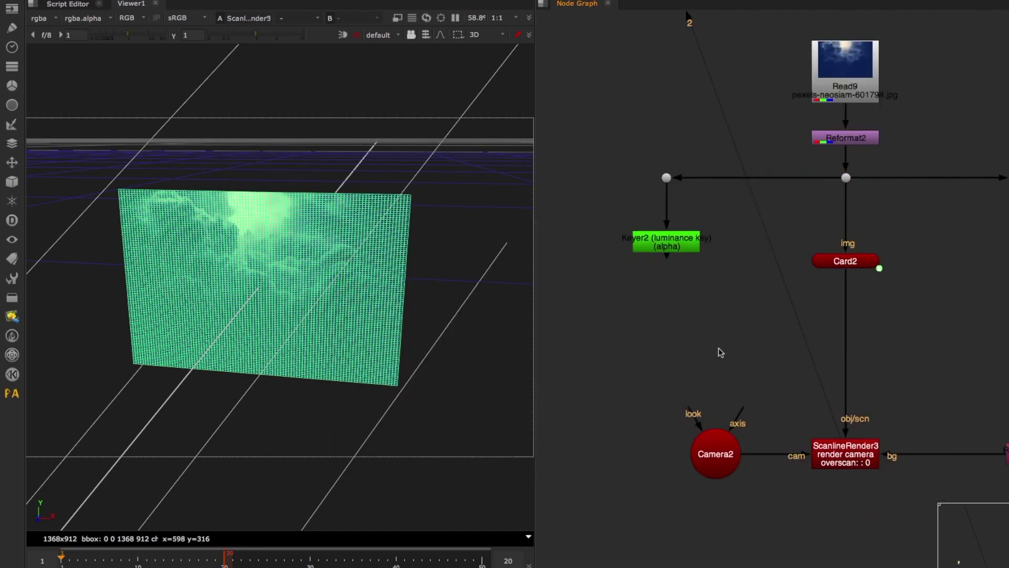
pyautogui.press('Tab')
pyautogui.write('displ')
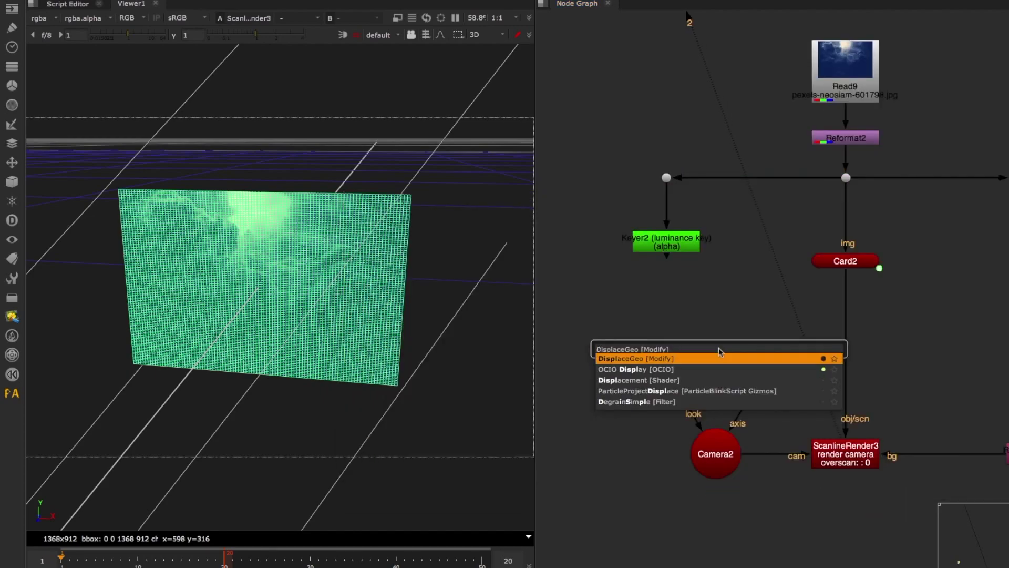
pyautogui.press('Return')
pyautogui.click(647, 473)
pyautogui.moveTo(705, 316); pyautogui.dragTo(677, 254)
pyautogui.moveTo(711, 346); pyautogui.dragTo(841, 345)
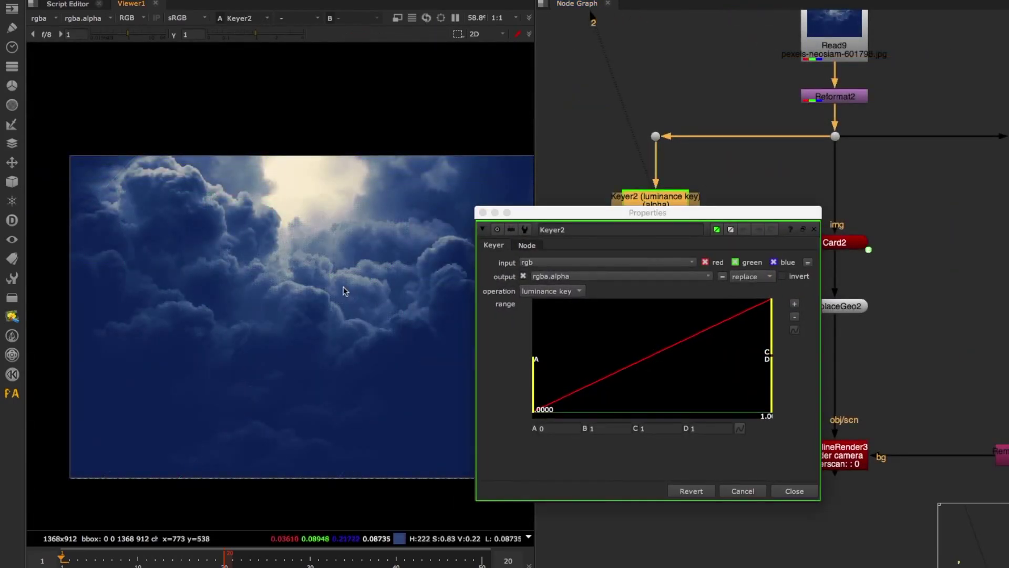
# - View the Keyer's alpha and tighten its range to A about 0.036 and B about 0.60
pyautogui.press('a')
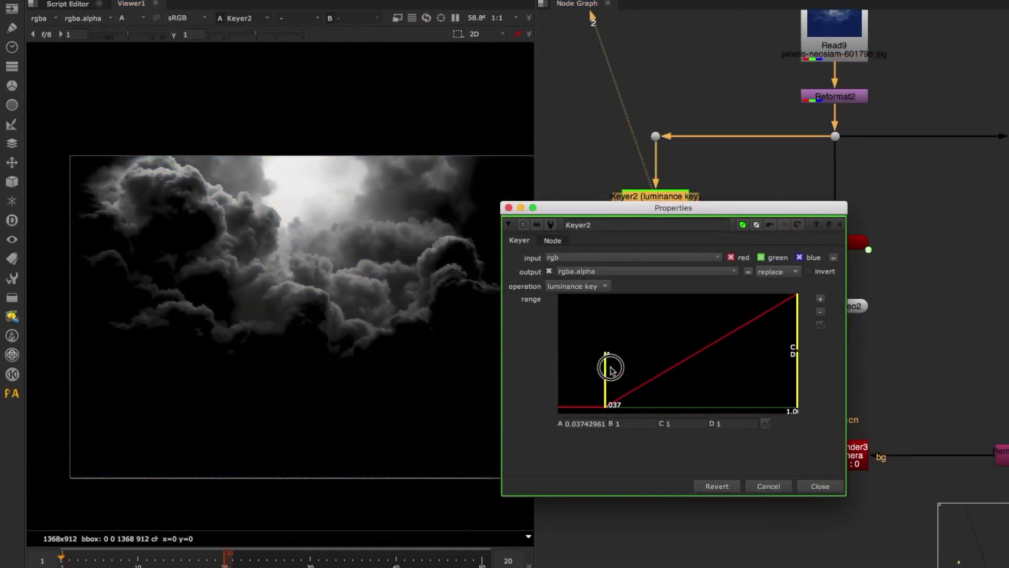
pyautogui.moveTo(610, 369); pyautogui.dragTo(610, 370)
pyautogui.moveTo(797, 324); pyautogui.dragTo(744, 315)
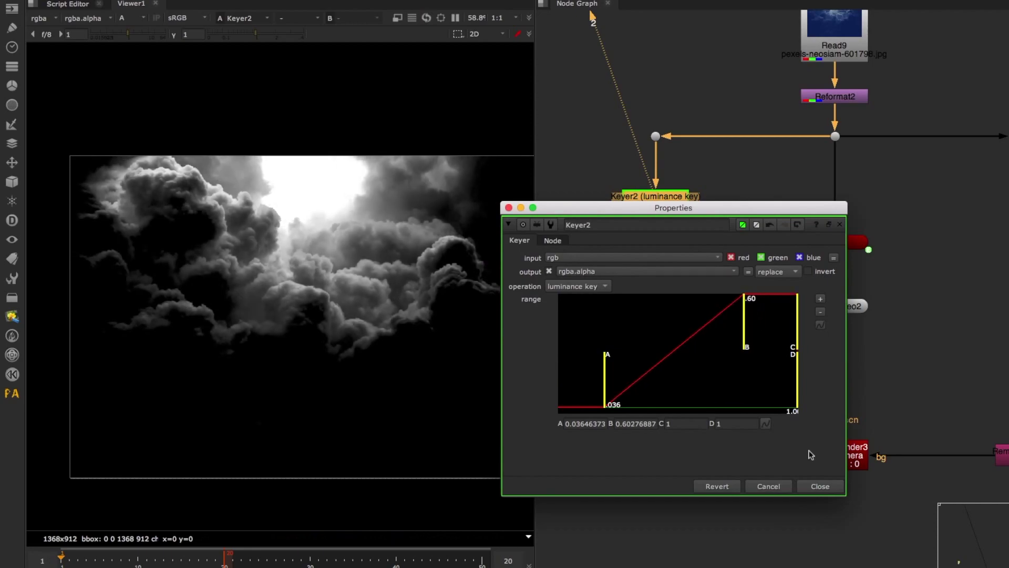
pyautogui.click(819, 486)
# - Set the DisplaceGeo's source to alpha and review its other source options
pyautogui.moveTo(692, 322); pyautogui.dragTo(631, 257, button='middle')
pyautogui.click(761, 242)
pyautogui.doubleClick(761, 241)
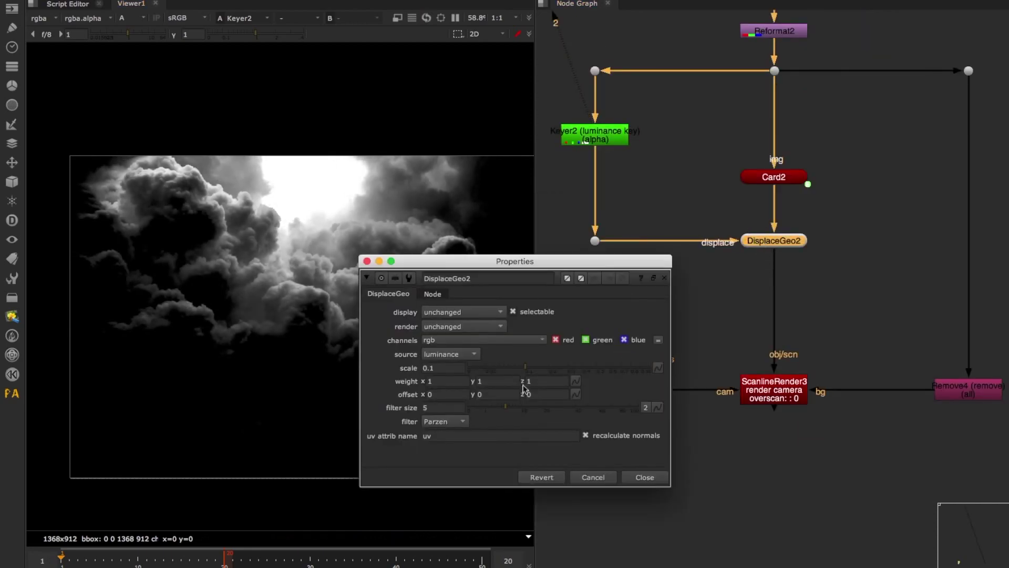
pyautogui.click(440, 356)
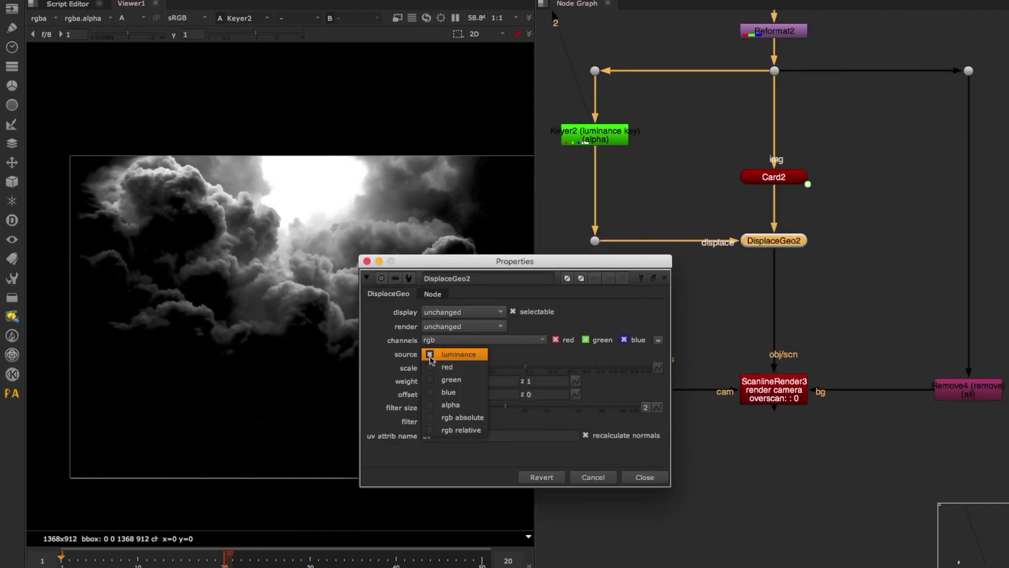
pyautogui.click(473, 404)
pyautogui.click(645, 477)
pyautogui.moveTo(637, 198); pyautogui.dragTo(661, 214, button='middle')
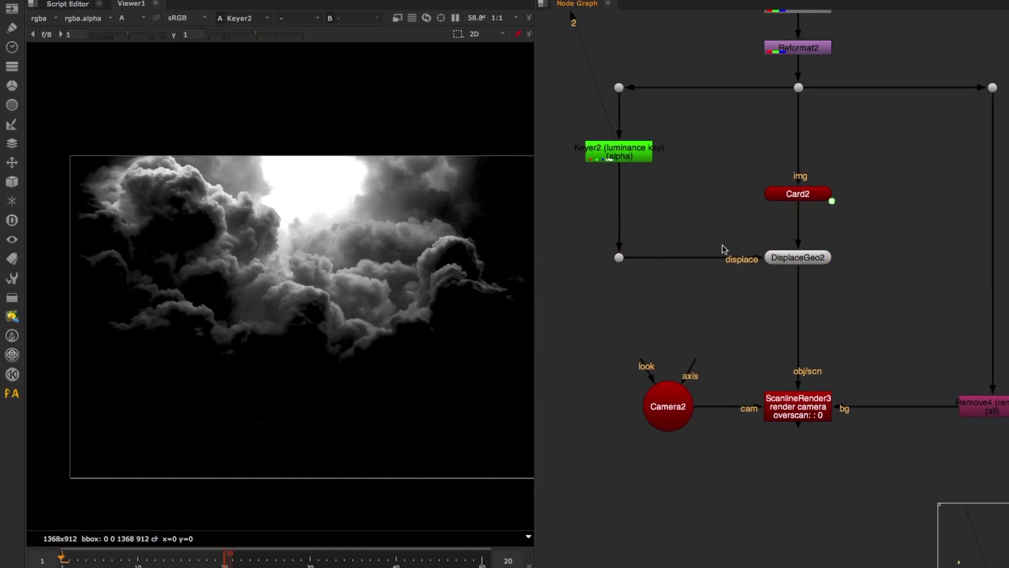
pyautogui.doubleClick(789, 257)
pyautogui.click(450, 355)
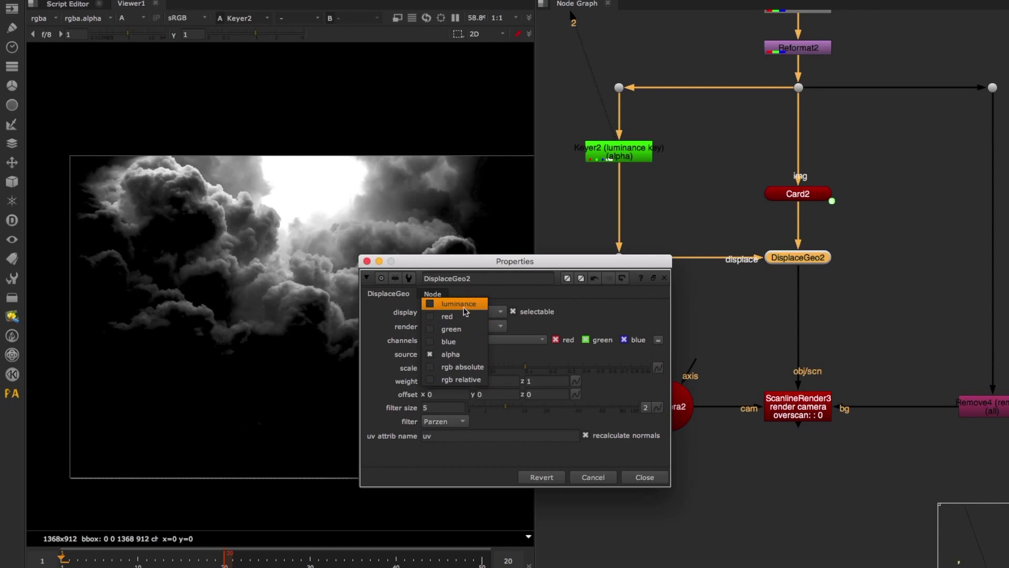
pyautogui.click(631, 314)
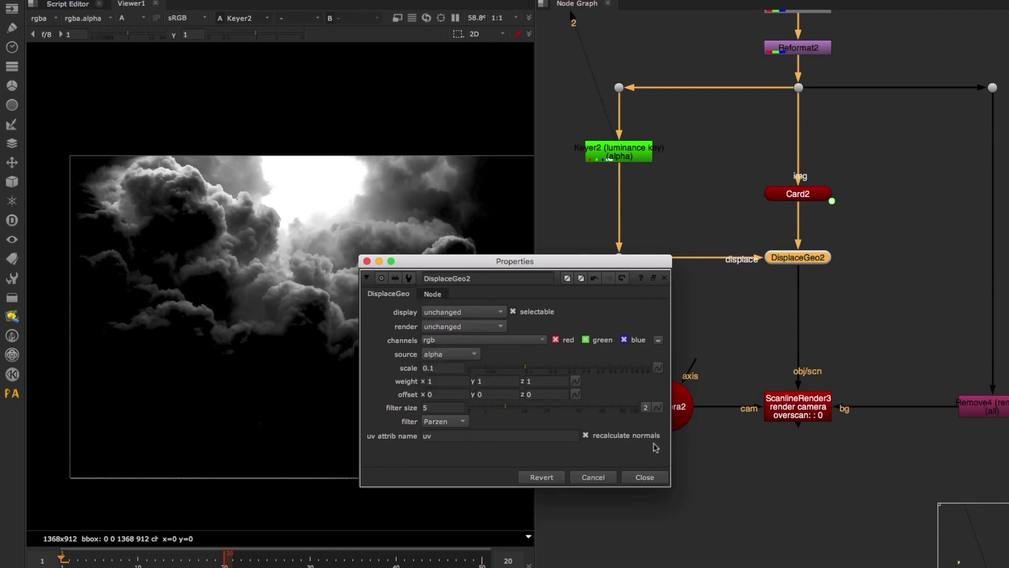
pyautogui.click(656, 479)
# - Move the Camera, ScanlineRender and Remove nodes further down, away from the DisplaceGeo
pyautogui.scroll(-3, 652, 356)
pyautogui.moveTo(635, 353); pyautogui.dragTo(928, 418)
pyautogui.moveTo(750, 379); pyautogui.dragTo(752, 409)
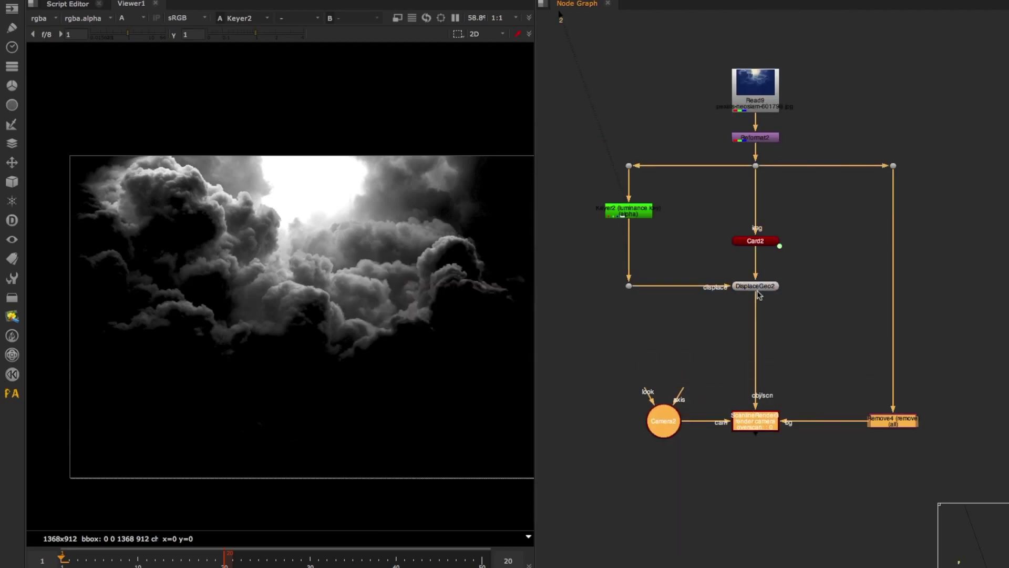
# - Show the ScanlineRender scene with the displaced card in the viewer
pyautogui.press('2')
pyautogui.click(769, 368)
pyautogui.click(742, 428)
pyautogui.press('2')
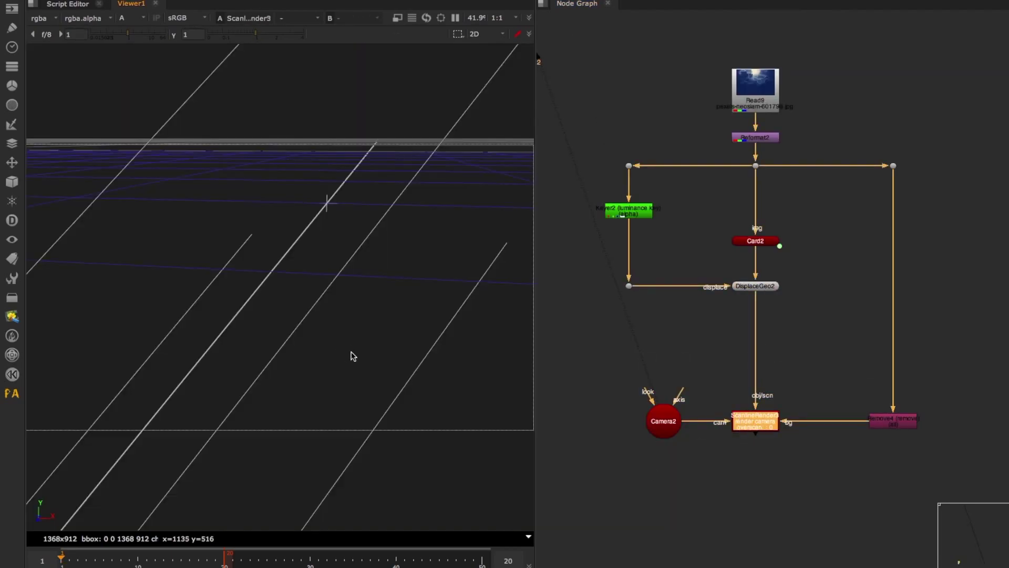
# - Examine the displaced card from an angle in the 3D view
pyautogui.press('Tab')
pyautogui.keyDown('ctrl'); pyautogui.moveTo(354, 357); pyautogui.dragTo(286, 284); pyautogui.keyUp('ctrl')
pyautogui.keyDown('ctrl'); pyautogui.moveTo(398, 310); pyautogui.dragTo(325, 324); pyautogui.keyUp('ctrl')
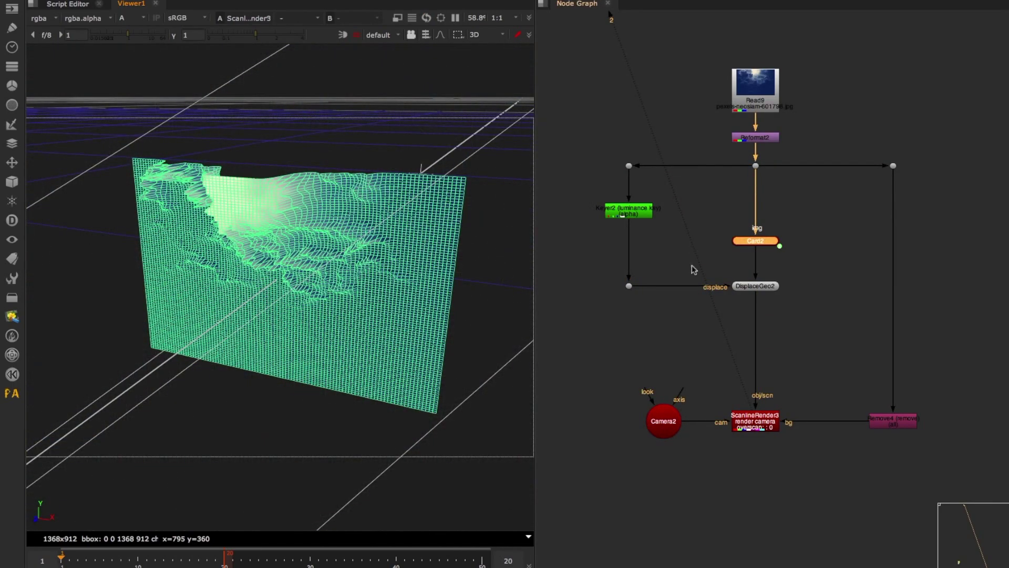
# - Branch a Remove node and a Roto node off the dot above the Keyer, and show the dot's cloud image in the viewer
pyautogui.moveTo(579, 277); pyautogui.dragTo(762, 309)
pyautogui.scroll(5, 765, 293)
pyautogui.moveTo(660, 215); pyautogui.dragTo(765, 361, button='middle')
pyautogui.moveTo(683, 341); pyautogui.dragTo(790, 339, button='middle')
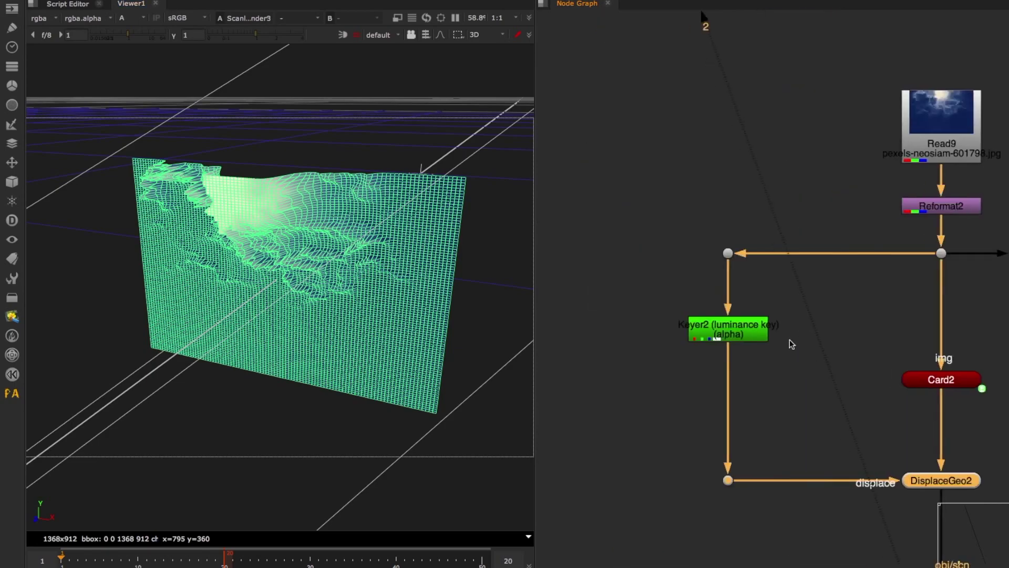
pyautogui.moveTo(681, 229); pyautogui.dragTo(737, 259)
pyautogui.press('2')
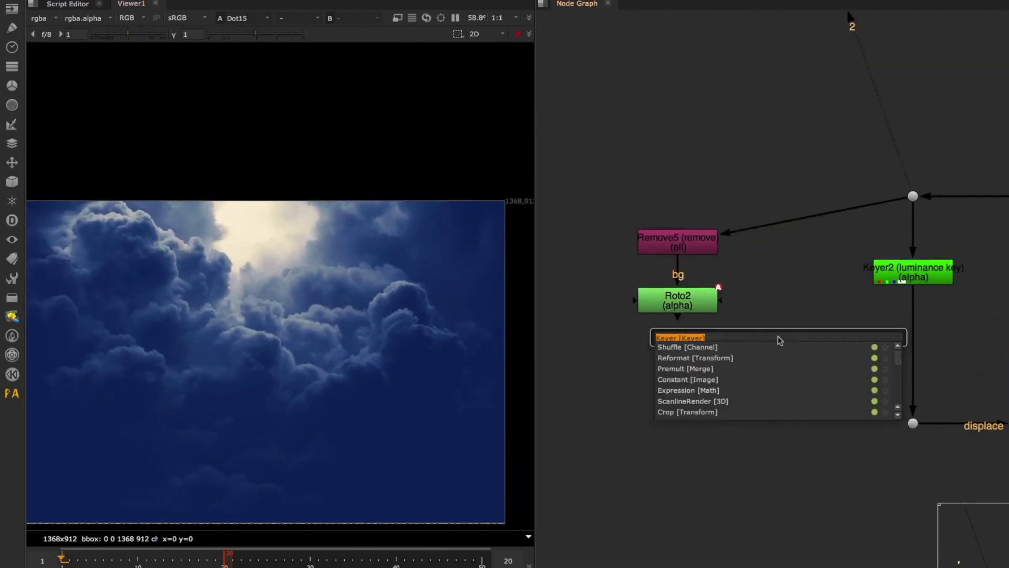
pyautogui.write('checker')
pyautogui.press('Return')
pyautogui.press('Delete')
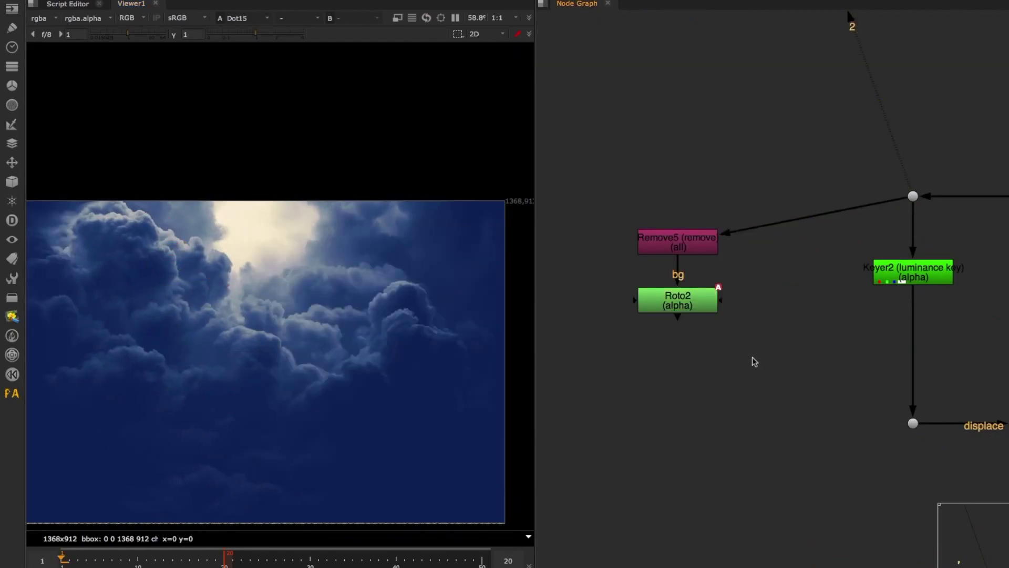
# - Stencil the roto shape out of the Keyer's alpha with a ChannelMerge below the Keyer, and blur the Roto's output
pyautogui.press('Tab')
pyautogui.write('chan')
pyautogui.press('Return')
pyautogui.moveTo(726, 330); pyautogui.dragTo(686, 295)
pyautogui.moveTo(752, 372); pyautogui.dragTo(917, 342)
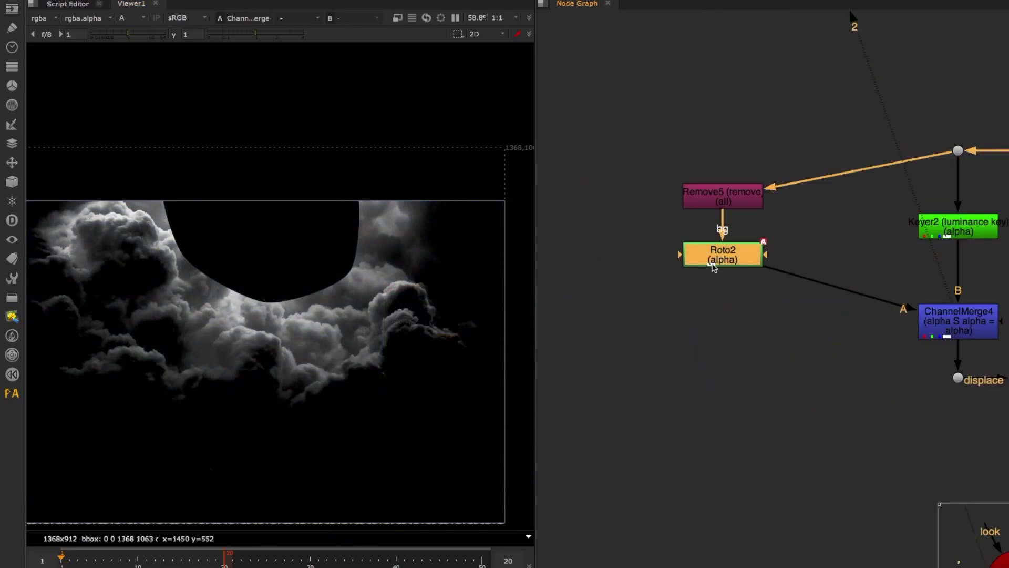
pyautogui.press('b')
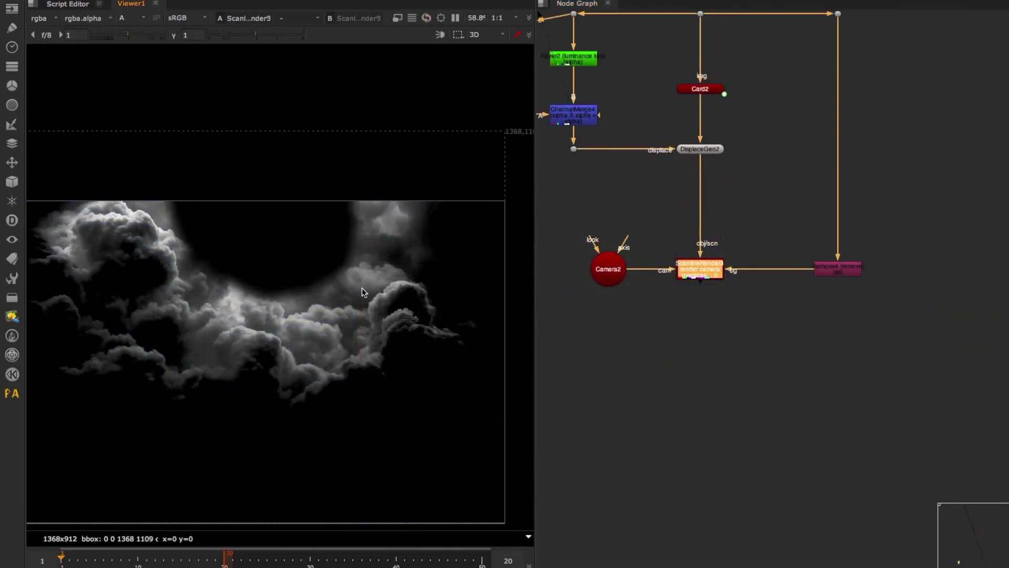
# - Check the ScanlineRender scene in 3D and space out the Remove, Roto and Blur branch beside the Keyer
pyautogui.press('Tab')
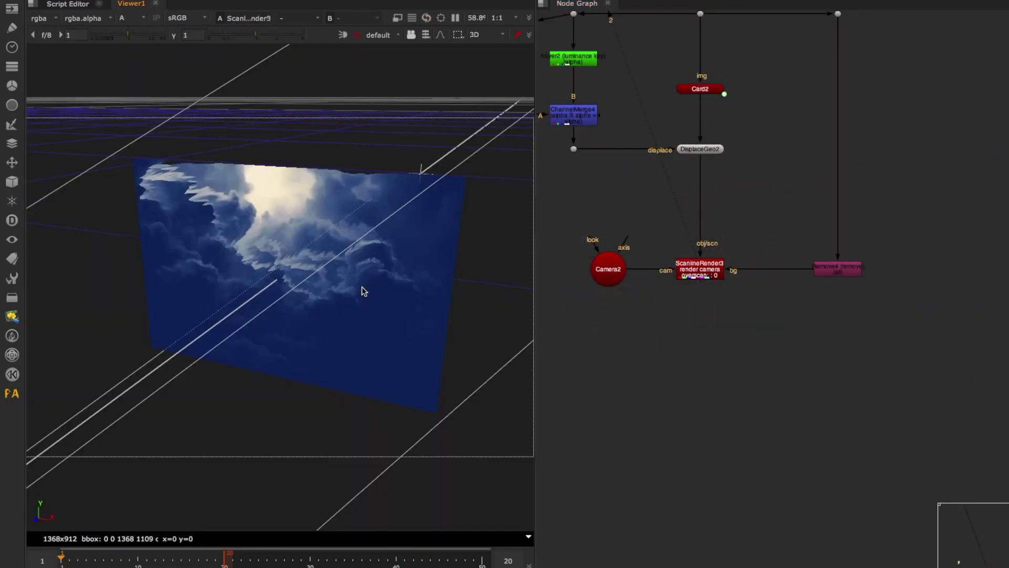
pyautogui.keyDown('ctrl'); pyautogui.moveTo(361, 289); pyautogui.dragTo(293, 236); pyautogui.keyUp('ctrl')
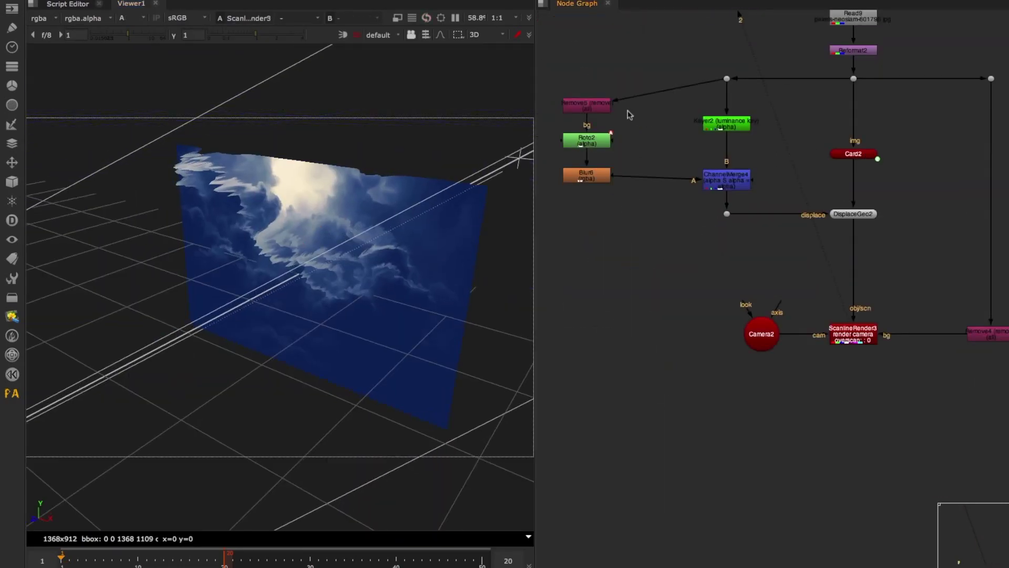
pyautogui.moveTo(598, 109); pyautogui.dragTo(598, 82)
pyautogui.moveTo(593, 179); pyautogui.dragTo(593, 188)
pyautogui.click(735, 181)
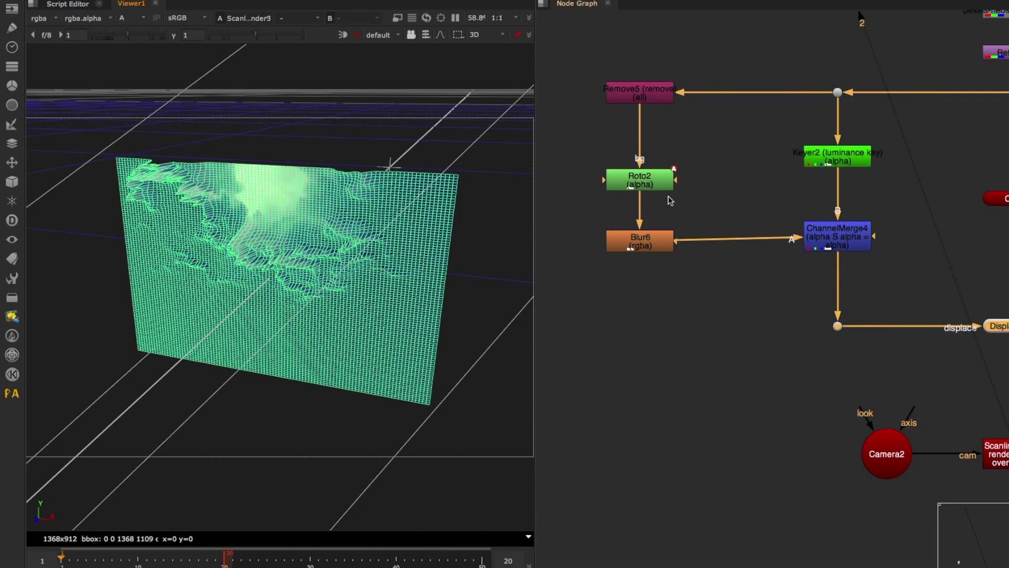
# - Tighten the Keyer's luminance range to A about 0.013 and B about 0.133 and close its properties
pyautogui.doubleClick(851, 167)
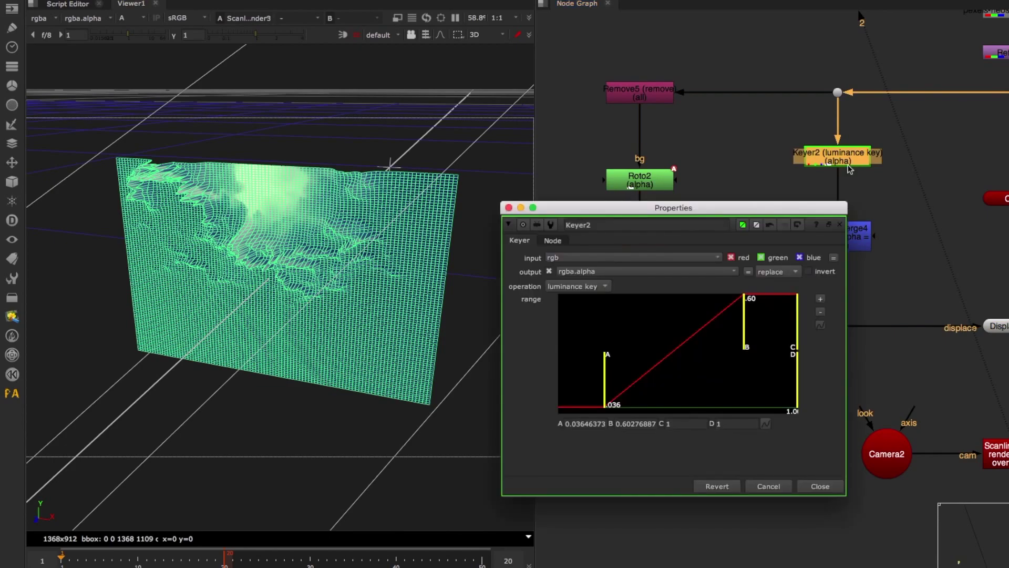
pyautogui.click(605, 375)
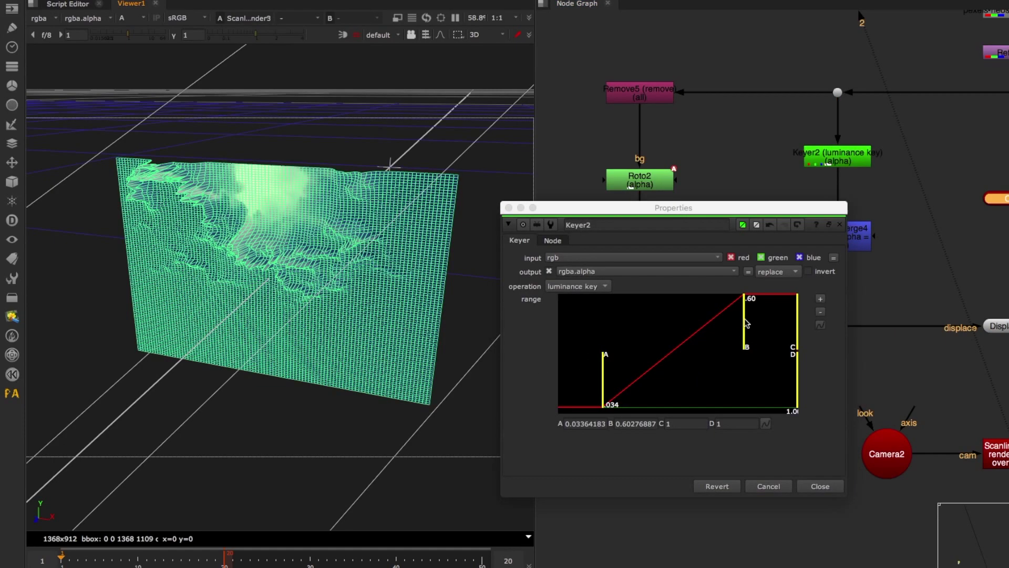
pyautogui.moveTo(745, 315); pyautogui.dragTo(645, 326)
pyautogui.moveTo(337, 305); pyautogui.dragTo(389, 326)
pyautogui.moveTo(603, 368); pyautogui.dragTo(587, 366)
pyautogui.moveTo(253, 331); pyautogui.dragTo(271, 339)
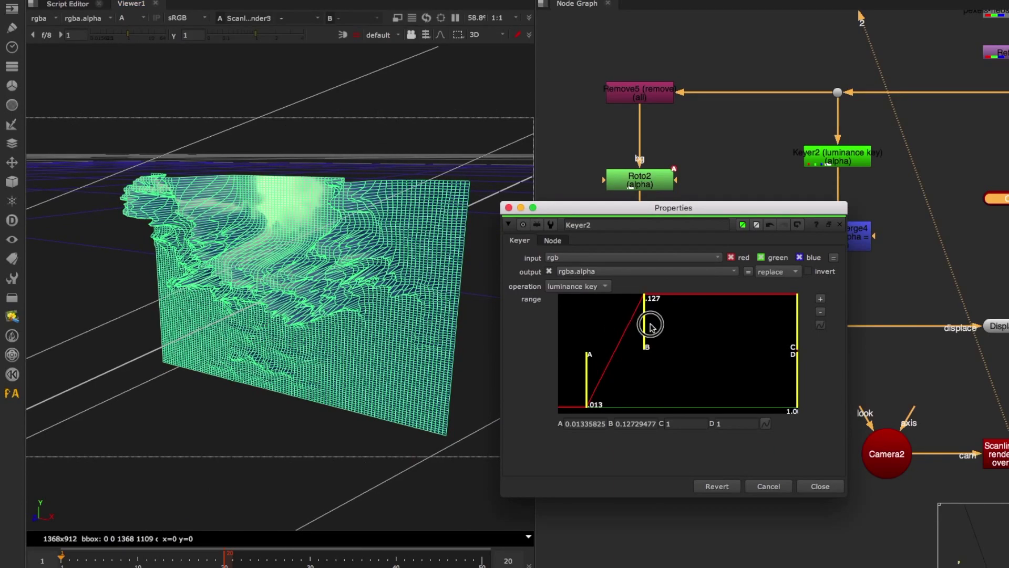
pyautogui.moveTo(651, 326); pyautogui.dragTo(646, 326)
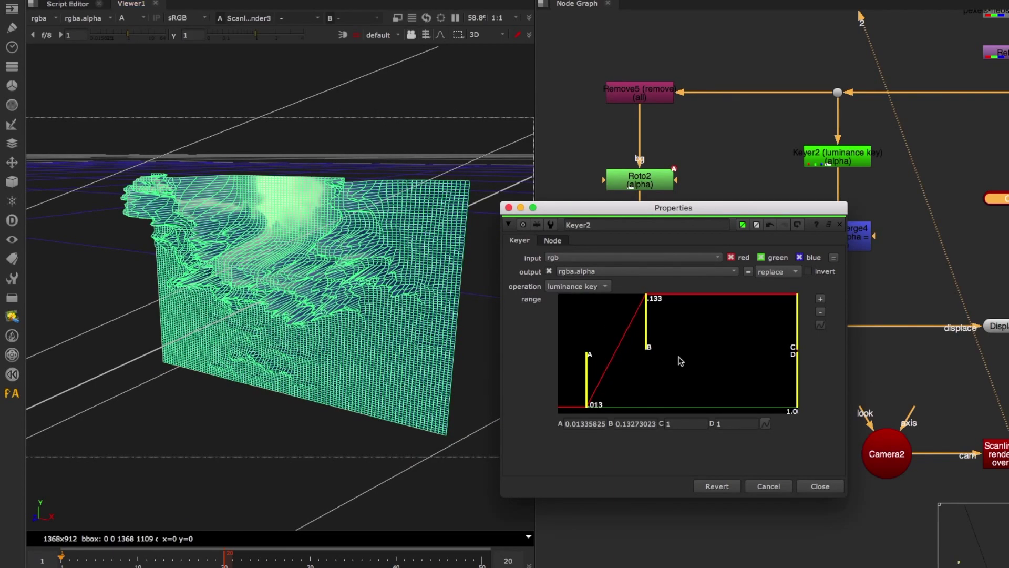
pyautogui.click(819, 486)
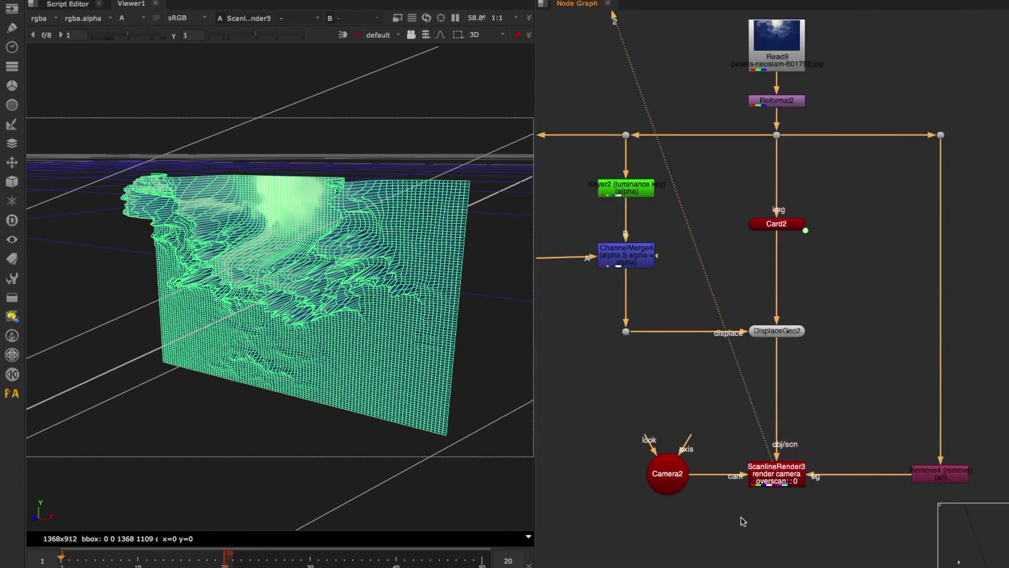
# - View the ScanlineRender's RGB output in 2D and compare it with the undisplaced cloud image
pyautogui.press('Tab')
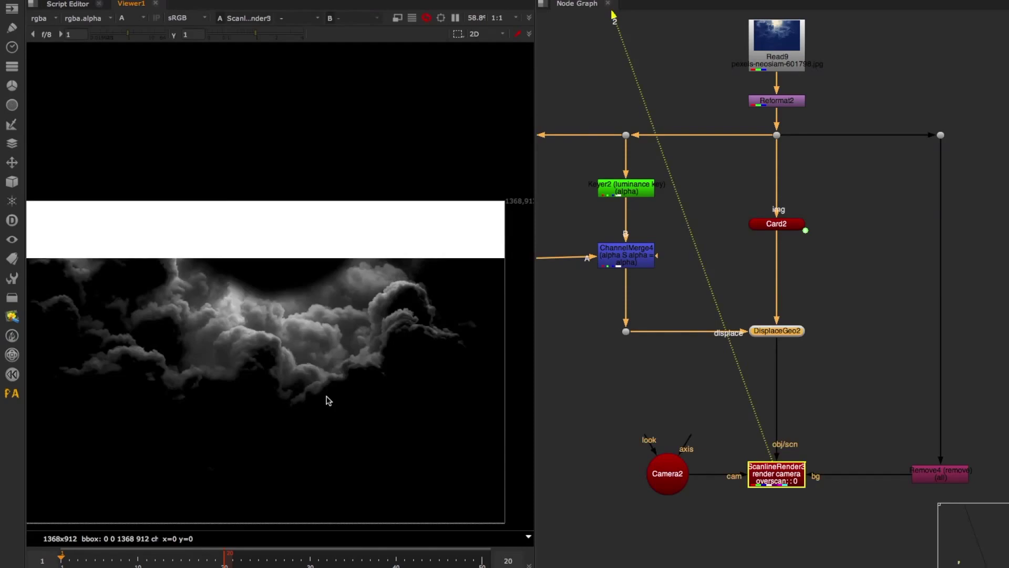
pyautogui.press('a')
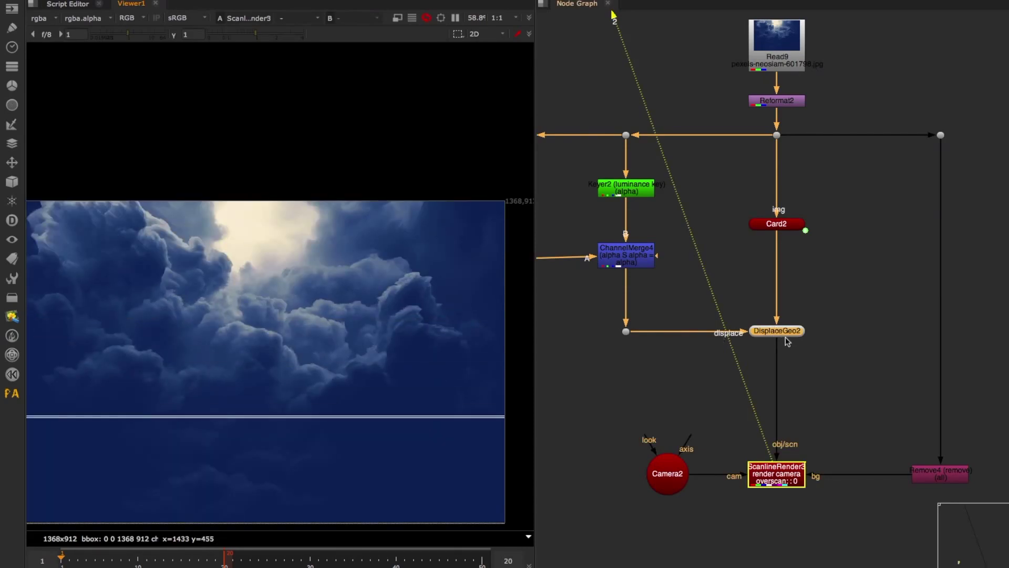
pyautogui.moveTo(824, 182); pyautogui.dragTo(755, 128)
pyautogui.press('1')
pyautogui.click(776, 474)
pyautogui.press('1')
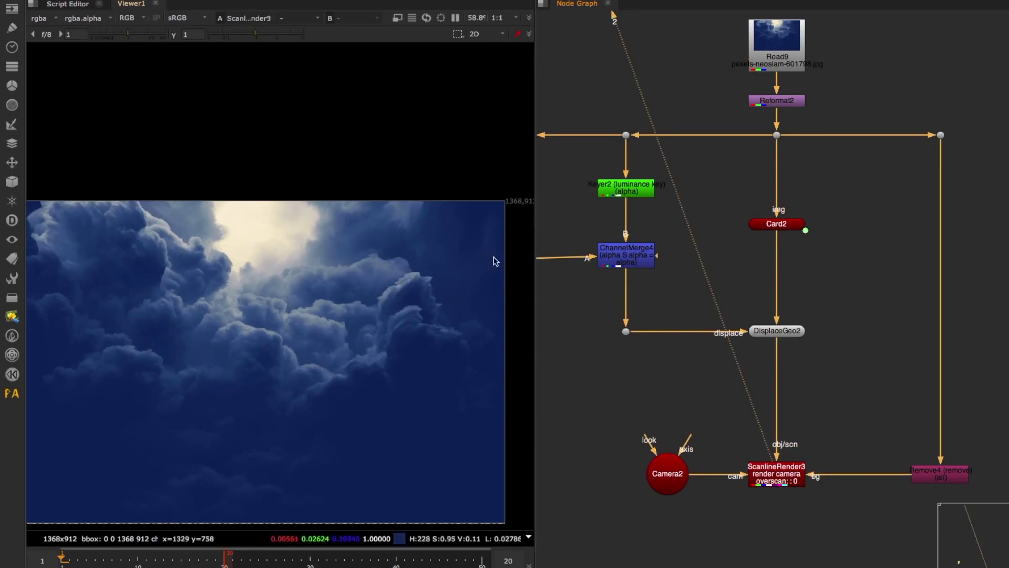
pyautogui.scroll(-3, 502, 267)
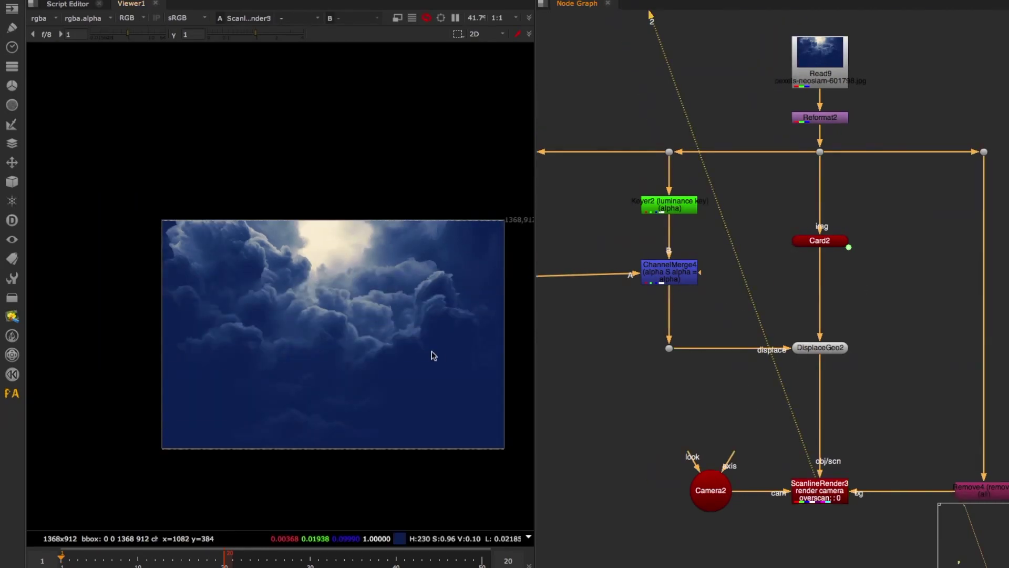
pyautogui.scroll(3, 317, 285)
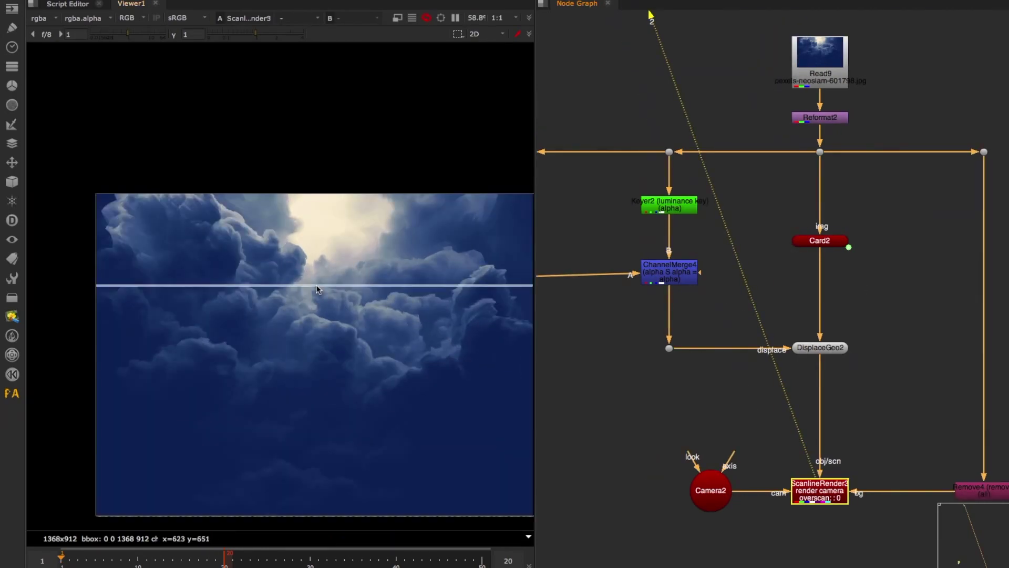
pyautogui.moveTo(863, 430); pyautogui.dragTo(883, 429, button='middle')
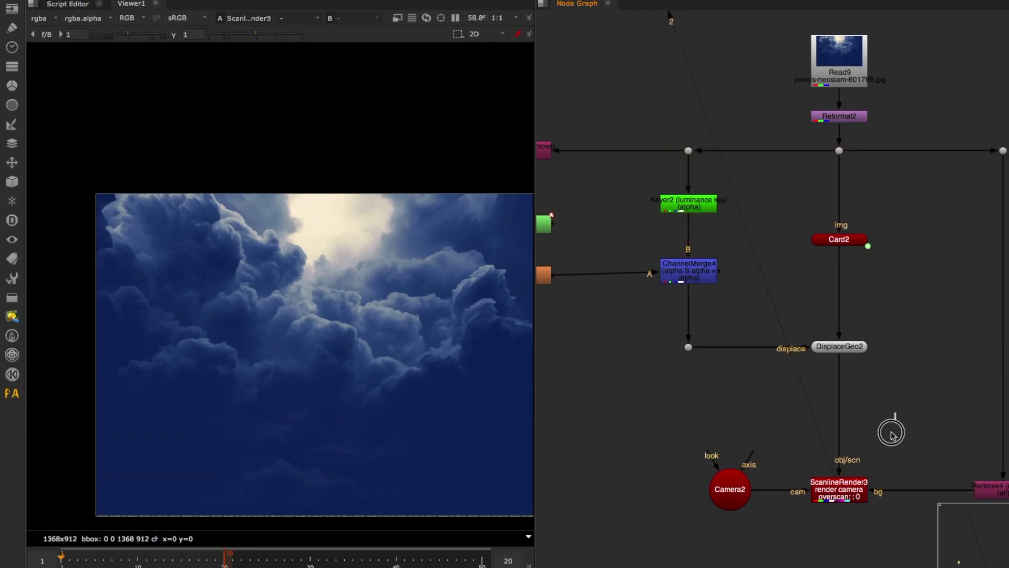
# - Nudge the DisplaceGeo's X offset through negative and positive values against the 3D mesh, ending at 0.1
pyautogui.press('Tab')
pyautogui.keyDown('ctrl'); pyautogui.moveTo(224, 358); pyautogui.dragTo(305, 358); pyautogui.keyUp('ctrl')
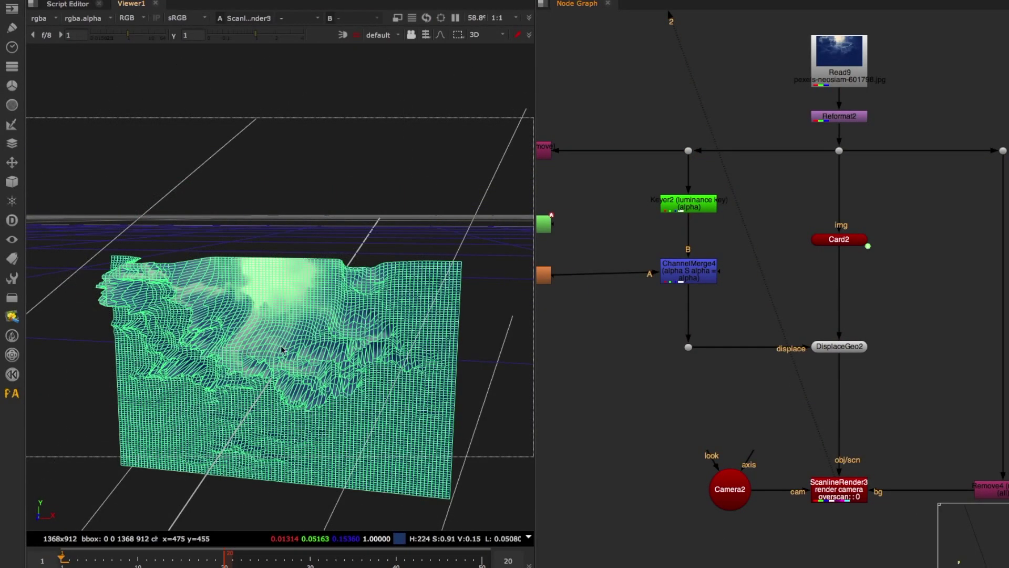
pyautogui.doubleClick(847, 347)
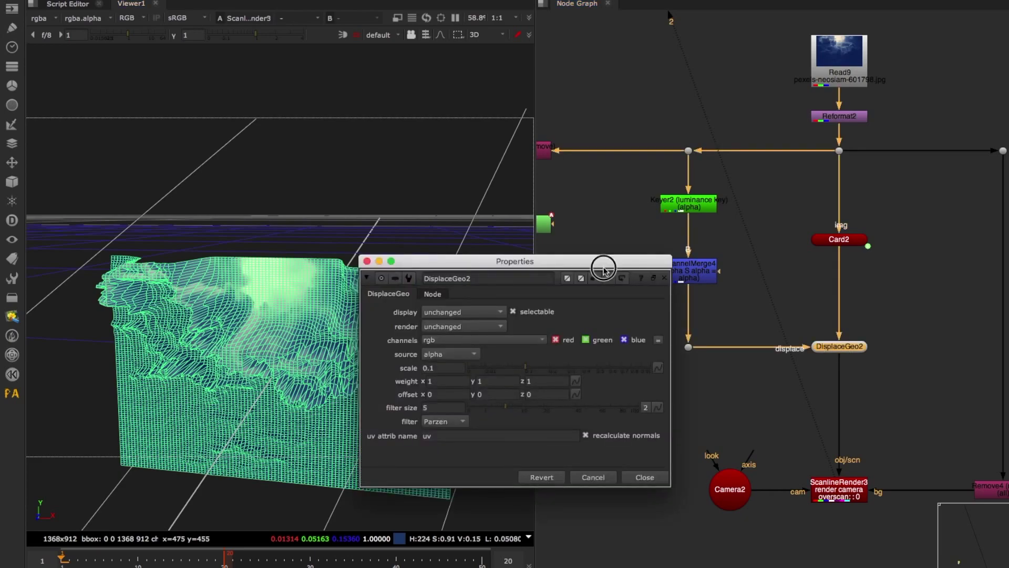
pyautogui.moveTo(603, 268); pyautogui.dragTo(747, 212)
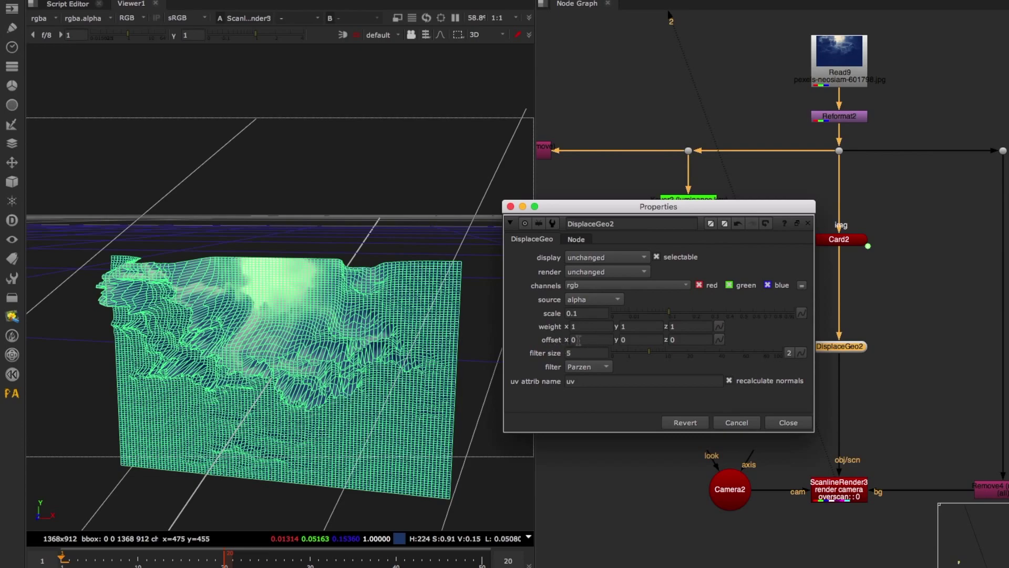
pyautogui.press('Up')
pyautogui.press('Up')
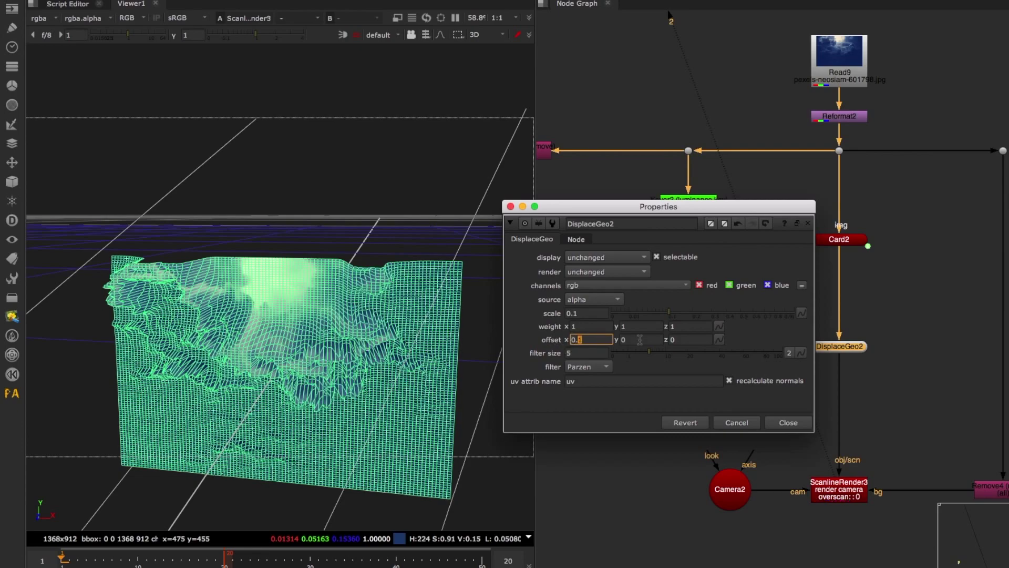
pyautogui.press('Down')
pyautogui.press('Down')
pyautogui.press('Down')
pyautogui.press('Down')
pyautogui.press('Down')
pyautogui.press('Up')
pyautogui.press('Up')
pyautogui.press('Up')
pyautogui.press('Up')
pyautogui.press('Up')
pyautogui.press('Up')
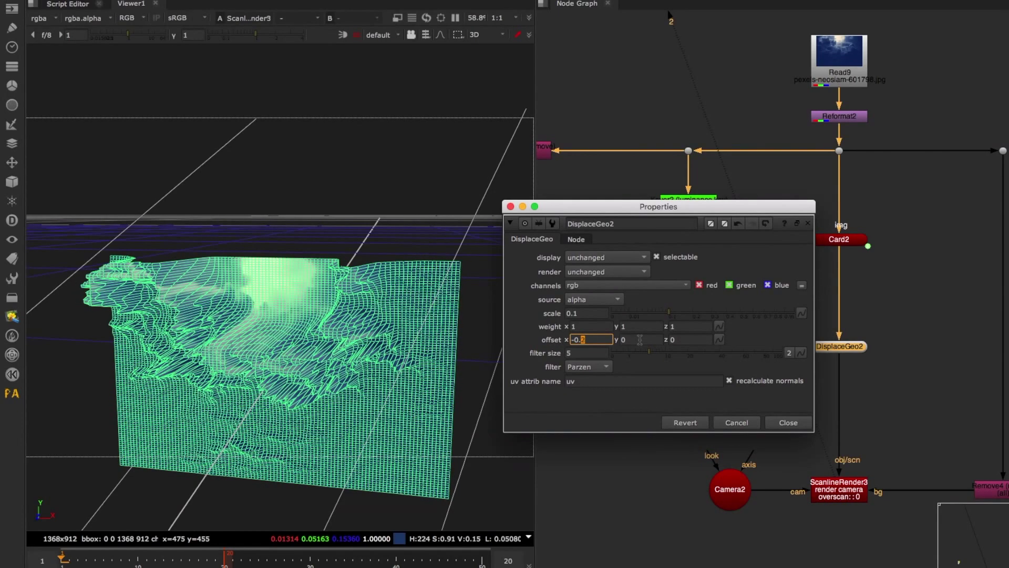
pyautogui.press('Down')
pyautogui.press('Down')
pyautogui.press('Down')
pyautogui.press('Down')
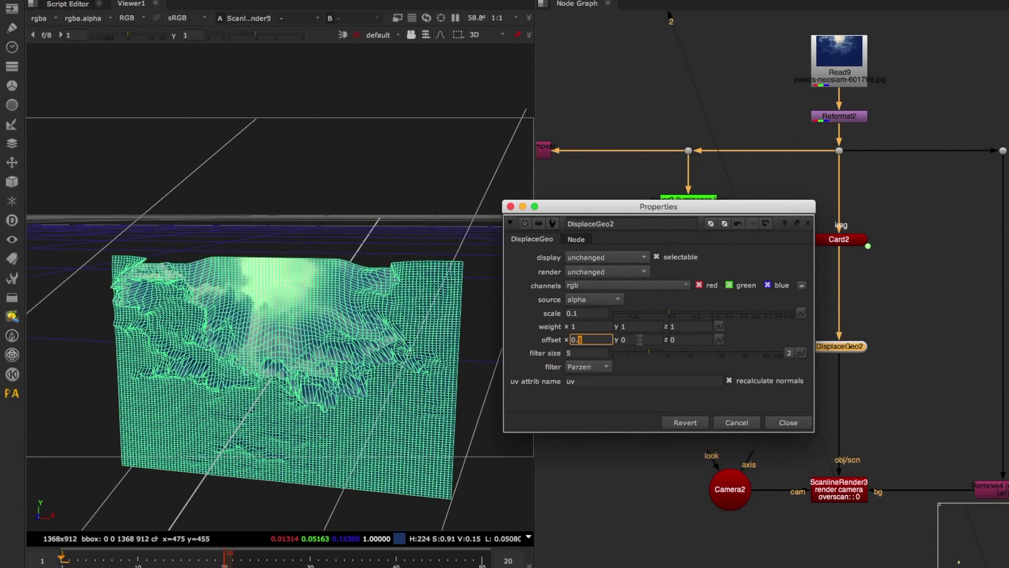
pyautogui.press('Up')
pyautogui.press('Up')
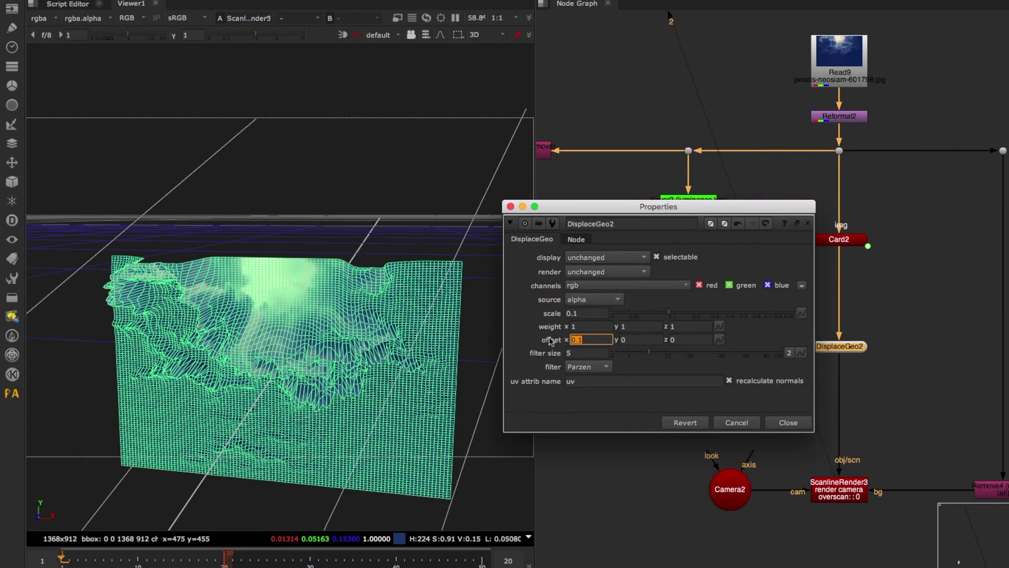
# - Sweep the DisplaceGeo's X offset from -0.3 to positive values against the 2D render, and close its properties
pyautogui.click(510, 207)
pyautogui.press('Tab')
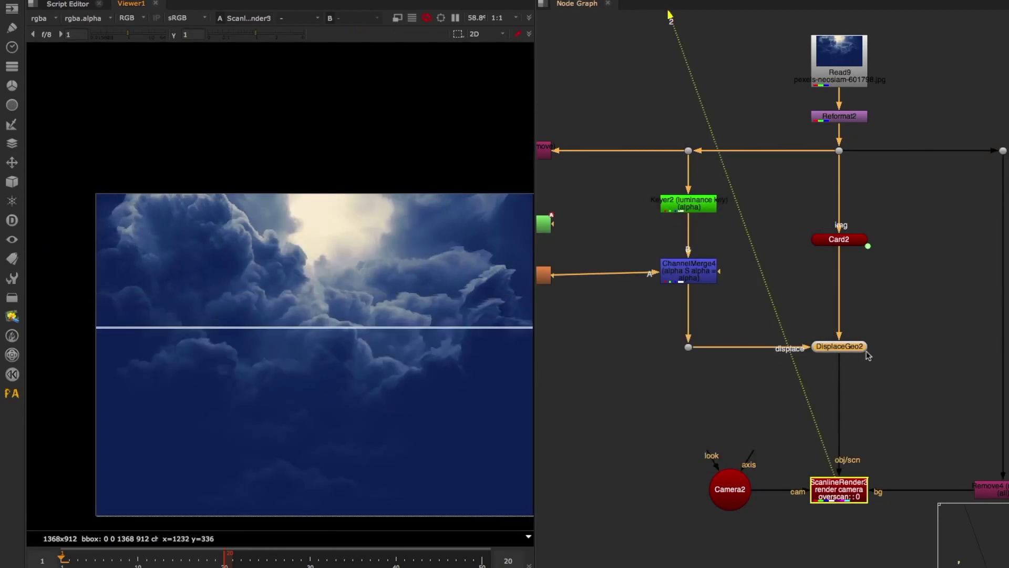
pyautogui.doubleClick(863, 349)
pyautogui.press('Down')
pyautogui.press('Down')
pyautogui.press('Down')
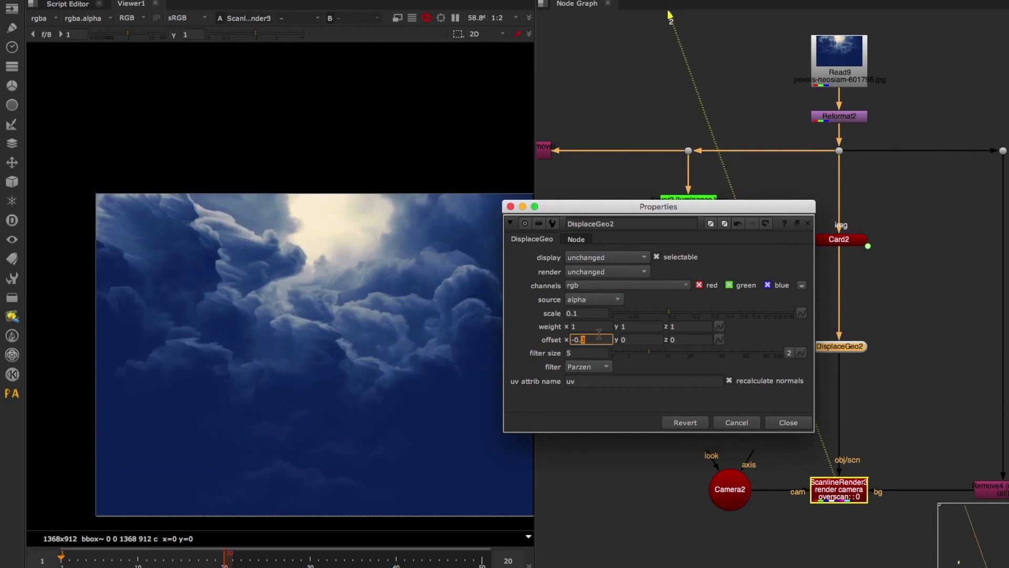
pyautogui.press('Up')
pyautogui.press('Up')
pyautogui.press('Up')
pyautogui.press('Up')
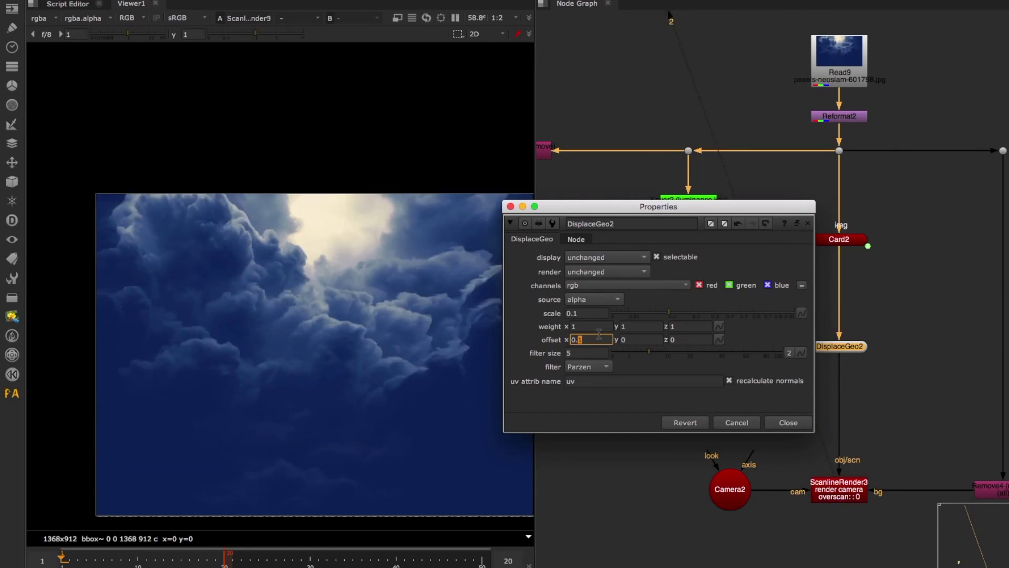
pyautogui.click(788, 422)
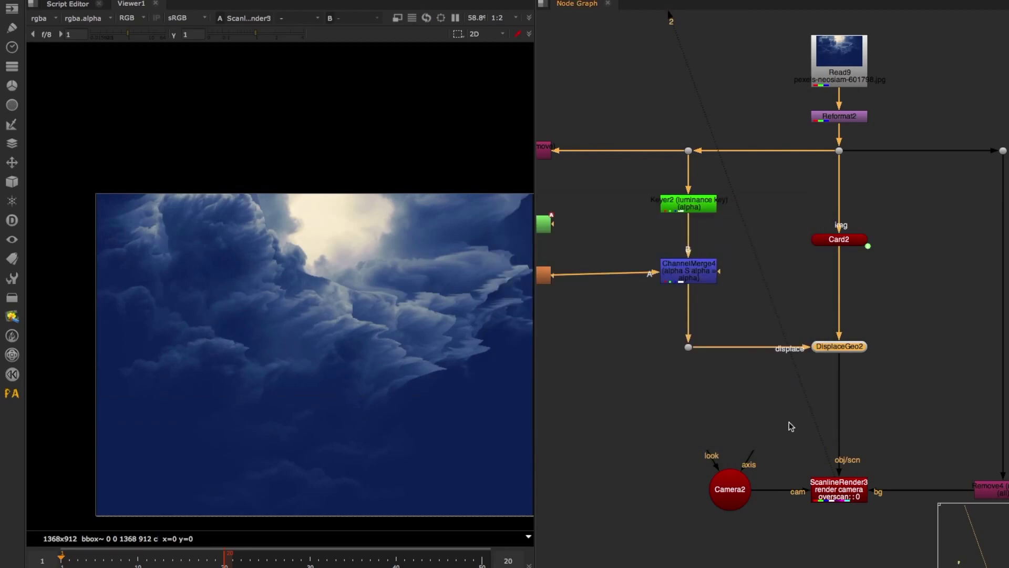
# - Compare the DisplaceGeo's offset mesh in 3D with the ScanlineRender's 2D output
pyautogui.moveTo(721, 393); pyautogui.dragTo(756, 377, button='middle')
pyautogui.press('2')
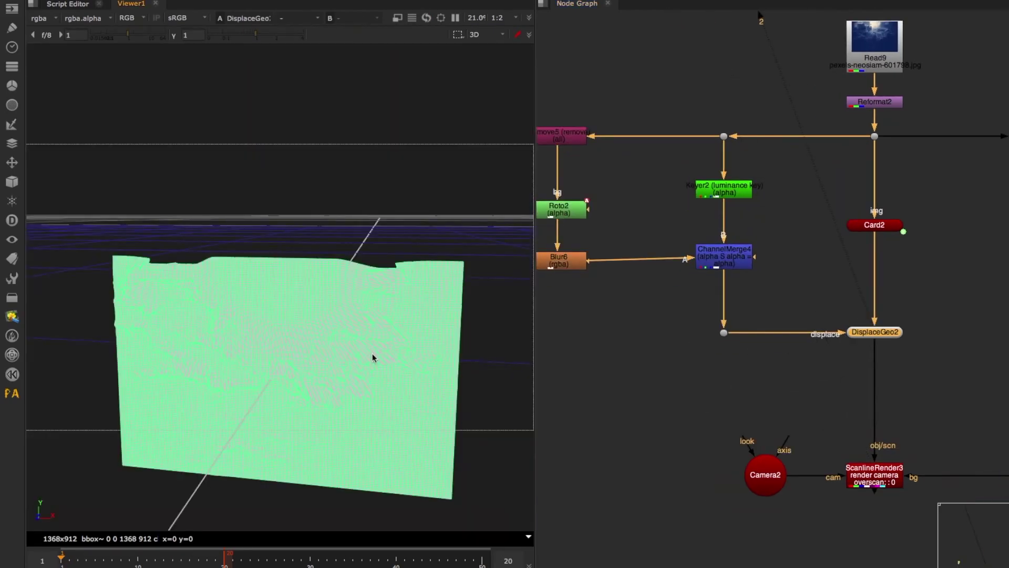
pyautogui.keyDown('super'); pyautogui.moveTo(390, 394); pyautogui.dragTo(354, 395); pyautogui.keyUp('super')
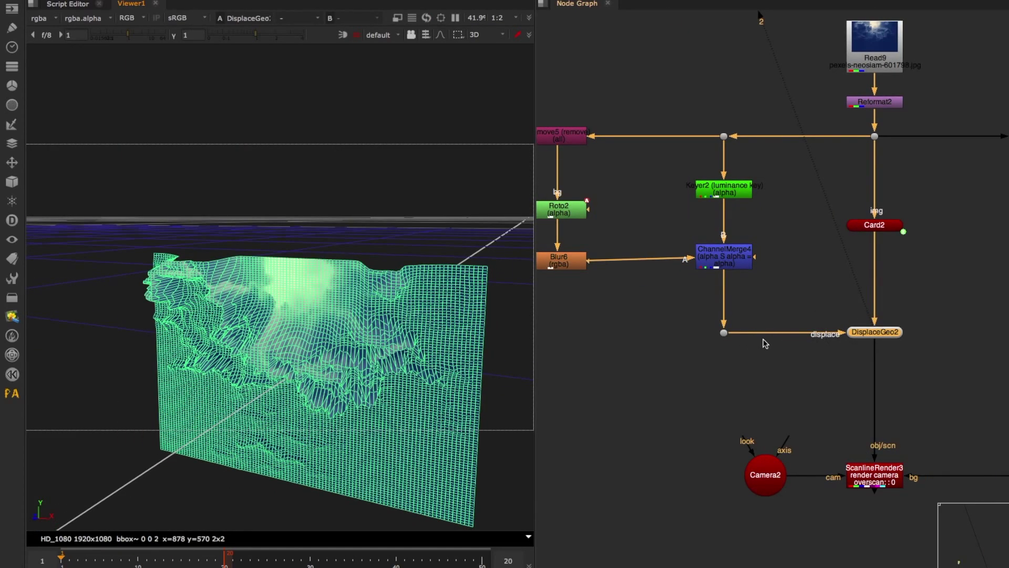
pyautogui.moveTo(796, 407); pyautogui.dragTo(783, 367, button='middle')
pyautogui.click(862, 434)
pyautogui.press('2')
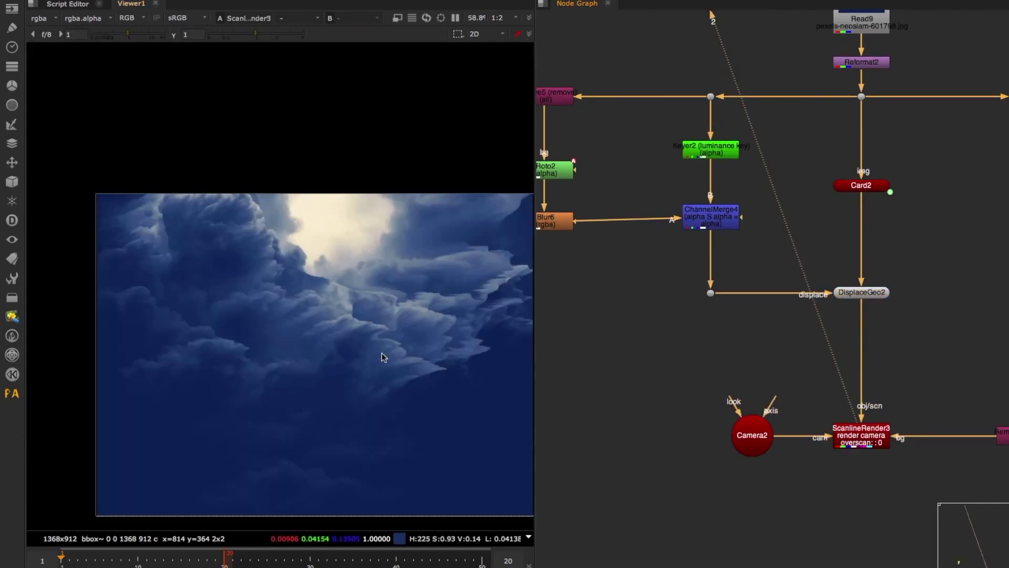
pyautogui.scroll(5, 768, 316)
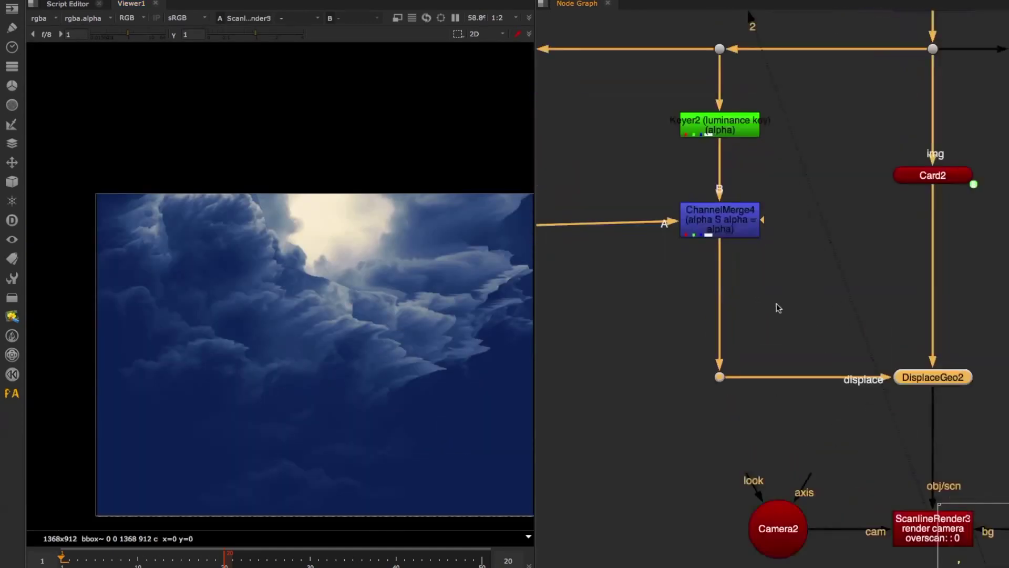
# - Insert a Blur between the ChannelMerge and the DisplaceGeo's displace input and set its size to 100
pyautogui.press('b')
pyautogui.moveTo(755, 323); pyautogui.dragTo(804, 330, button='middle')
pyautogui.moveTo(823, 320); pyautogui.dragTo(760, 315)
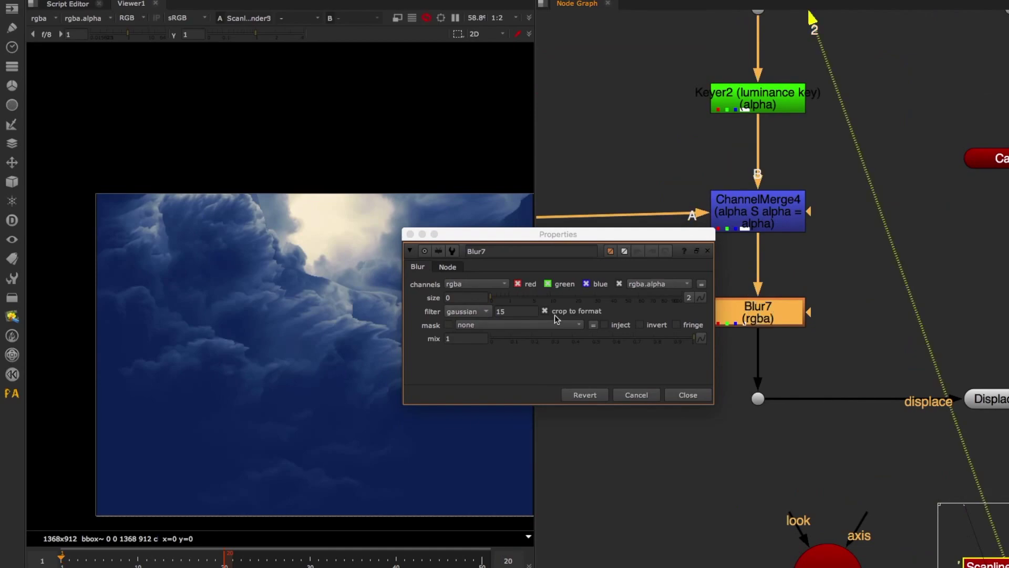
pyautogui.click(532, 295)
pyautogui.moveTo(533, 296); pyautogui.dragTo(620, 296)
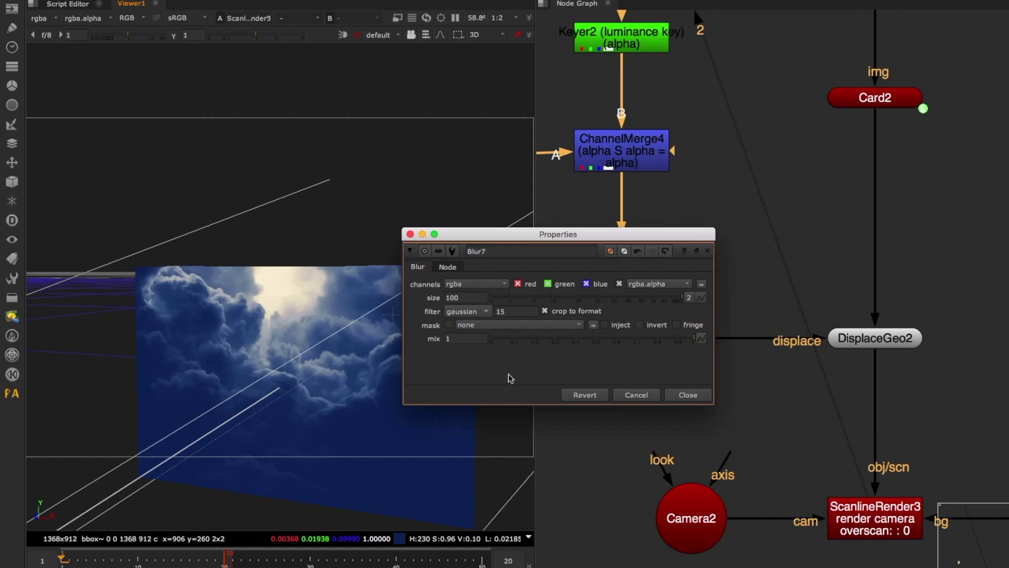
# - Examine the smoothed displaced mesh in 3D and compare it with the ScanlineRender's 2D output
pyautogui.keyDown('super'); pyautogui.moveTo(201, 401); pyautogui.dragTo(235, 408); pyautogui.keyUp('super')
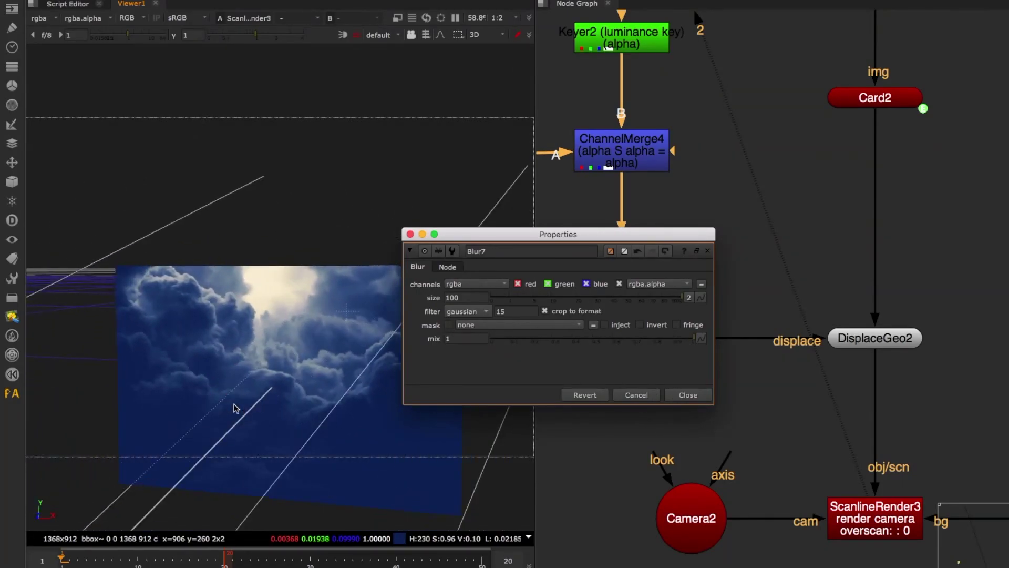
pyautogui.moveTo(282, 319); pyautogui.dragTo(330, 384)
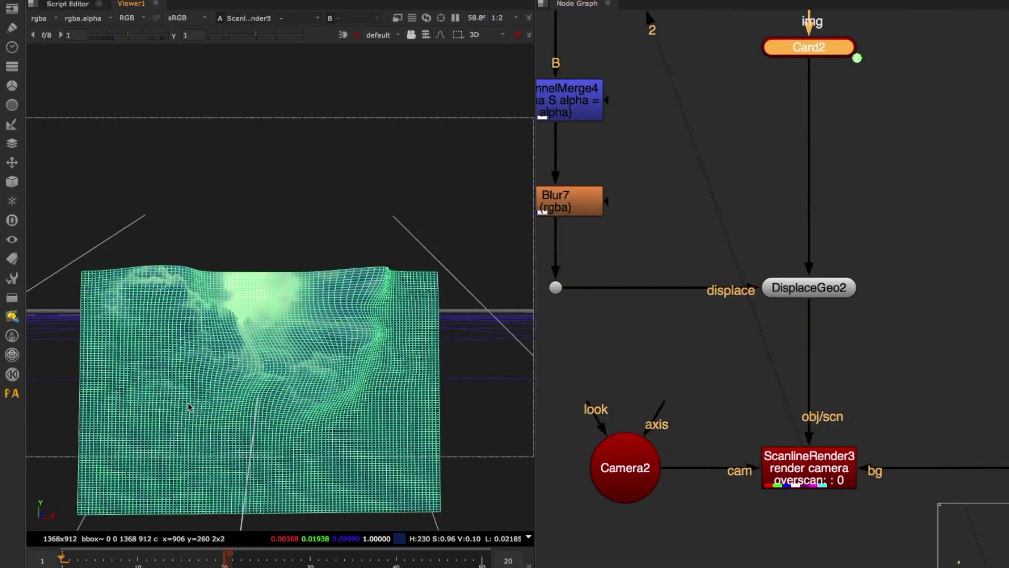
pyautogui.press('Tab')
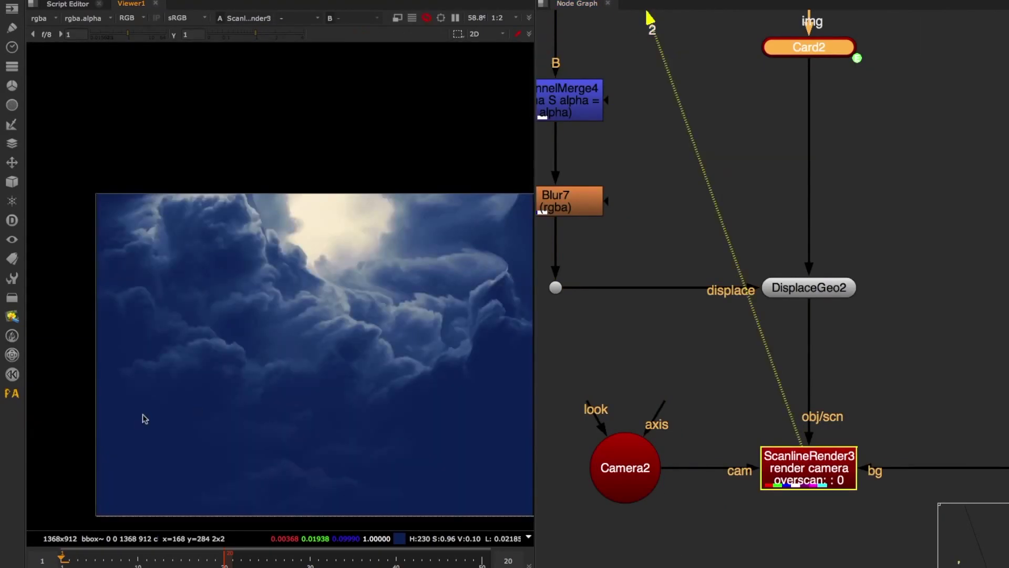
# - Add floating point slider knobs named offset_1 and speed to the DisplaceGeo, with speed at 0.001
pyautogui.rightClick(532, 342)
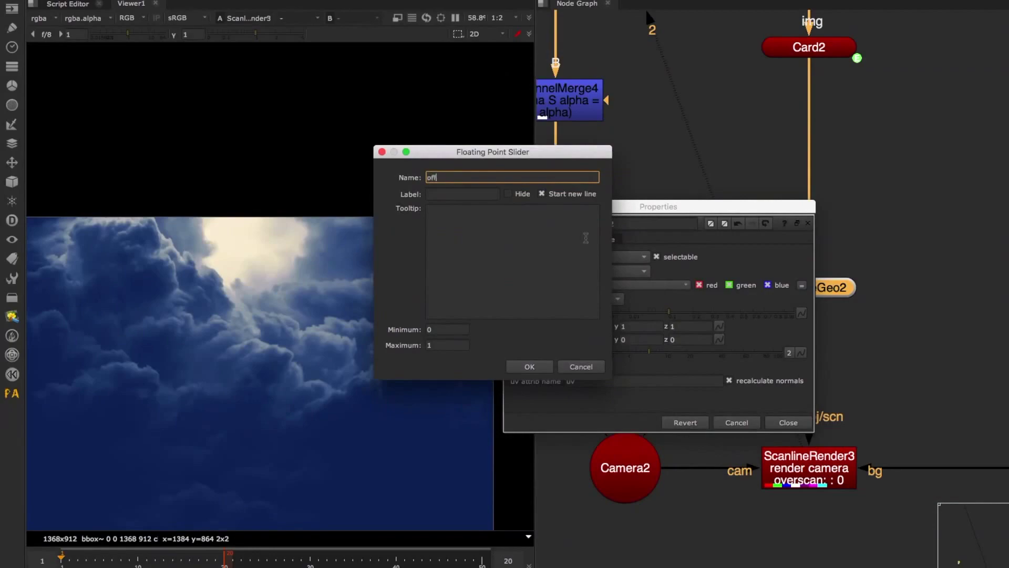
pyautogui.click(546, 368)
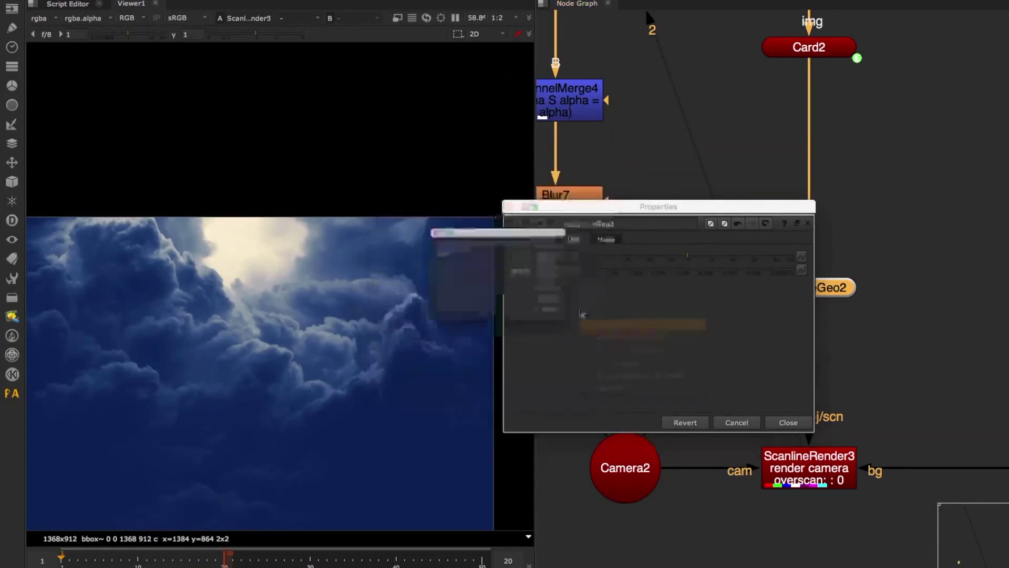
pyautogui.click(532, 365)
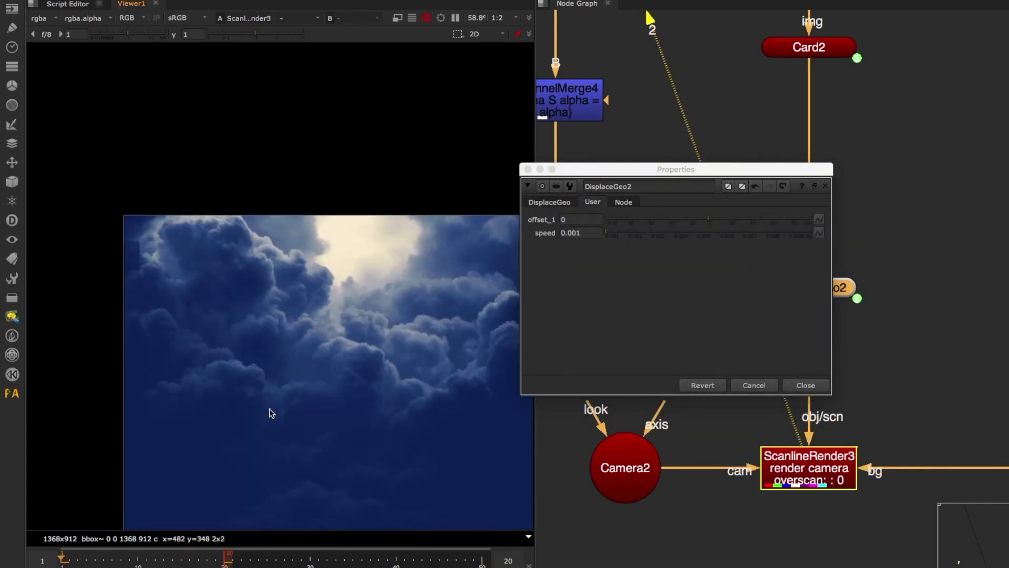
# - Lower the DisplaceGeo's offset_1 slider below zero and inspect the cloud movement in the 2D render
pyautogui.moveTo(270, 410); pyautogui.dragTo(248, 399, button='middle')
pyautogui.scroll(-3, 254, 370)
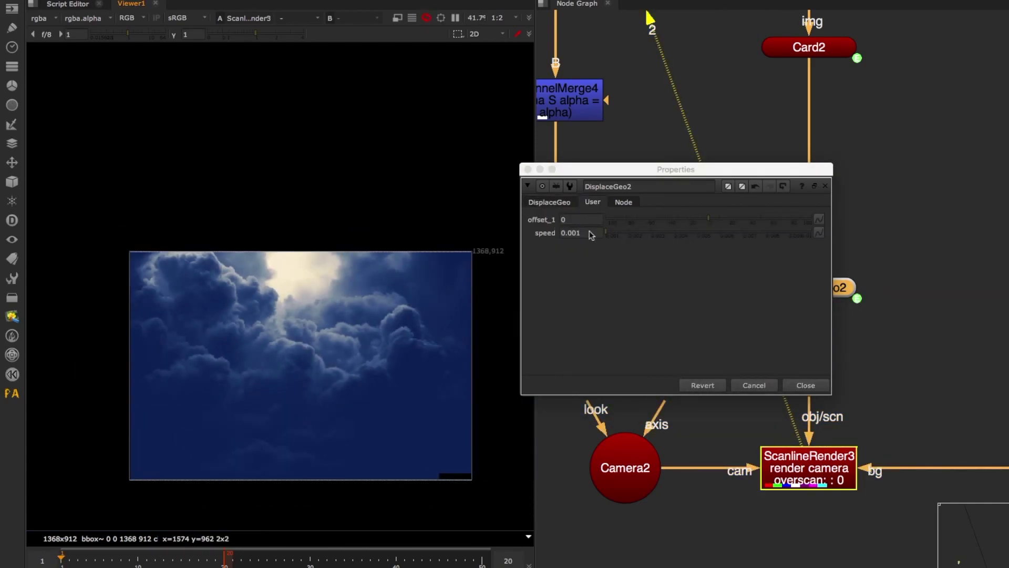
pyautogui.moveTo(708, 219); pyautogui.dragTo(672, 218)
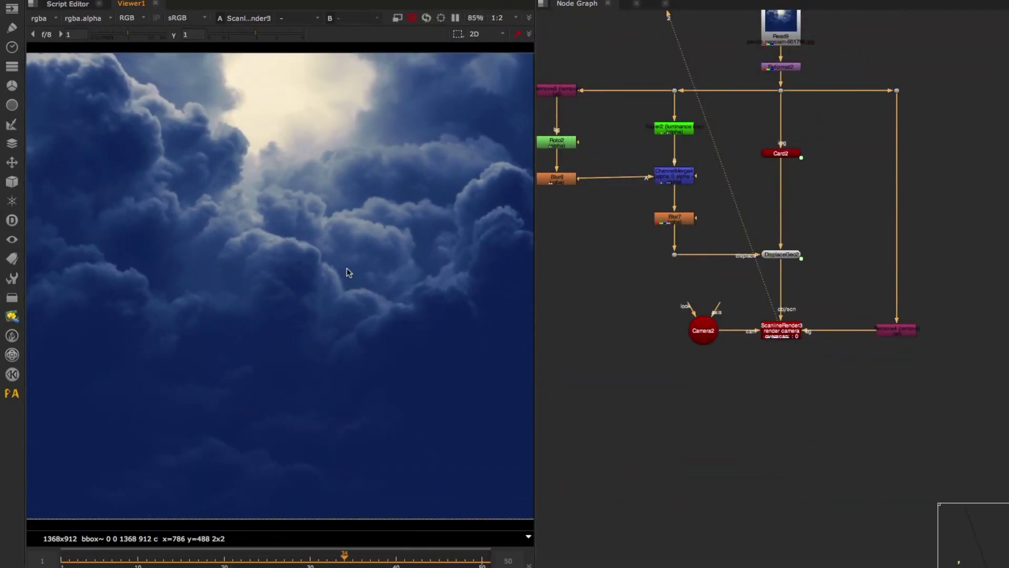
pyautogui.scroll(2, 319, 269)
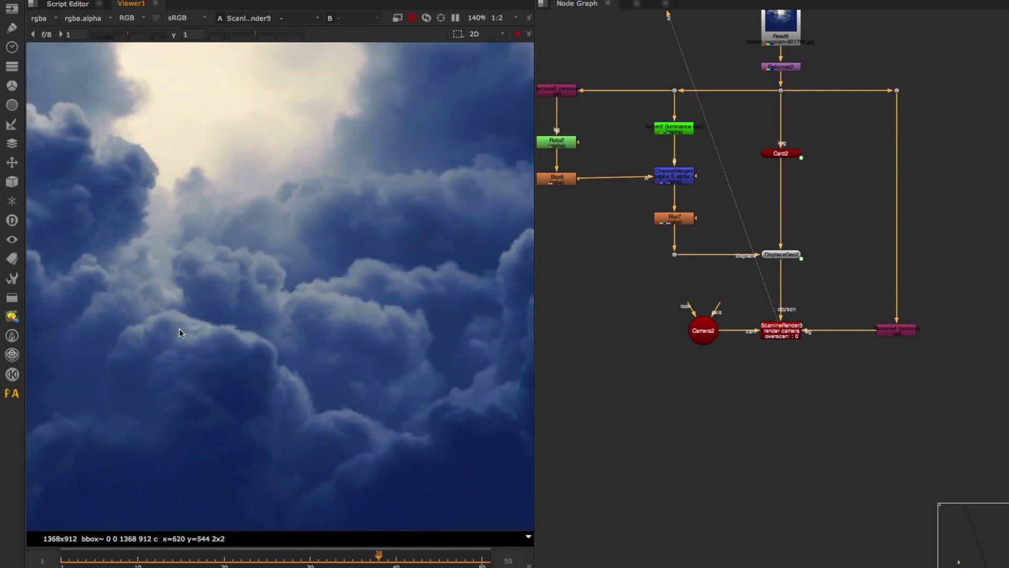
# - Move the Read and Reformat nodes higher to make room above the branch to the Card
pyautogui.moveTo(854, 93); pyautogui.dragTo(832, 142)
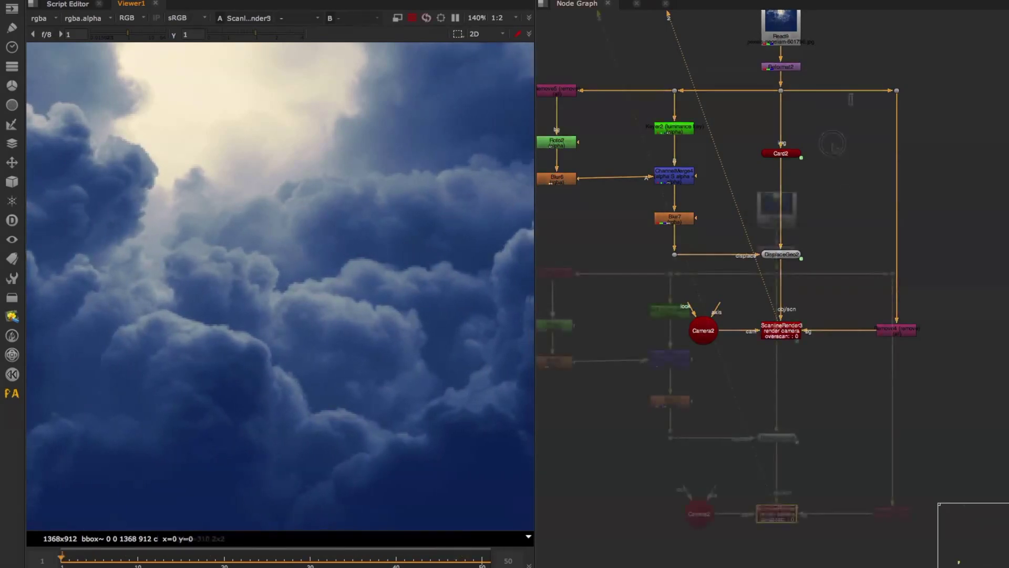
pyautogui.moveTo(831, 142); pyautogui.dragTo(706, 260)
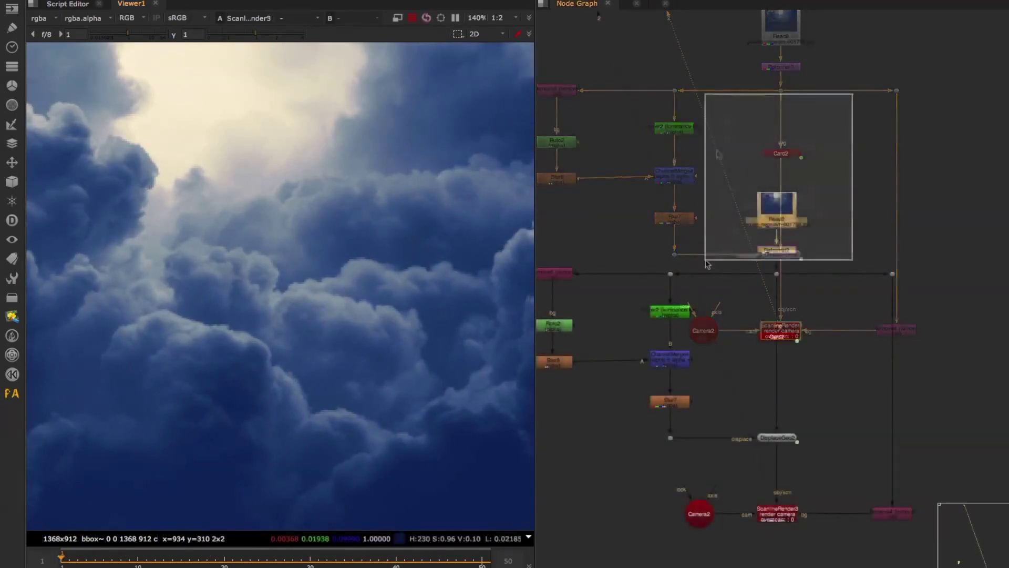
pyautogui.moveTo(780, 203); pyautogui.dragTo(779, 111)
pyautogui.click(852, 176)
pyautogui.moveTo(852, 178); pyautogui.dragTo(830, 185, button='middle')
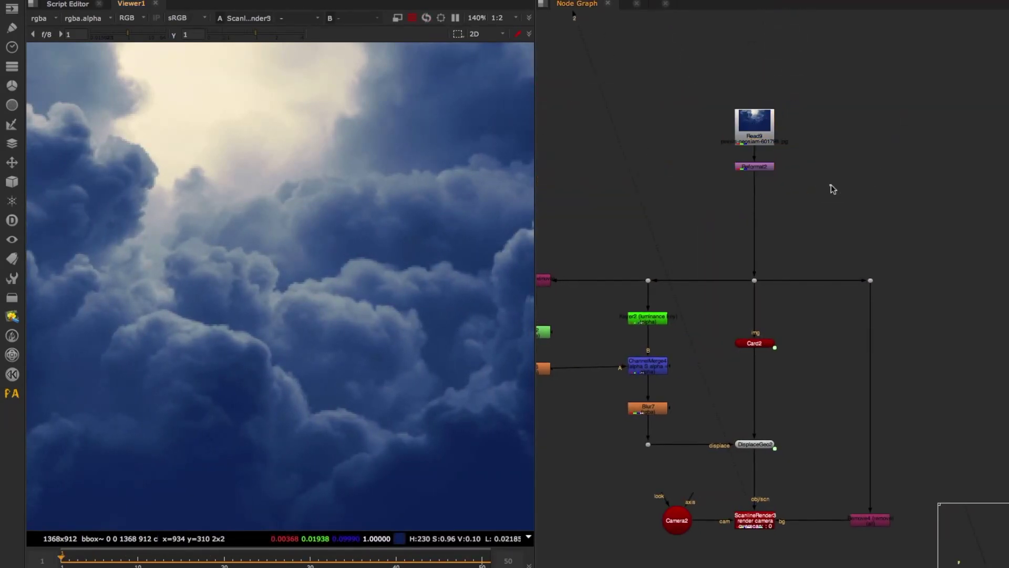
# - Duplicate the Remove node from the ScanlineRender's bg branch and connect the copy beside the Reformat
pyautogui.click(869, 520)
pyautogui.hotkey('ctrl', 'c')
pyautogui.click(815, 164)
pyautogui.hotkey('ctrl', 'v')
pyautogui.moveTo(790, 122); pyautogui.dragTo(755, 168)
pyautogui.scroll(3, 853, 187)
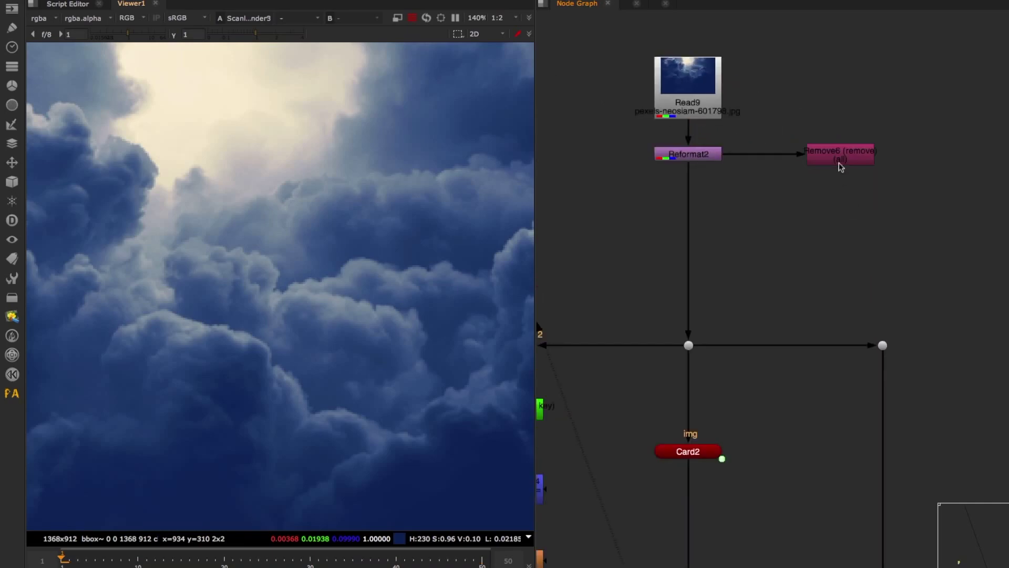
# - Add a Noise node below the copied Remove, view its output and open its properties
pyautogui.click(840, 160)
pyautogui.press('1')
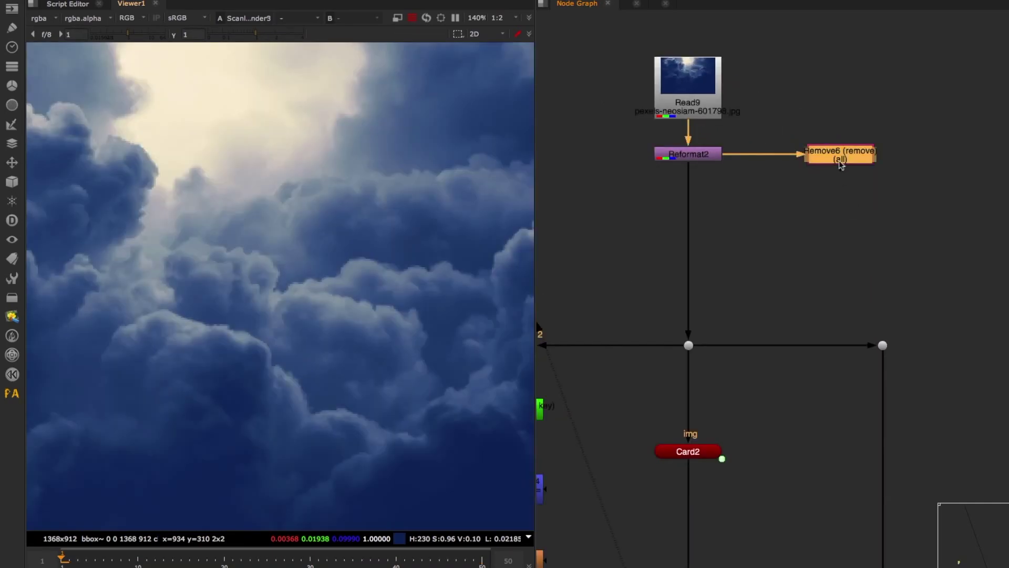
pyautogui.moveTo(921, 203); pyautogui.dragTo(845, 160)
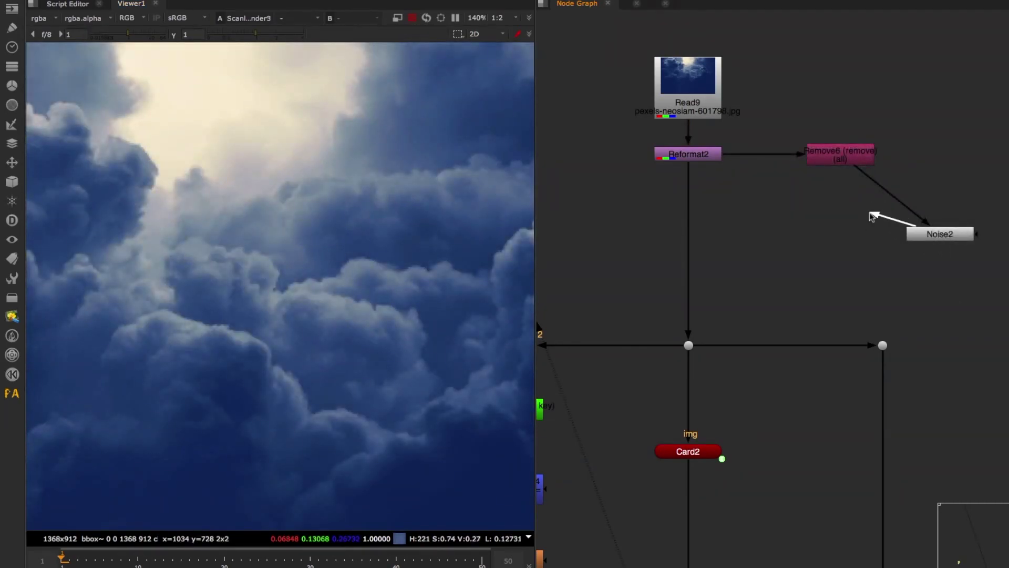
pyautogui.moveTo(927, 238); pyautogui.dragTo(860, 222)
pyautogui.press('1')
pyautogui.doubleClick(861, 224)
pyautogui.scroll(-5, 279, 248)
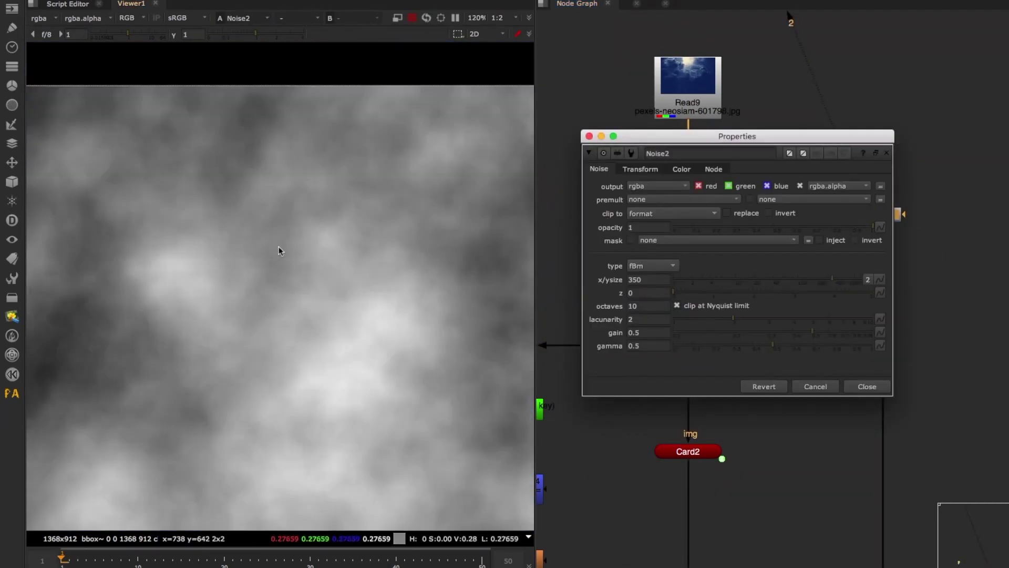
# - Set the Noise's x/ysize to 36 and animate its z with an expression and a speed knob of 0.014
pyautogui.moveTo(789, 280); pyautogui.dragTo(770, 279)
pyautogui.rightClick(642, 293)
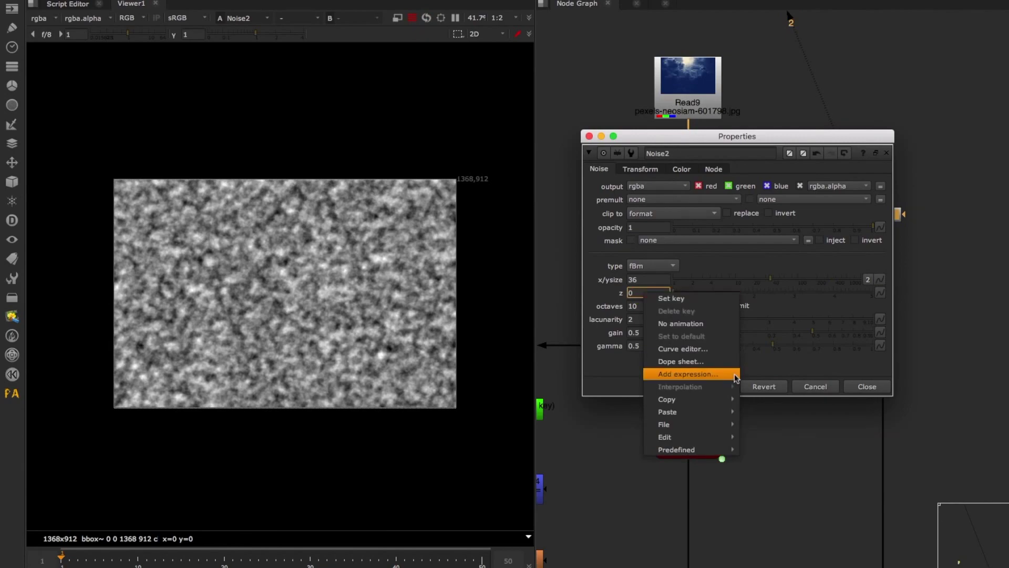
pyautogui.click(710, 374)
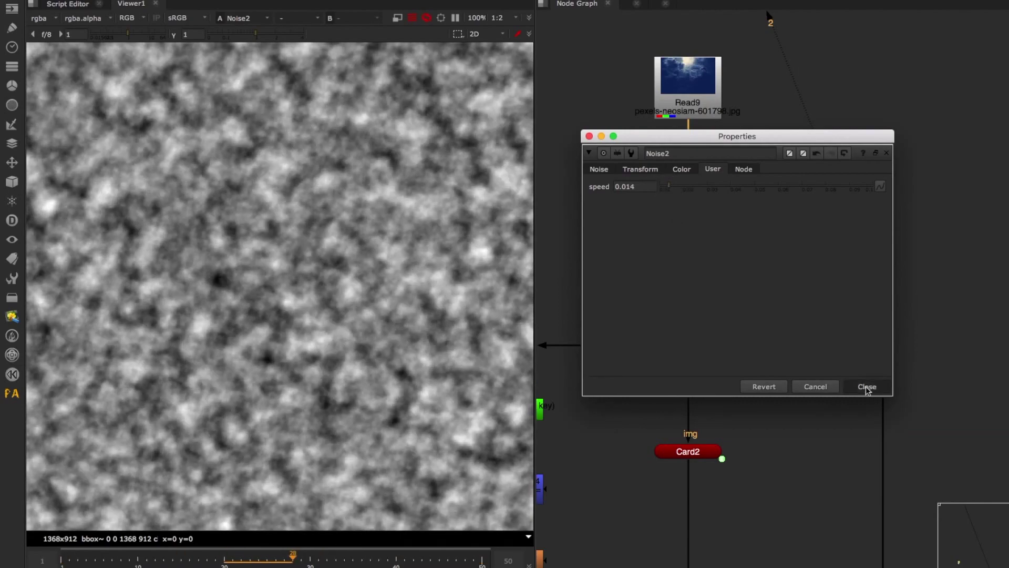
pyautogui.click(867, 386)
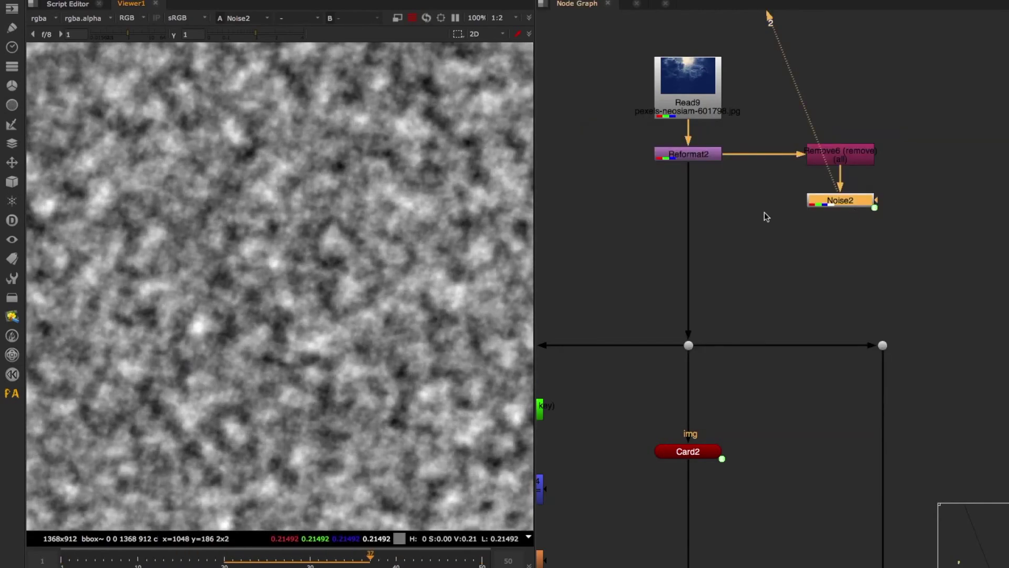
# - Insert a ShuffleCopy between the Reformat and the Card branch, with the Noise connected to its input 1
pyautogui.scroll(-3, 717, 151)
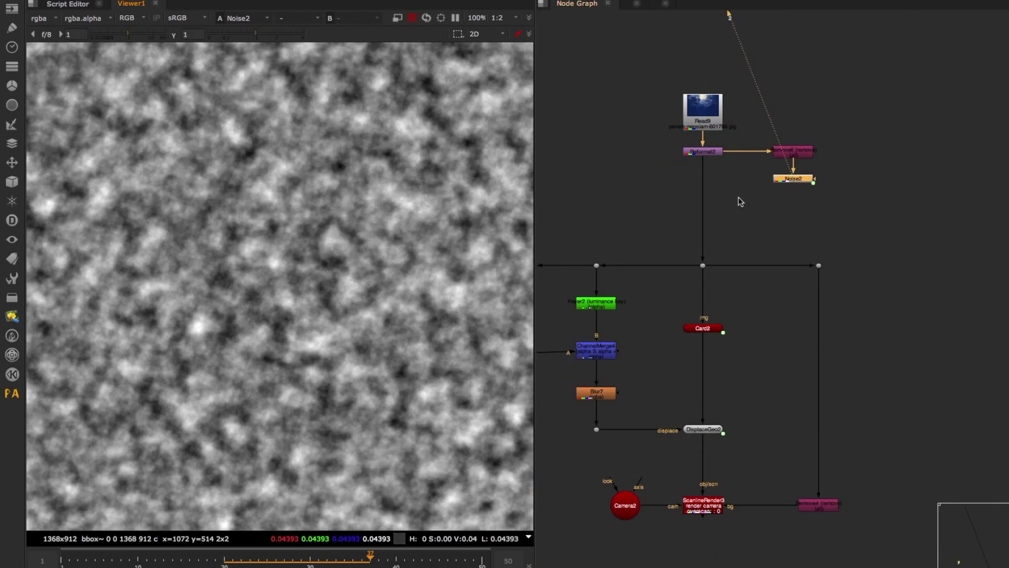
pyautogui.scroll(3, 741, 201)
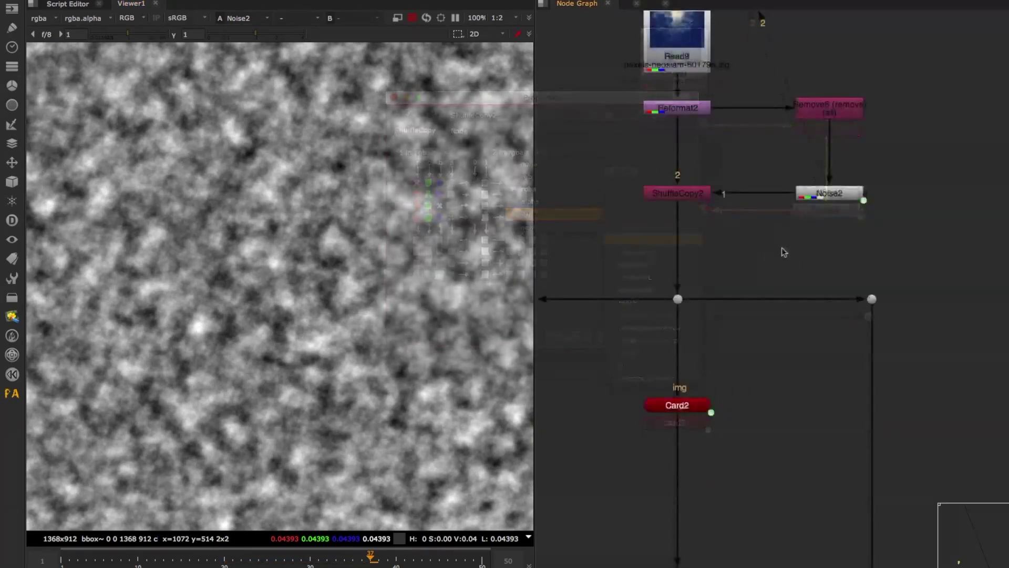
# - Check the ShuffleCopy's layers with a temporary LayerContactSheet, and delete the contact sheet
pyautogui.press('Tab')
pyautogui.write('layer')
pyautogui.press('Return')
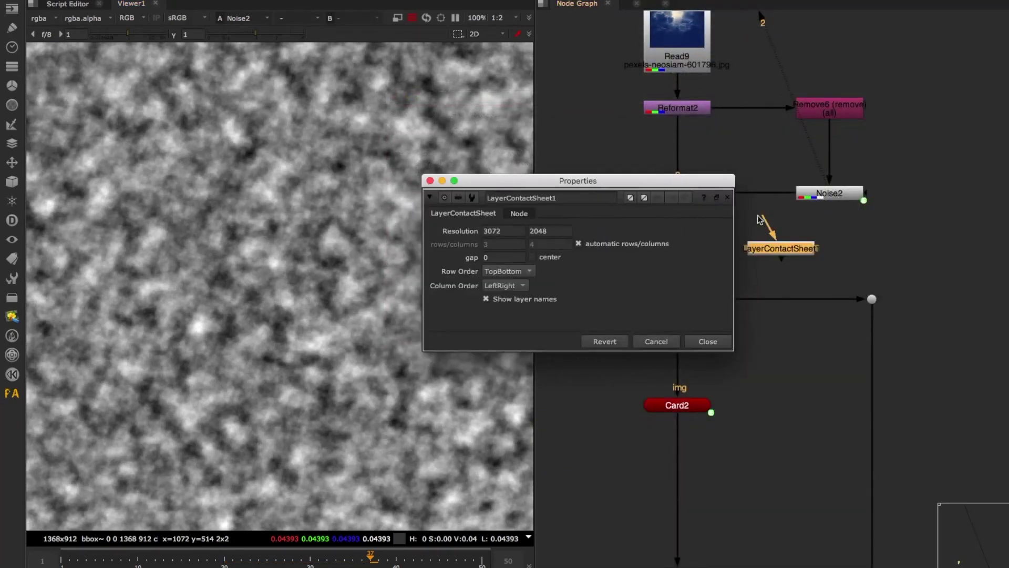
pyautogui.moveTo(759, 216); pyautogui.dragTo(798, 206, button='middle')
pyautogui.moveTo(800, 205); pyautogui.dragTo(741, 183)
pyautogui.press('2')
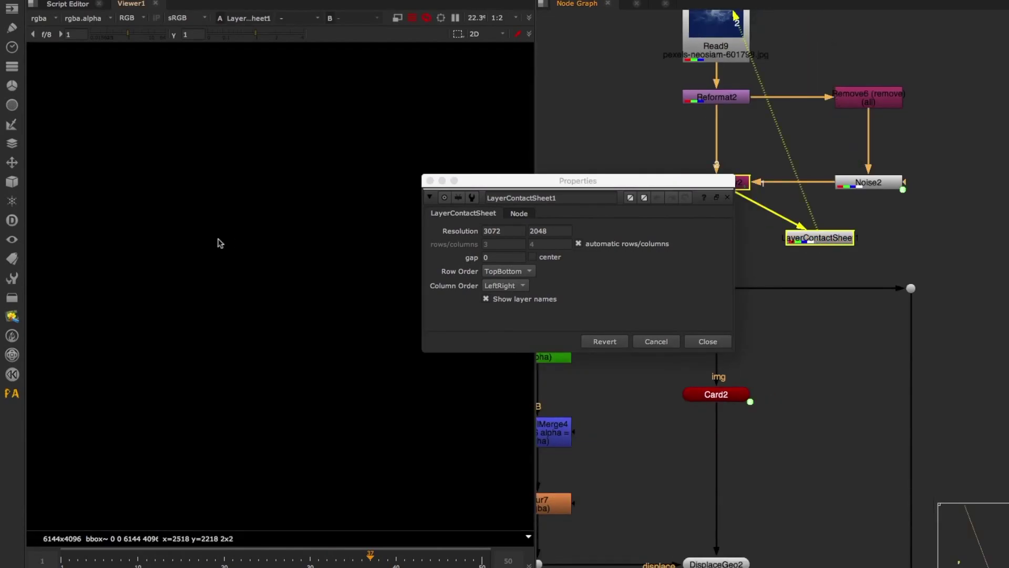
pyautogui.press('f')
pyautogui.click(708, 342)
pyautogui.moveTo(826, 241); pyautogui.dragTo(837, 228)
pyautogui.click(832, 238)
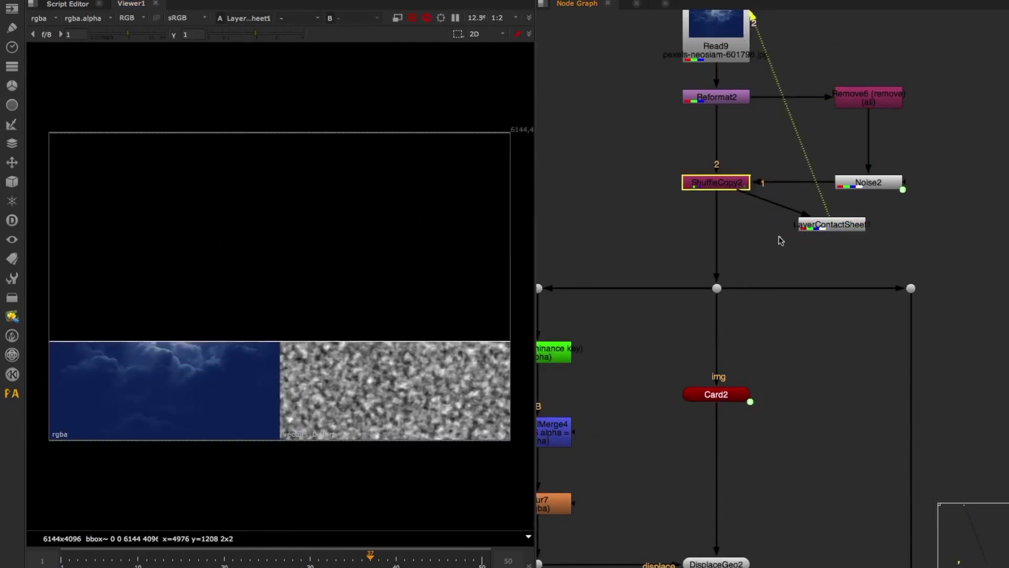
pyautogui.press('Delete')
# - Check which layers the ScanlineRender outputs using a temporary LayerContactSheet, and delete the contact sheet
pyautogui.scroll(-5, 722, 214)
pyautogui.moveTo(743, 313); pyautogui.dragTo(726, 137, button='middle')
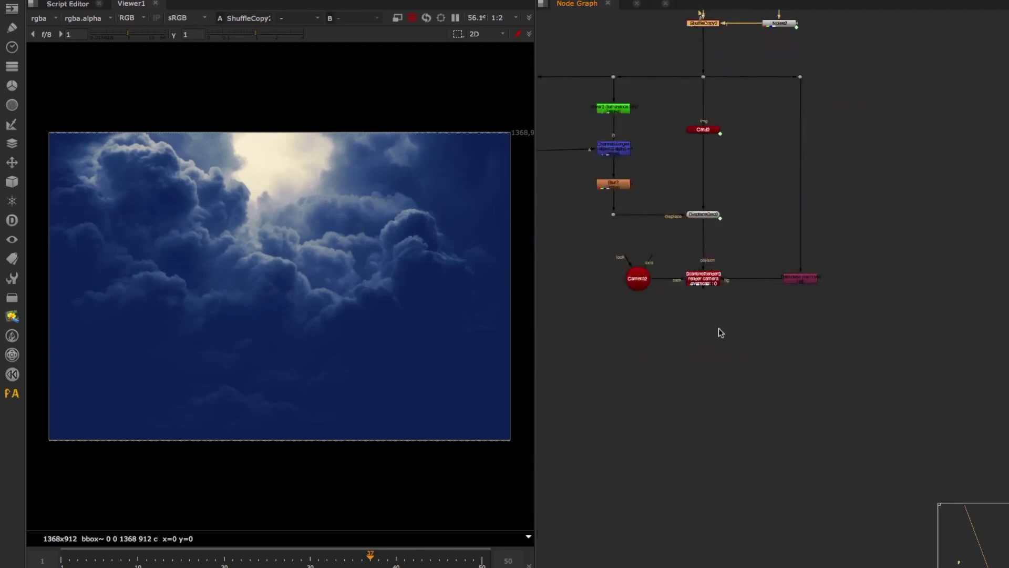
pyautogui.scroll(3, 720, 333)
pyautogui.press('Tab')
pyautogui.press('Escape')
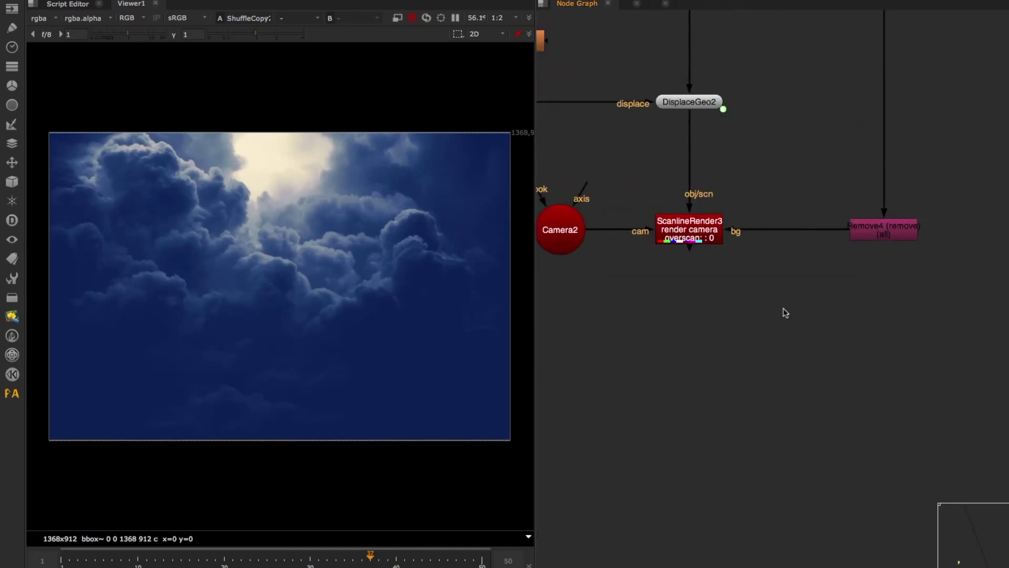
pyautogui.press('Tab')
pyautogui.press('Return')
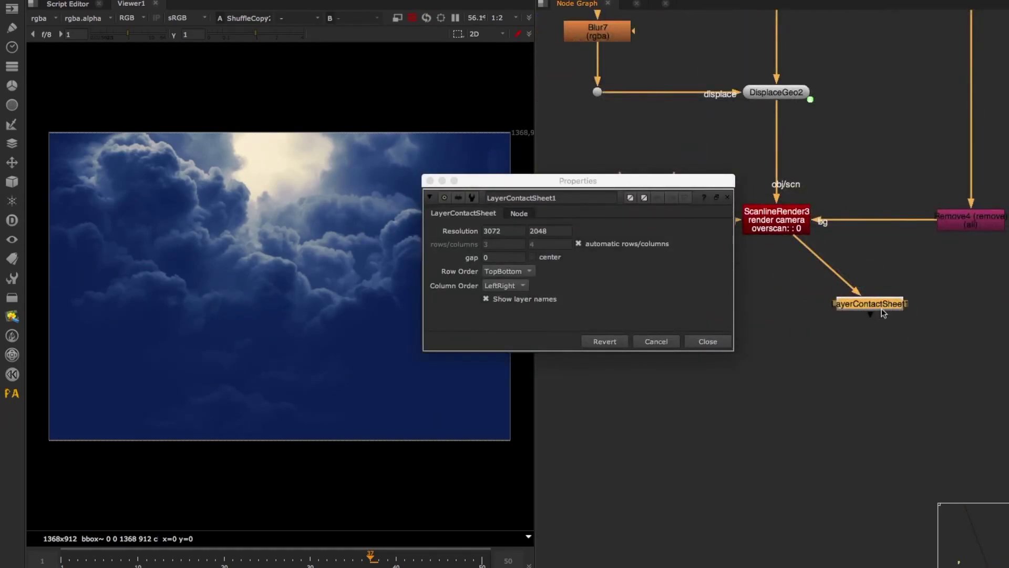
pyautogui.press('2')
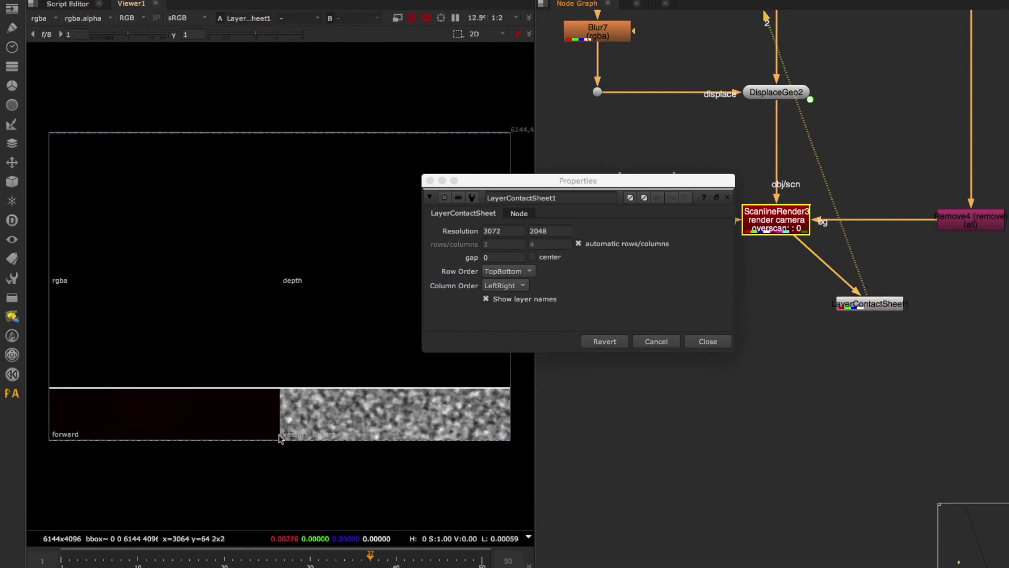
pyautogui.click(711, 341)
pyautogui.press('Delete')
# - Add a Shuffle fed by the ScanlineRender to extract the vectors_Distort layer
pyautogui.press('Tab')
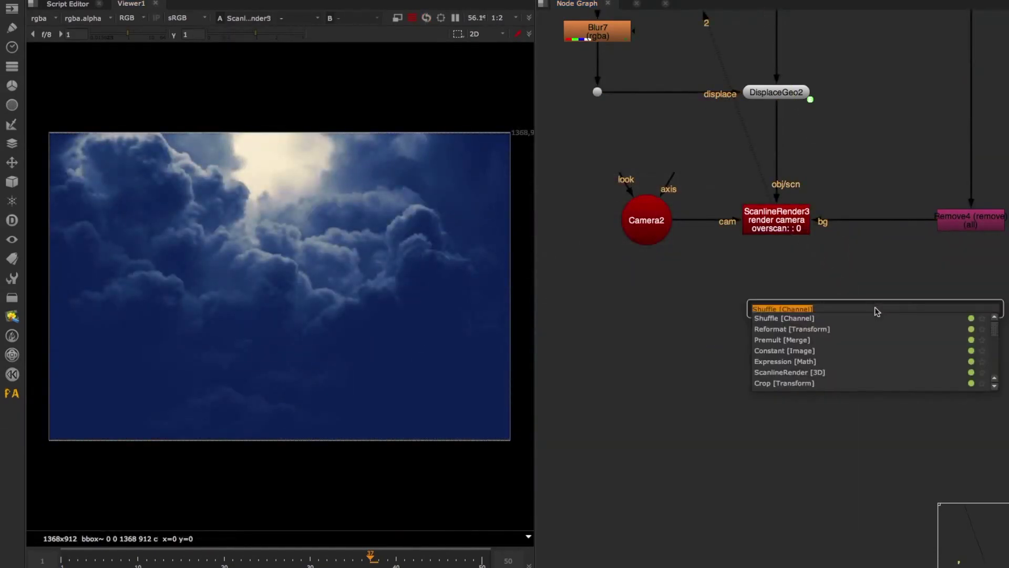
pyautogui.write('shu')
pyautogui.press('Return')
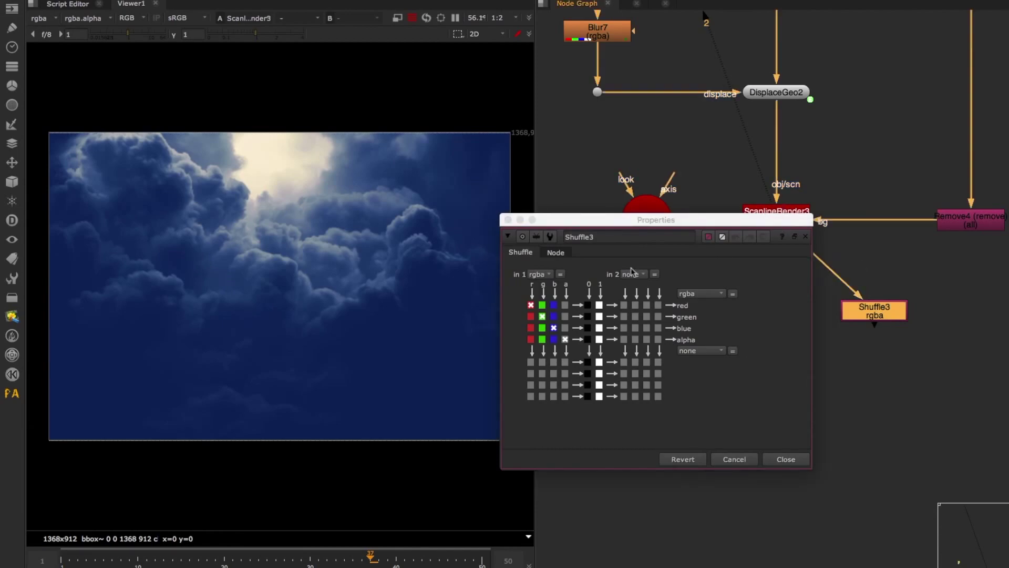
# - Set the Copy node below the ScanlineRender to copy rgba.alpha into forward.u and forward.v
pyautogui.click(692, 314)
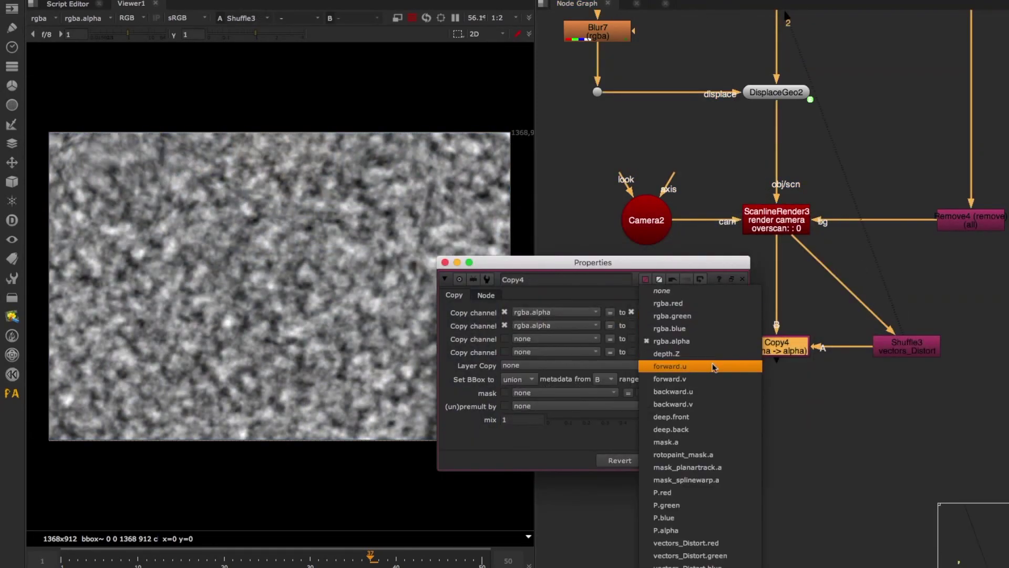
pyautogui.click(703, 365)
pyautogui.click(675, 323)
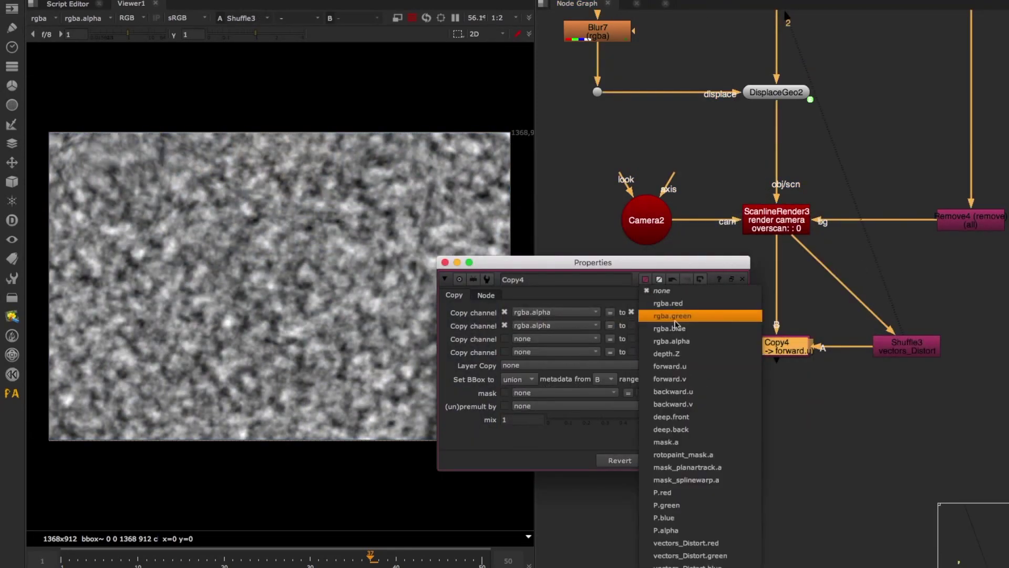
pyautogui.click(702, 364)
pyautogui.click(657, 326)
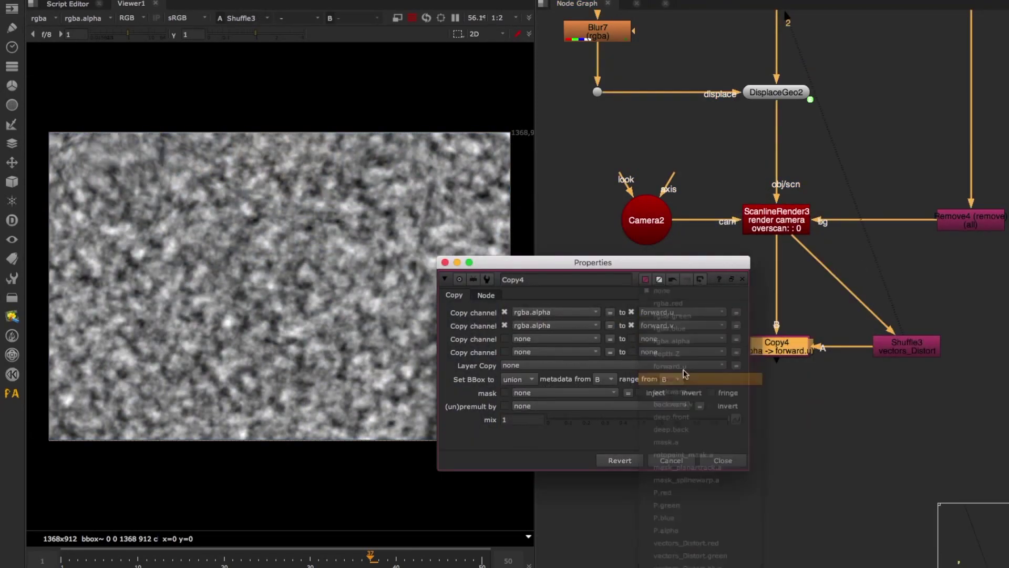
# - Add an IDistort node below the Copy node, view it, and set its UV channels to forward
pyautogui.click(671, 391)
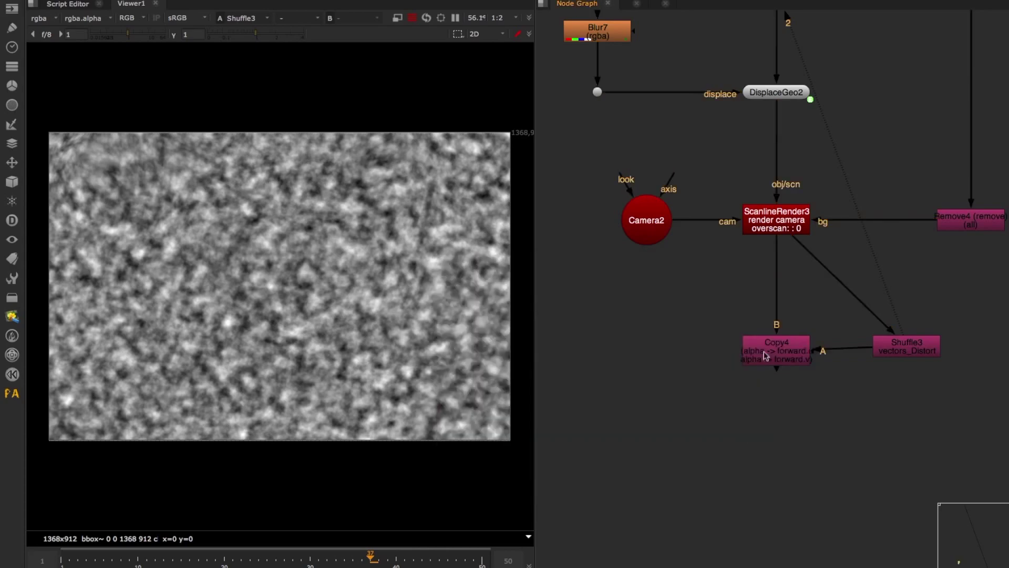
pyautogui.press('Tab')
pyautogui.write('ifi')
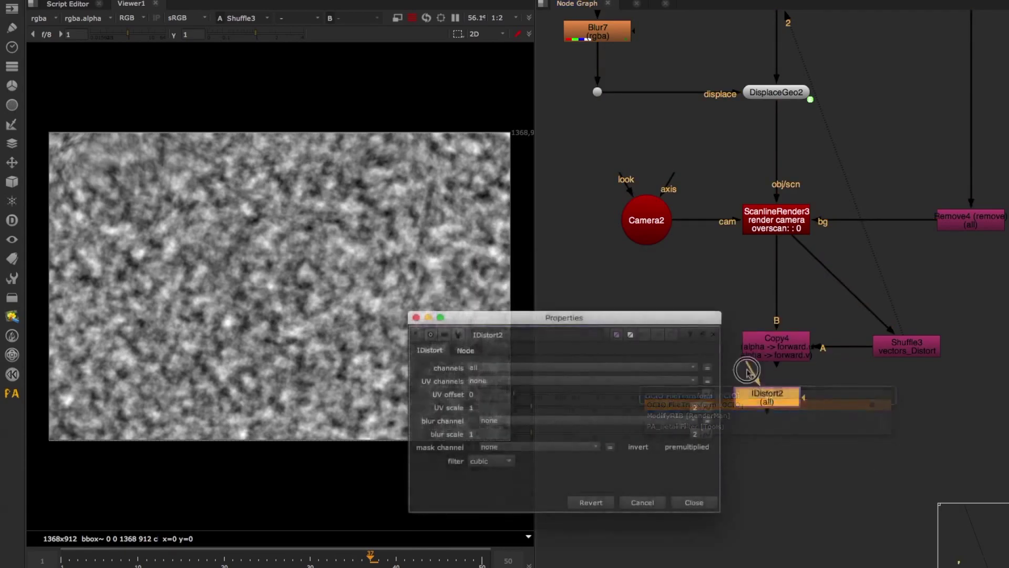
pyautogui.moveTo(746, 372); pyautogui.dragTo(762, 351)
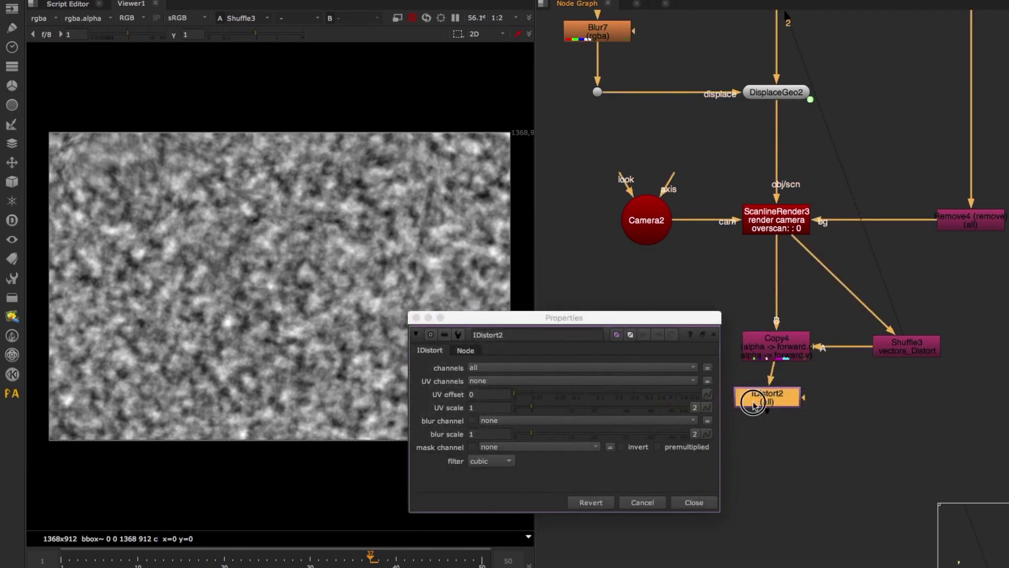
pyautogui.moveTo(755, 406); pyautogui.dragTo(763, 409)
pyautogui.press('1')
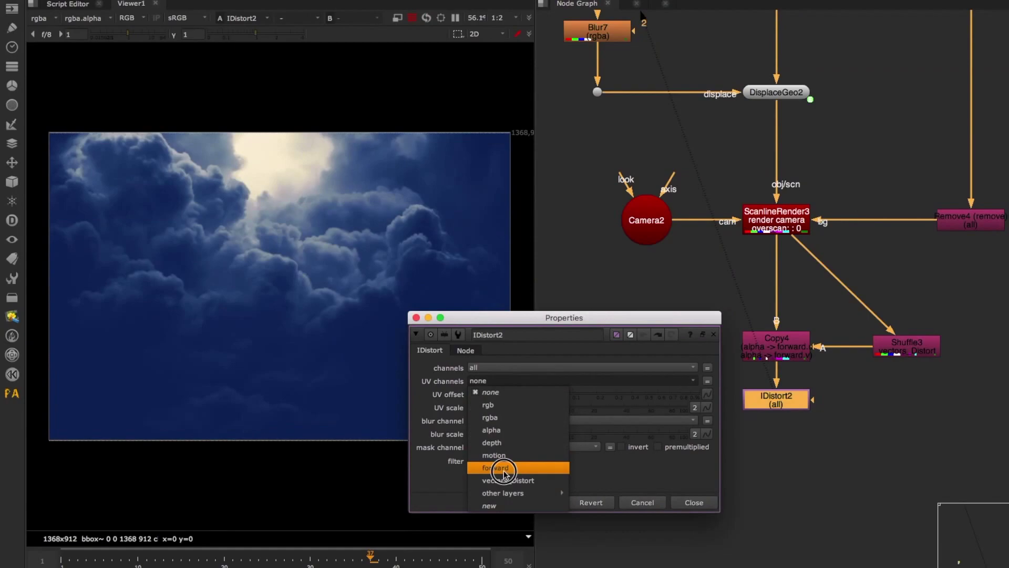
pyautogui.click(505, 467)
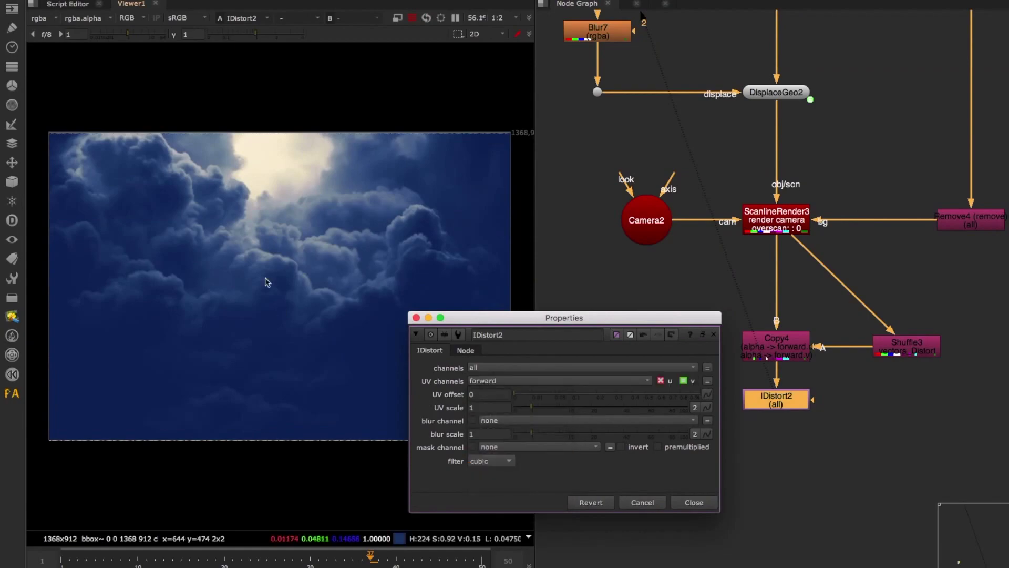
# - Set the IDistort's UV scale to 28 and close its properties
pyautogui.click(747, 448)
pyautogui.click(692, 501)
pyautogui.scroll(5, 287, 297)
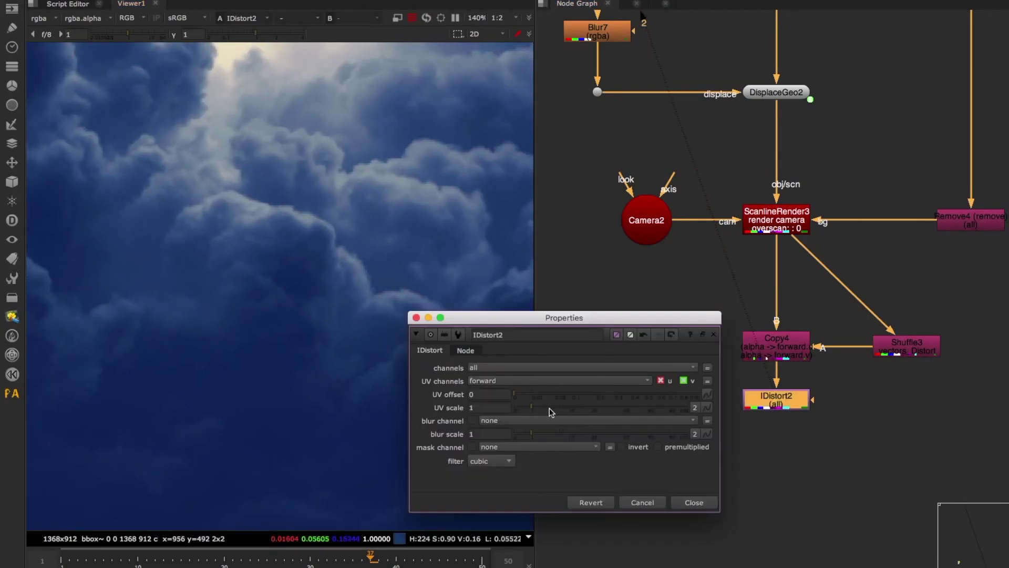
pyautogui.moveTo(550, 412); pyautogui.dragTo(596, 407)
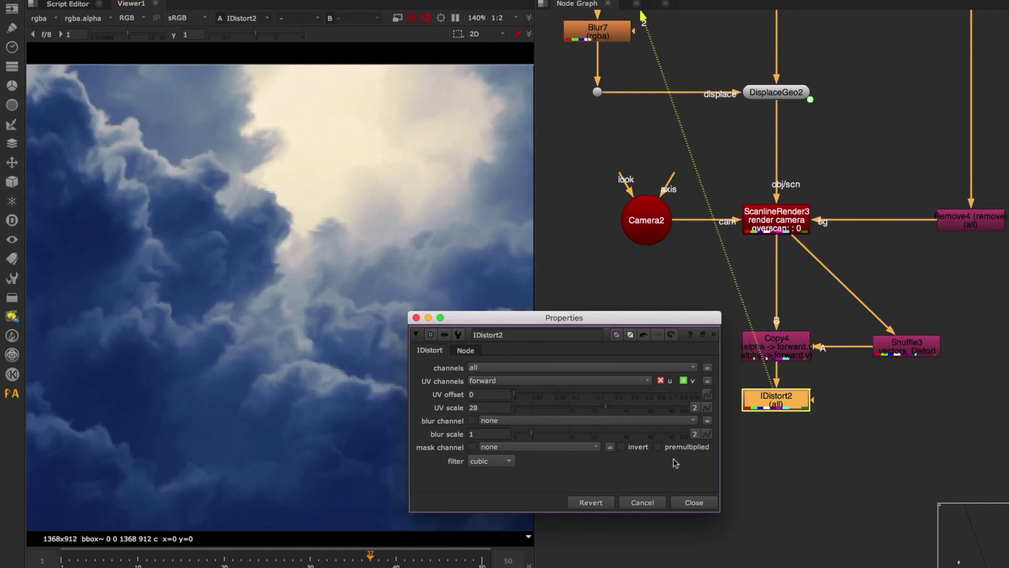
pyautogui.click(694, 503)
# - Set the x/ysize of the Noise feeding the ShuffleCopy to 115 and close its properties
pyautogui.scroll(-5, 870, 471)
pyautogui.scroll(5, 835, 181)
pyautogui.doubleClick(922, 314)
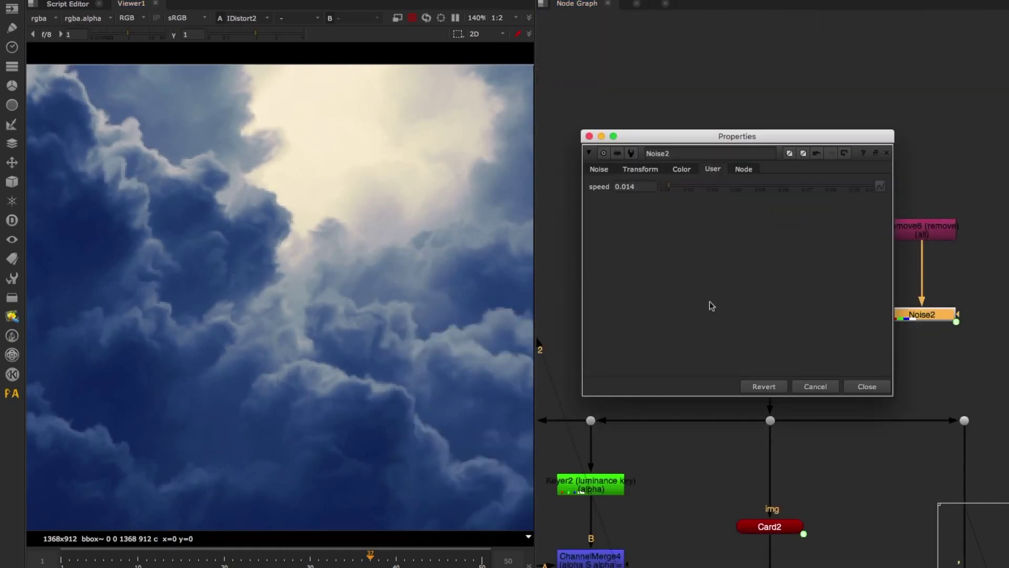
pyautogui.click(613, 174)
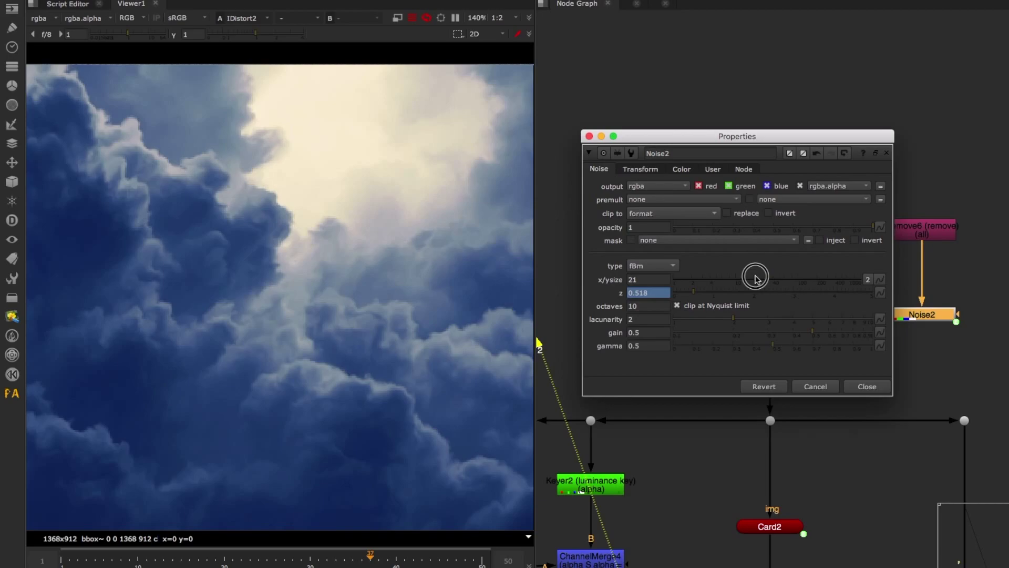
pyautogui.moveTo(755, 278); pyautogui.dragTo(802, 280)
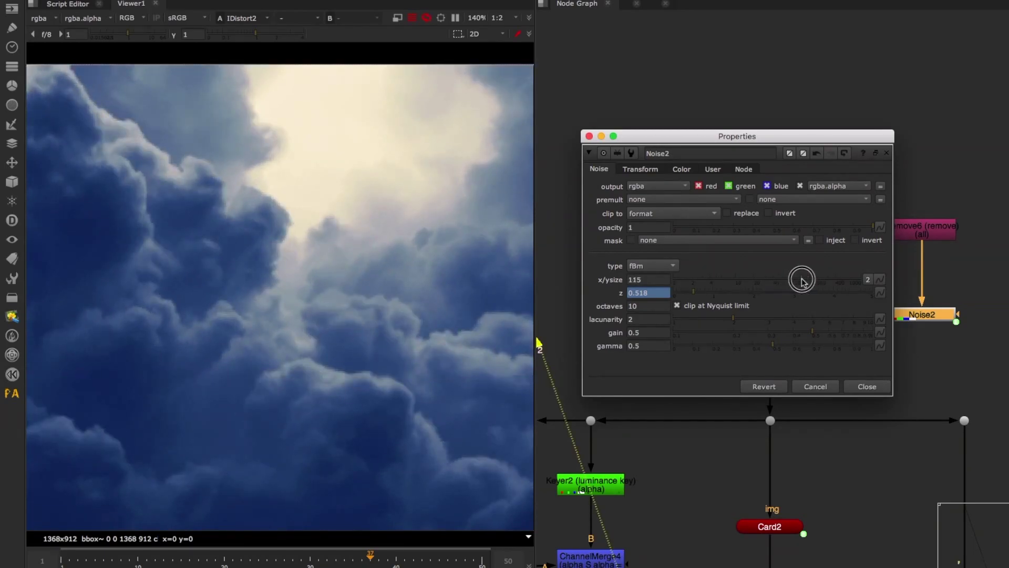
pyautogui.click(861, 385)
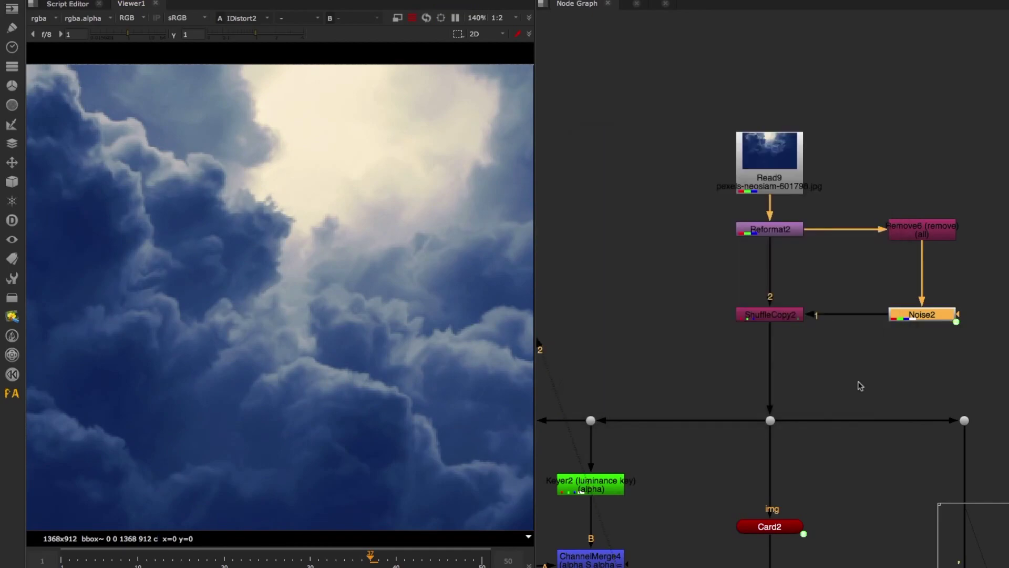
# - Insert a Blur with a size of about 9.2 between the vectors_Distort Shuffle and the Copy node
pyautogui.scroll(-6, 861, 386)
pyautogui.moveTo(860, 385); pyautogui.dragTo(811, 190, button='middle')
pyautogui.scroll(7, 839, 347)
pyautogui.scroll(2, 787, 364)
pyautogui.moveTo(781, 366); pyautogui.dragTo(889, 342, button='middle')
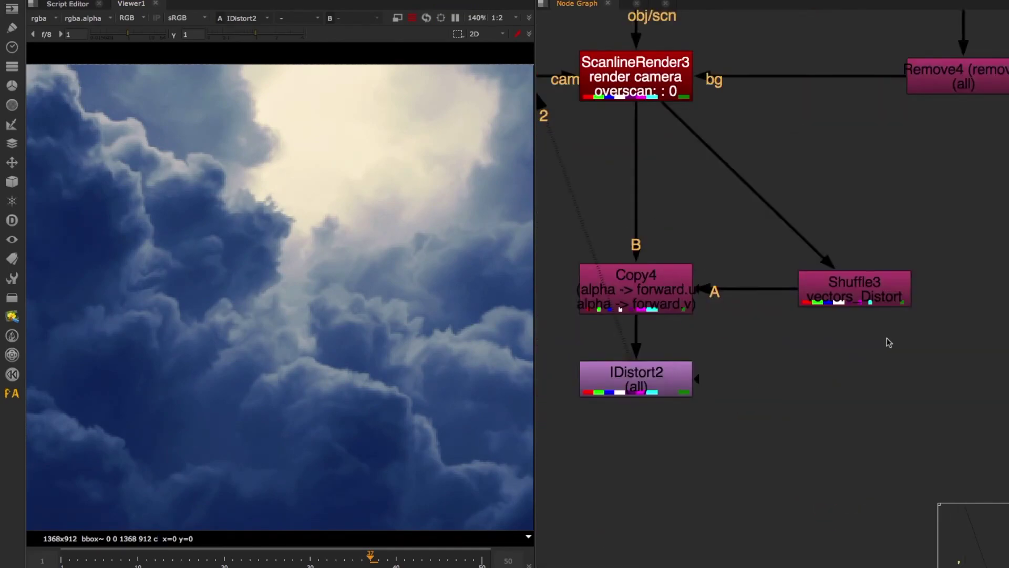
pyautogui.moveTo(850, 304); pyautogui.dragTo(887, 259)
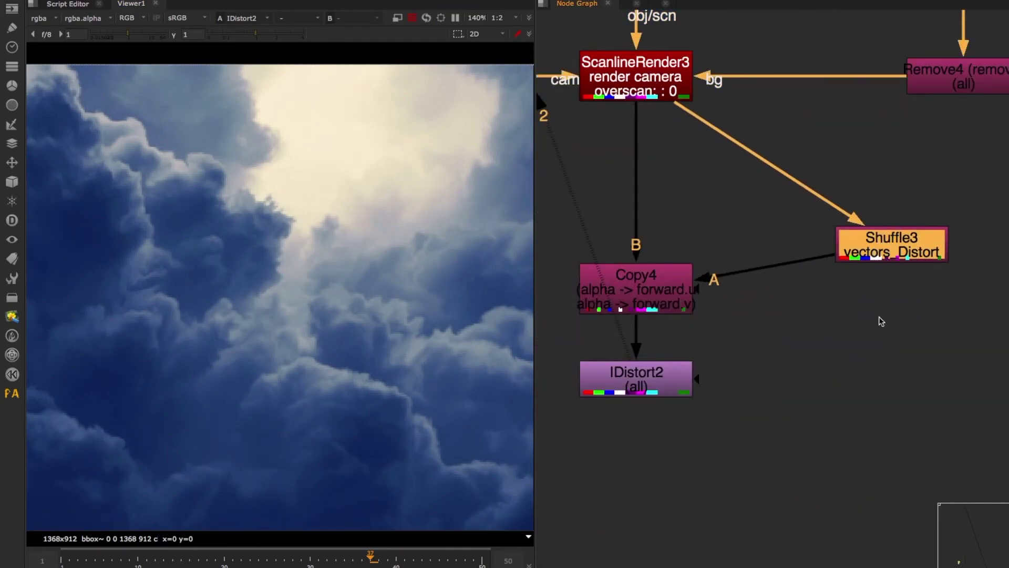
pyautogui.press('b')
pyautogui.click(657, 316)
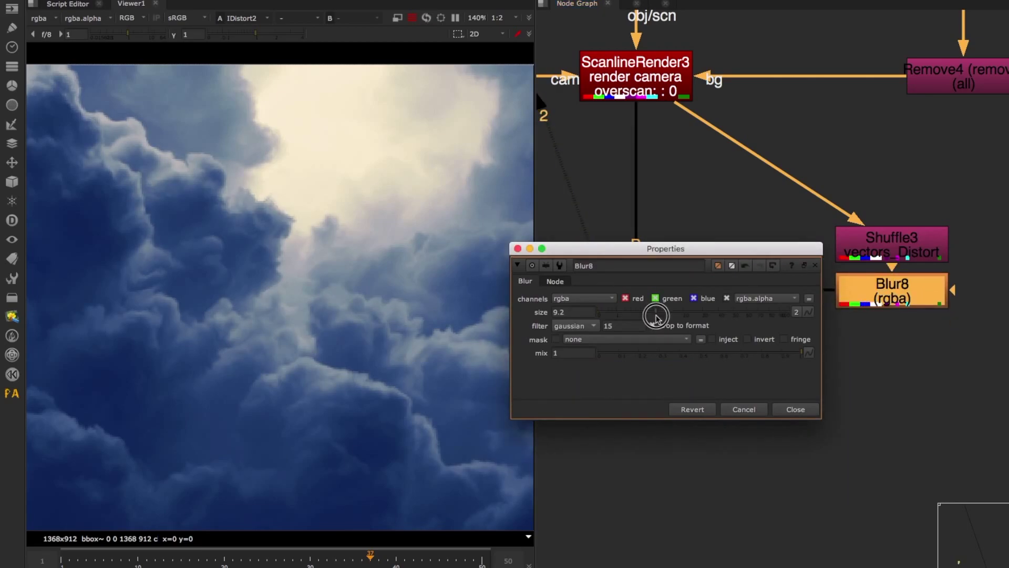
pyautogui.click(797, 412)
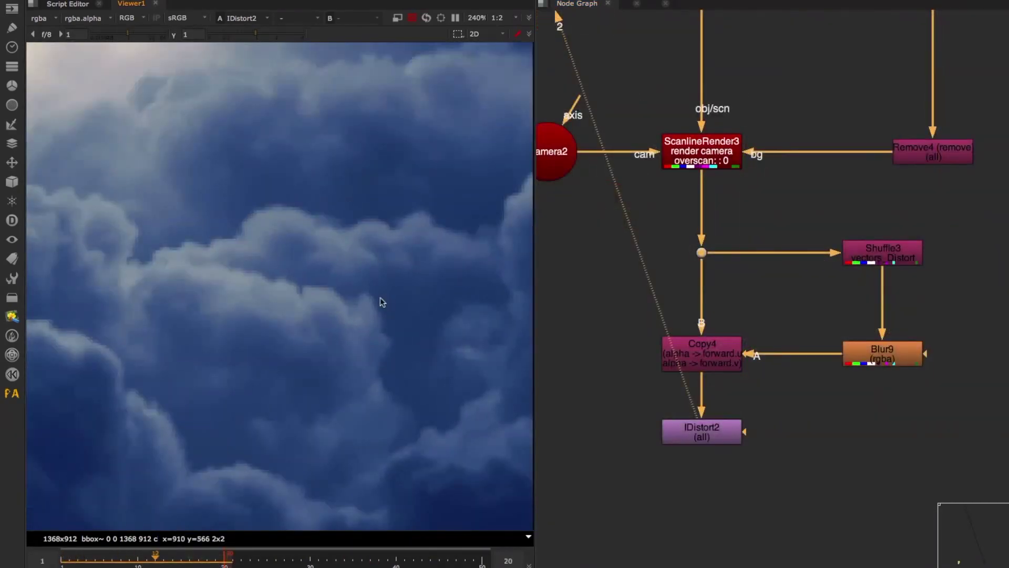
# - Examine the distorted cloud edges up close while the 20-frame range plays
pyautogui.scroll(2, 322, 321)
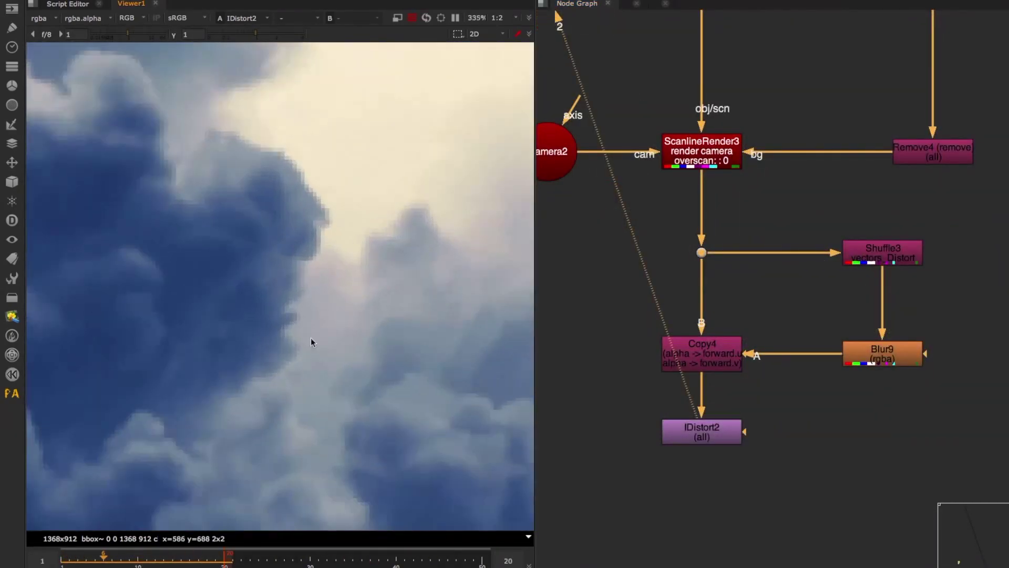
pyautogui.scroll(-3, 331, 426)
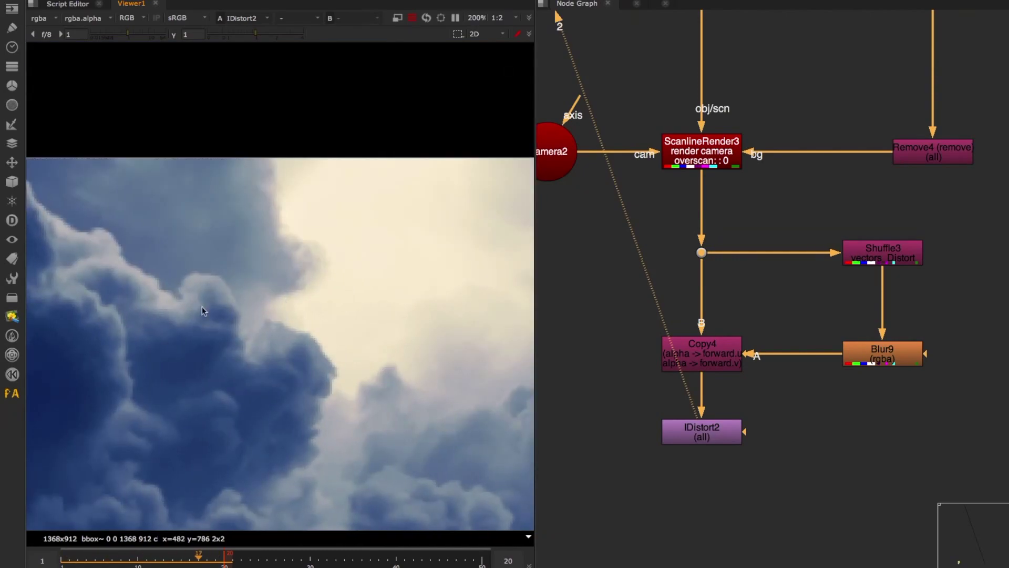
pyautogui.scroll(2, 175, 301)
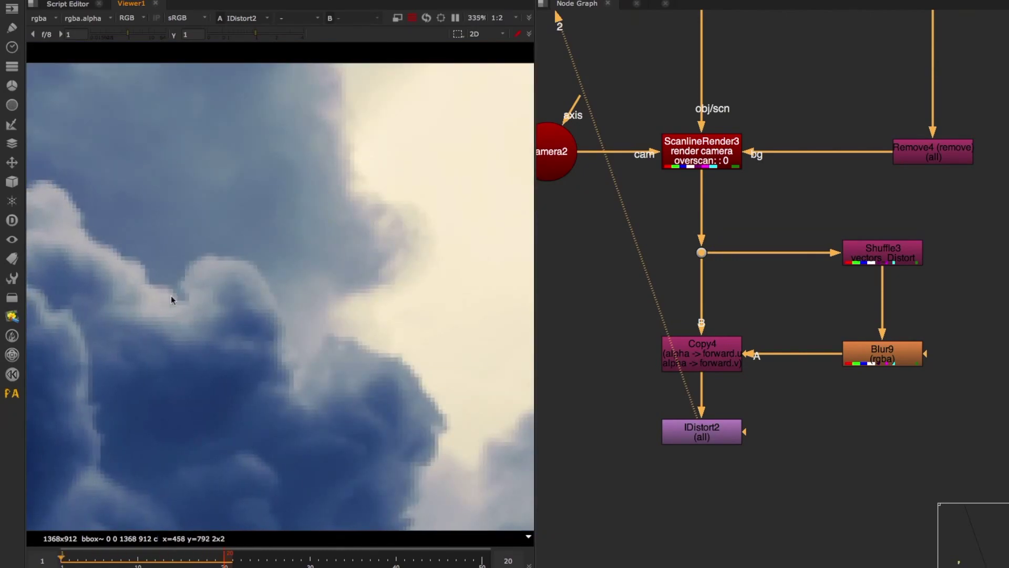
pyautogui.scroll(-3, 173, 303)
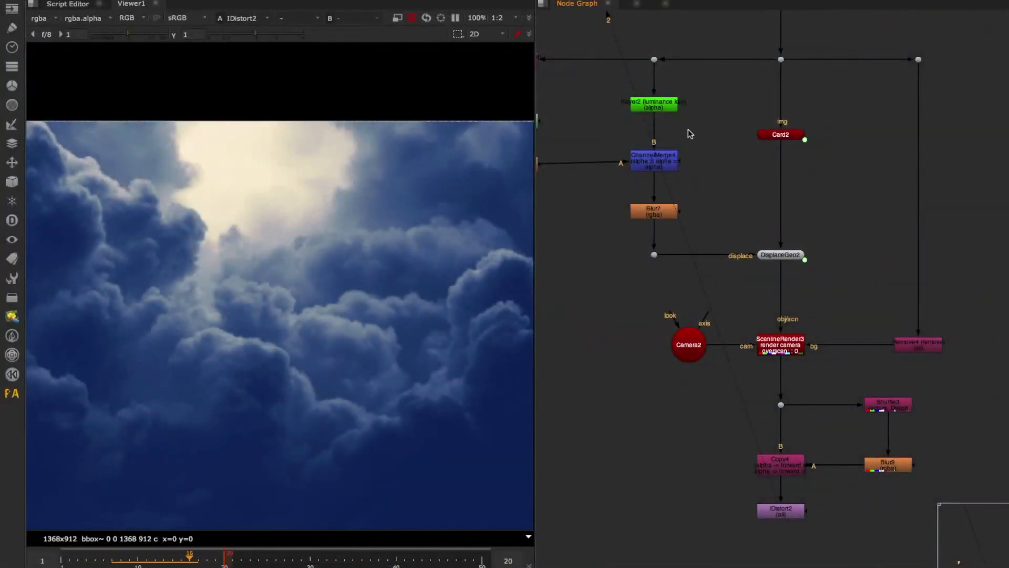
# - Open the properties of the luminance Keyer above the ChannelMerge
pyautogui.press('Return')
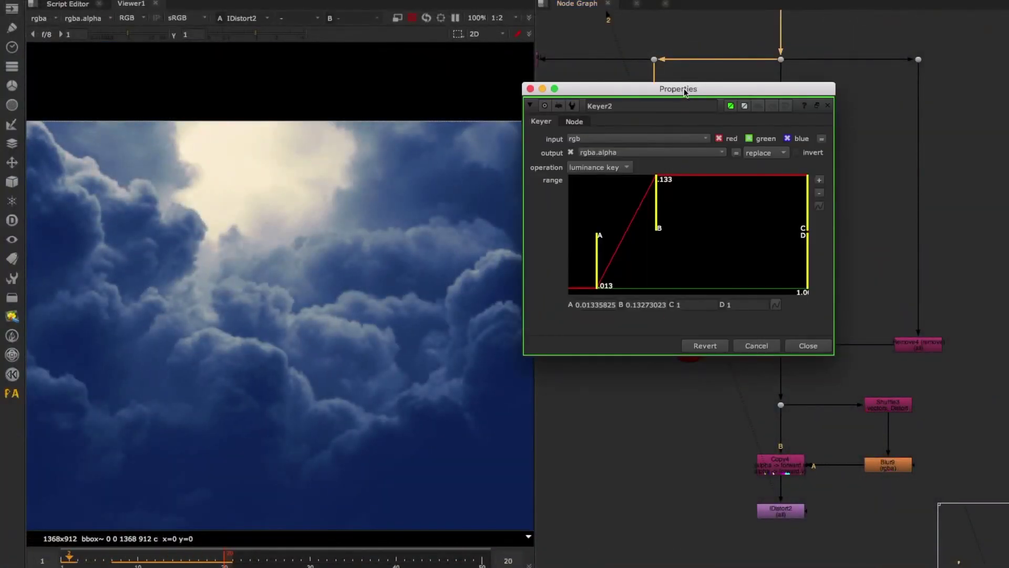